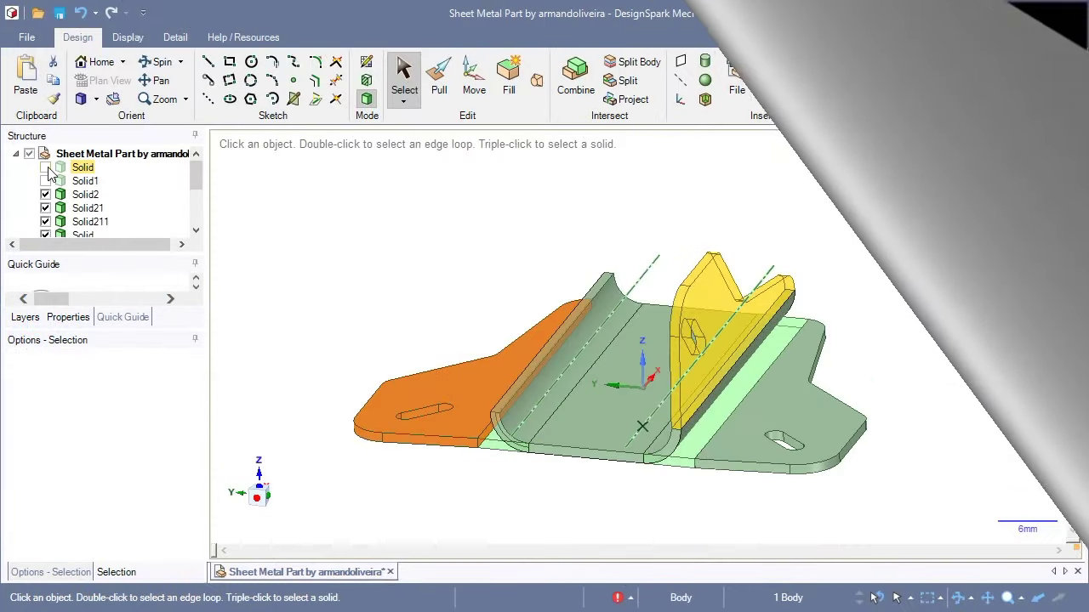
- Show the hidden Solid1 flange and rotate the bracket to view it from another angle
{"action": "left_click", "coordinate": [45, 180]}
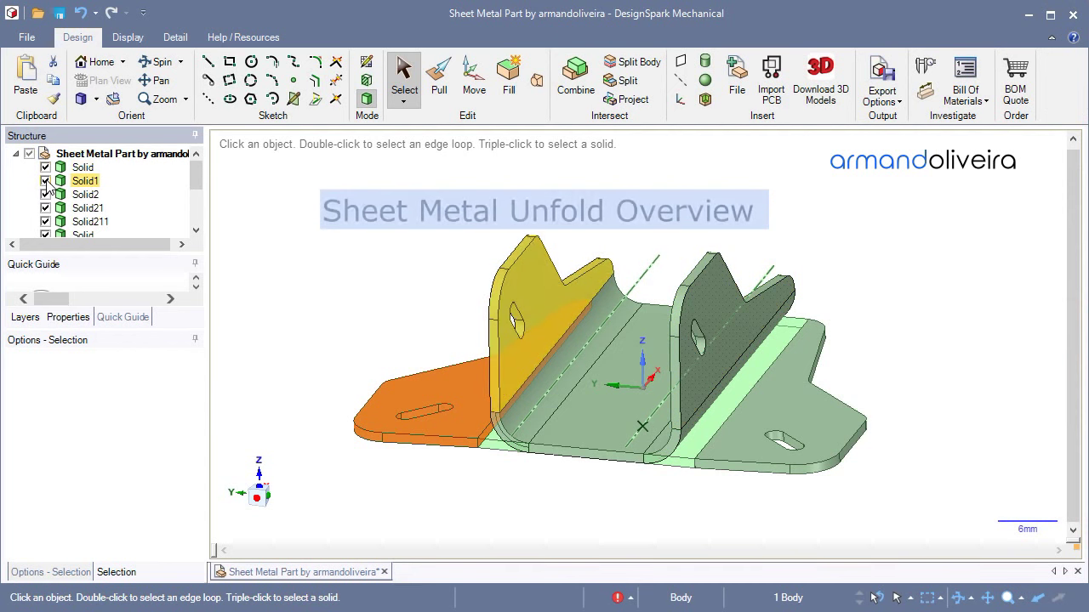
{"action": "mouse_move", "coordinate": [646, 238]}
{"action": "middle_mouse_down"}
{"action": "mouse_move", "coordinate": [881, 231]}
{"action": "mouse_move", "coordinate": [938, 254]}
{"action": "mouse_move", "coordinate": [982, 247]}
{"action": "mouse_move", "coordinate": [979, 272]}
{"action": "middle_mouse_up"}
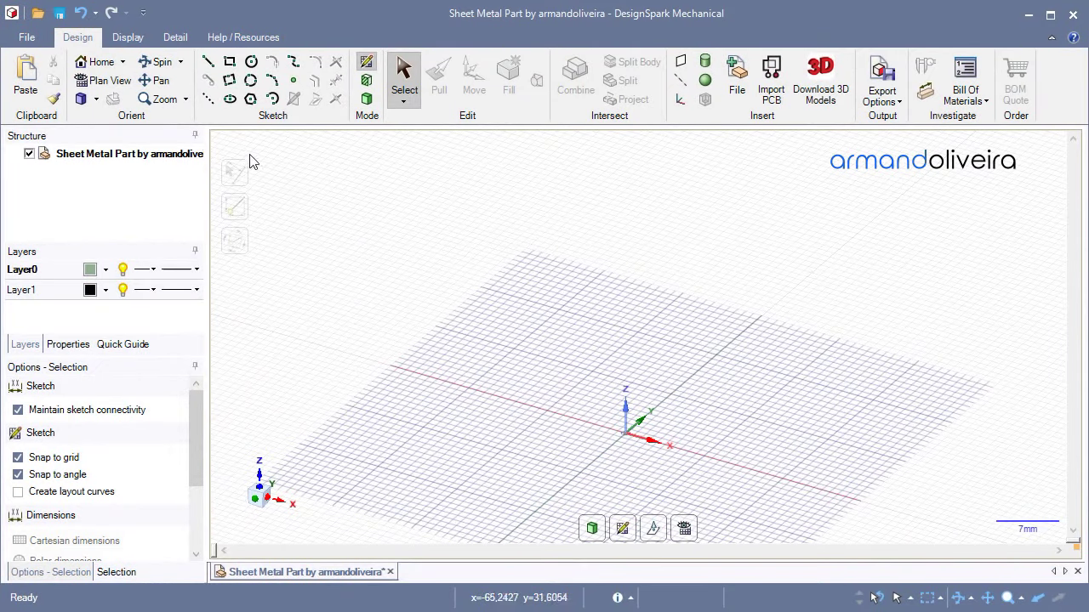
- Draw a rectangle at the origin, 40 mm wide by 20 mm tall
{"action": "left_click", "coordinate": [230, 66]}
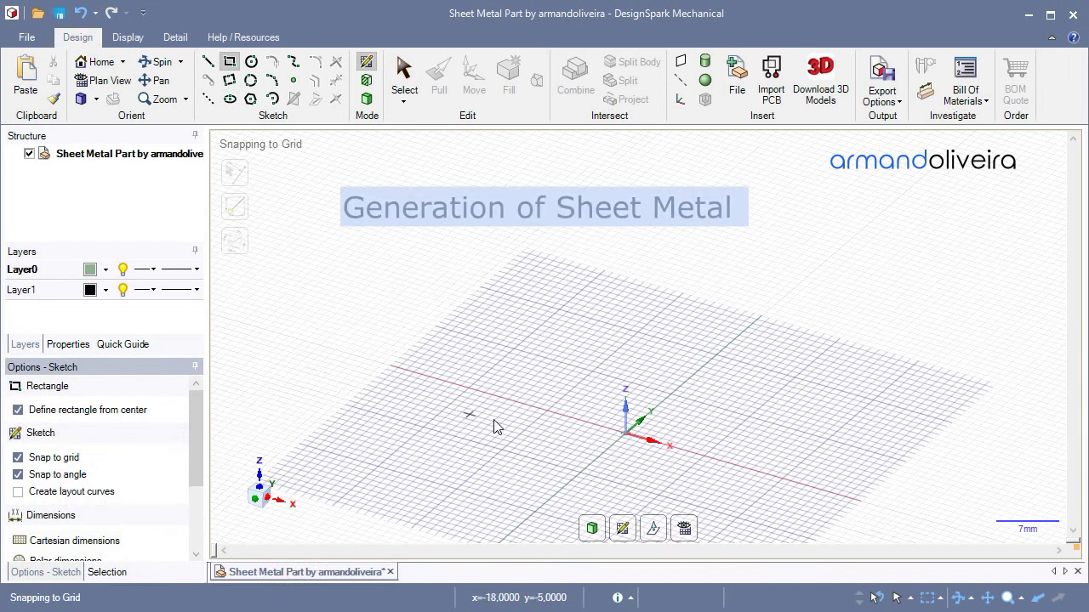
{"action": "left_click", "coordinate": [626, 435]}
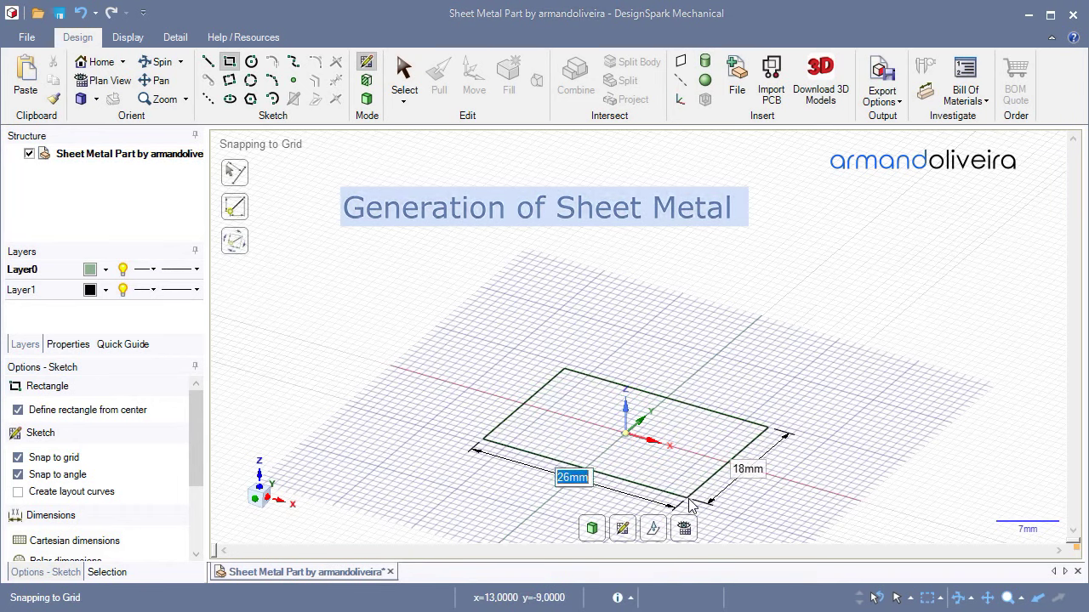
{"action": "type", "text": "40"}
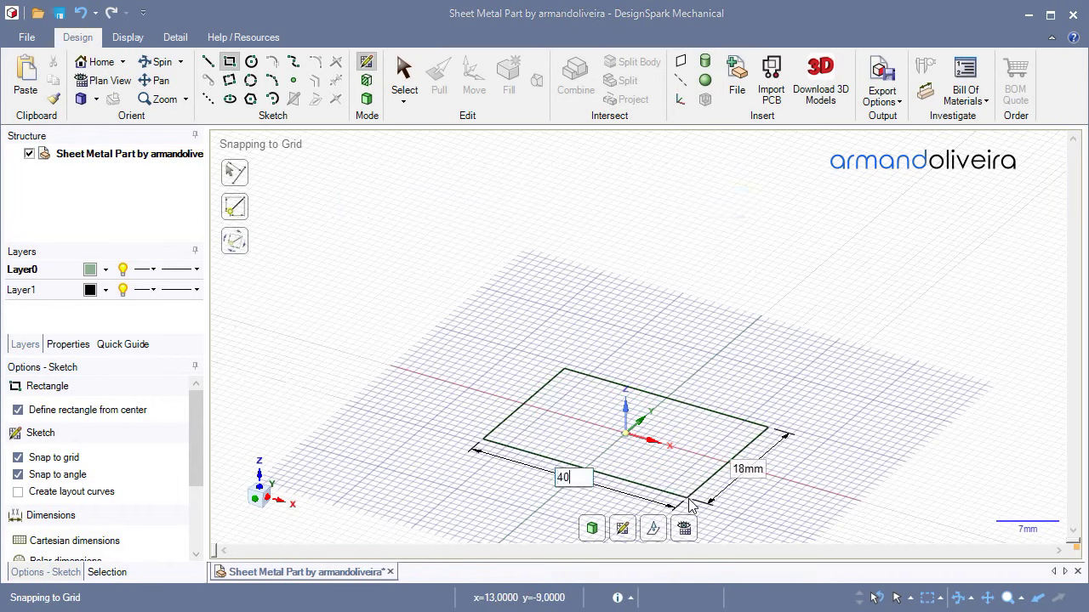
{"action": "key", "text": "Tab"}
{"action": "type", "text": "20"}
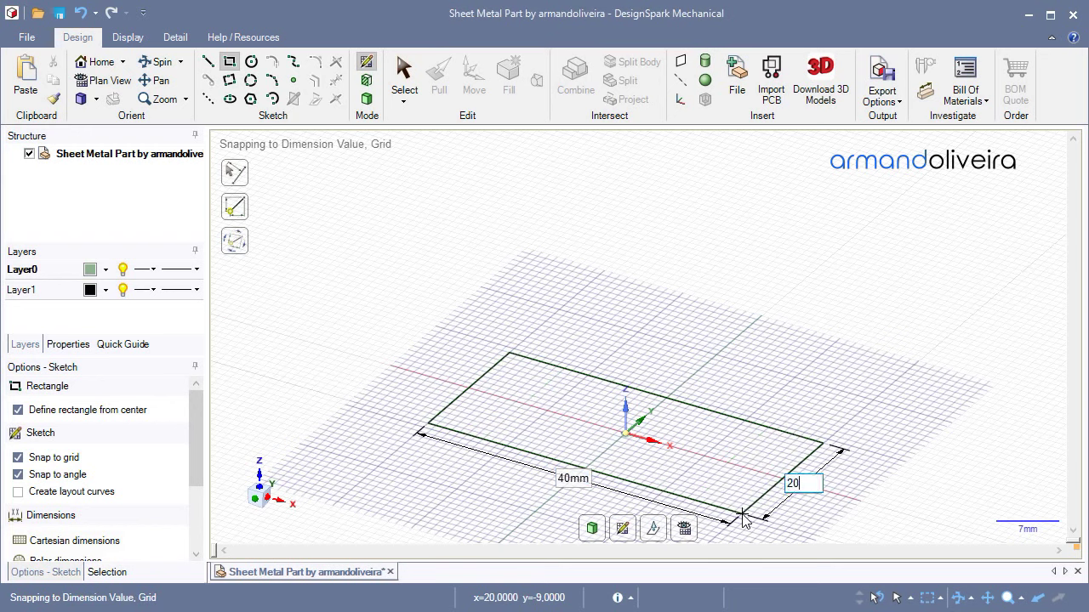
{"action": "key", "text": "Return"}
{"action": "key", "text": "Escape"}
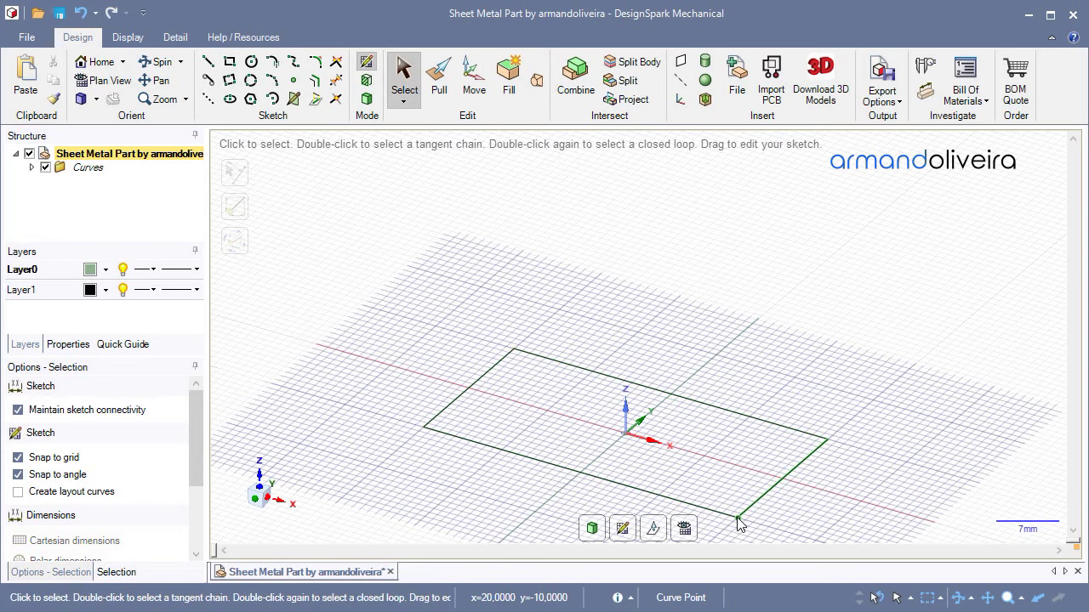
- Pull the 40 by 20 mm rectangle up into an 18 mm tall solid block
{"action": "left_click", "coordinate": [439, 101]}
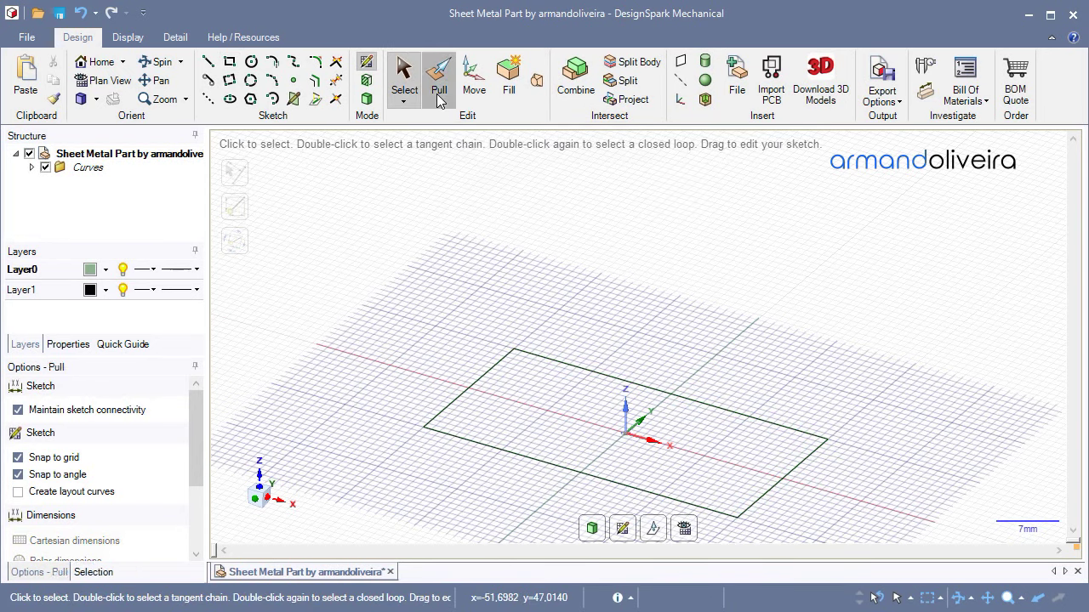
{"action": "left_click", "coordinate": [549, 384]}
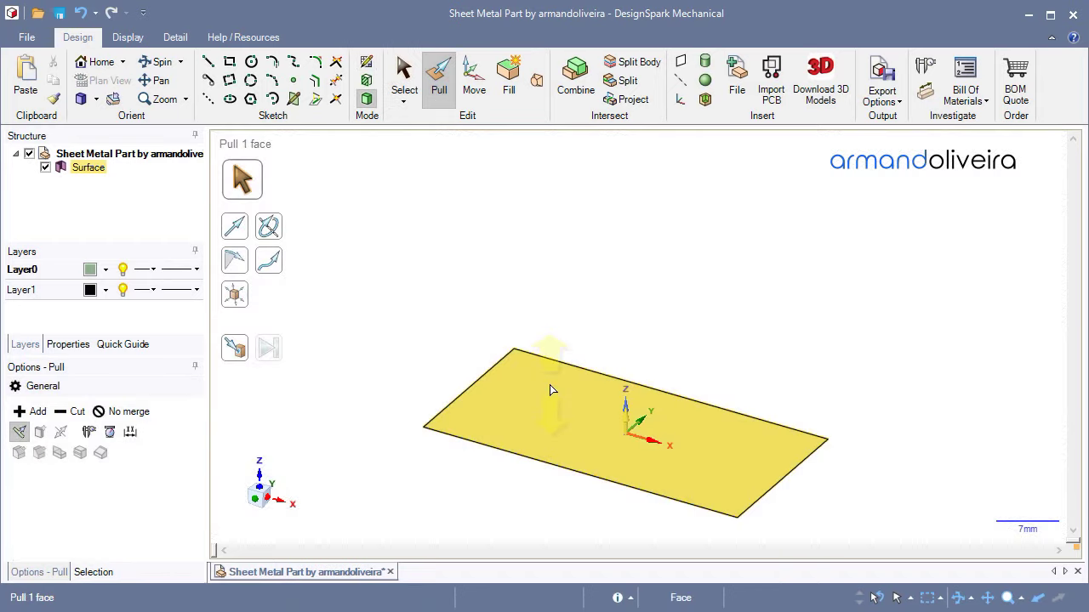
{"action": "left_click_drag", "start_coordinate": [550, 384], "coordinate": [559, 301]}
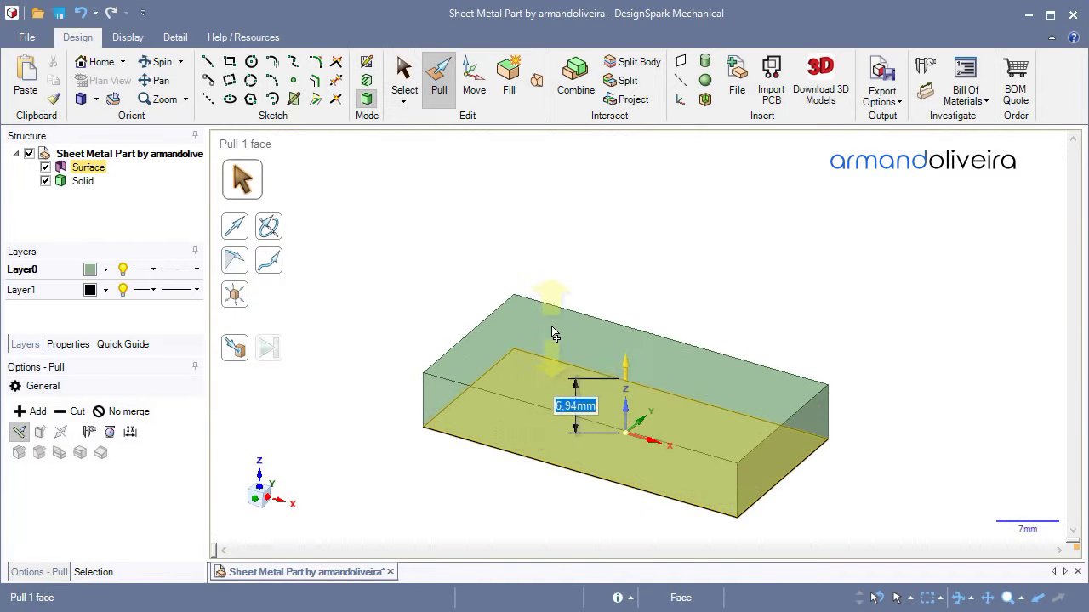
{"action": "left_click_drag", "start_coordinate": [559, 301], "coordinate": [566, 262]}
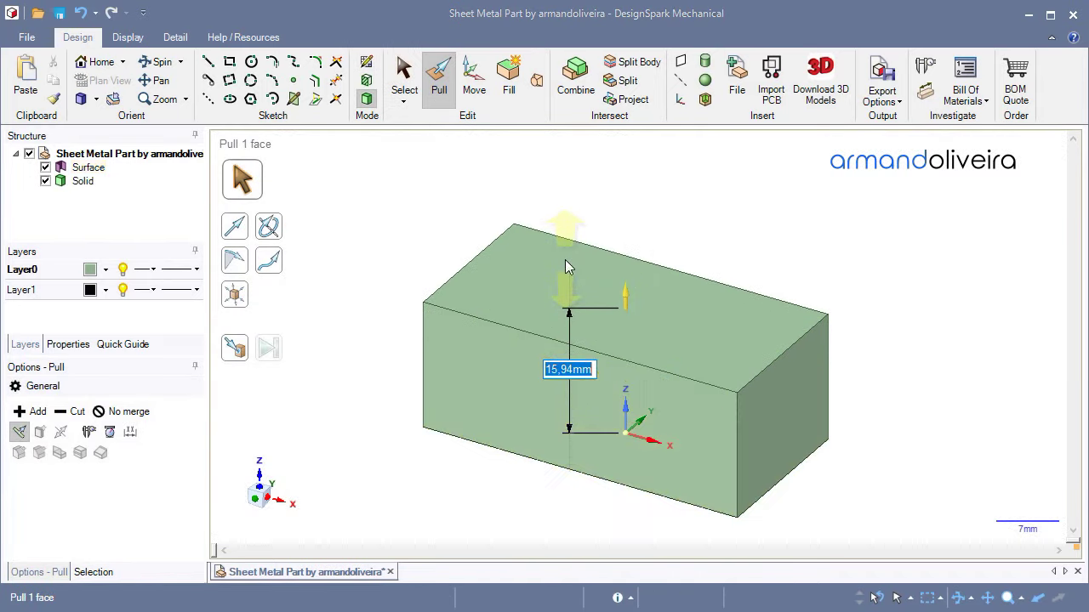
{"action": "type", "text": "1"}
{"action": "type", "text": "8"}
{"action": "key", "text": "Return"}
{"action": "key", "text": "Escape"}
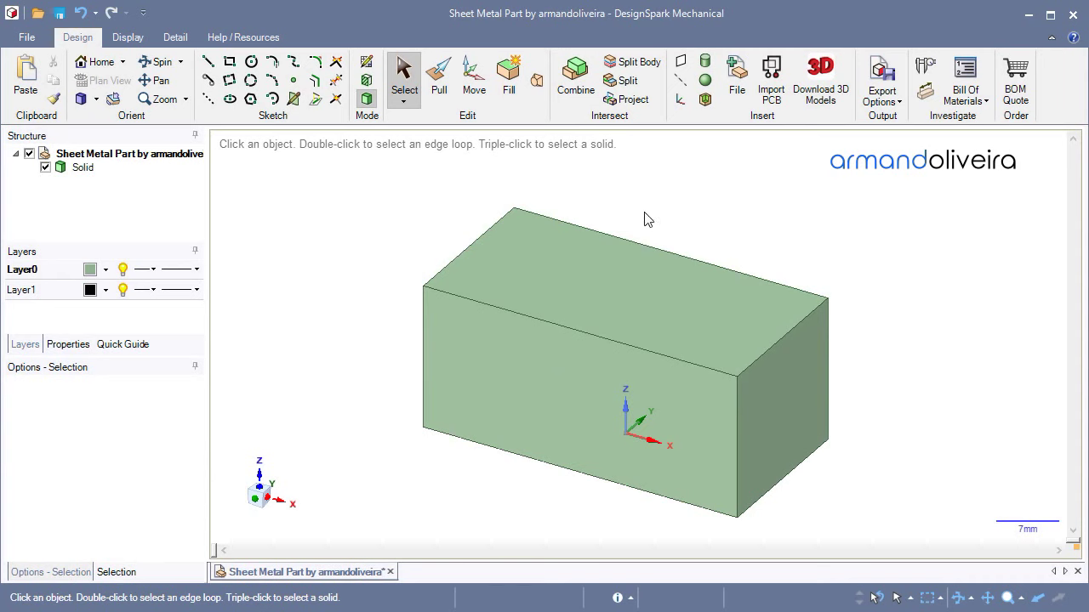
{"action": "left_click", "coordinate": [366, 61]}
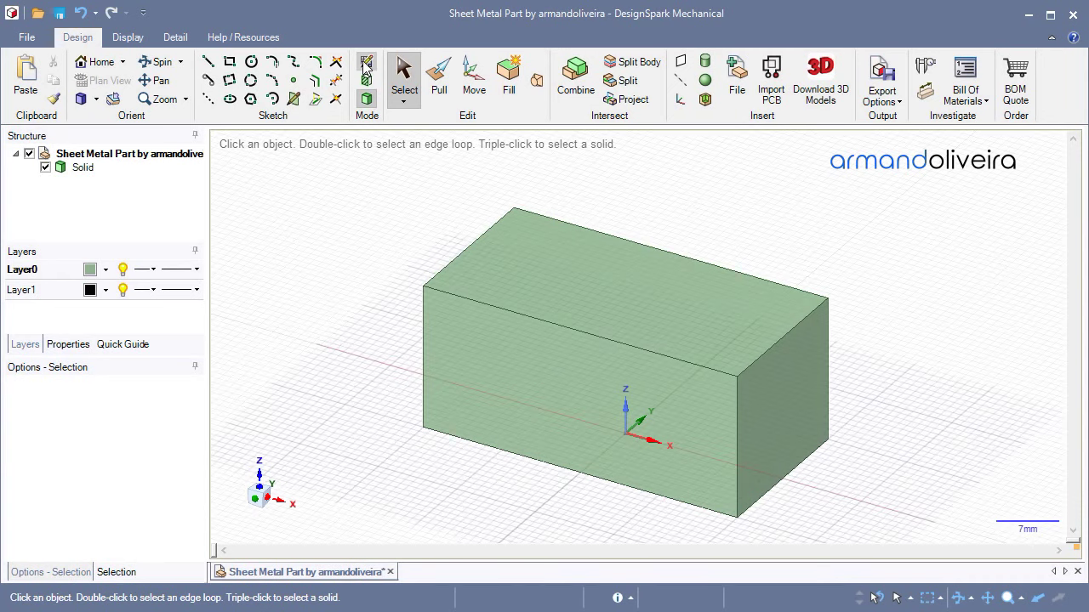
- On the block's top face, offset the top-left edge by 14 mm into a line
{"action": "left_click", "coordinate": [499, 256]}
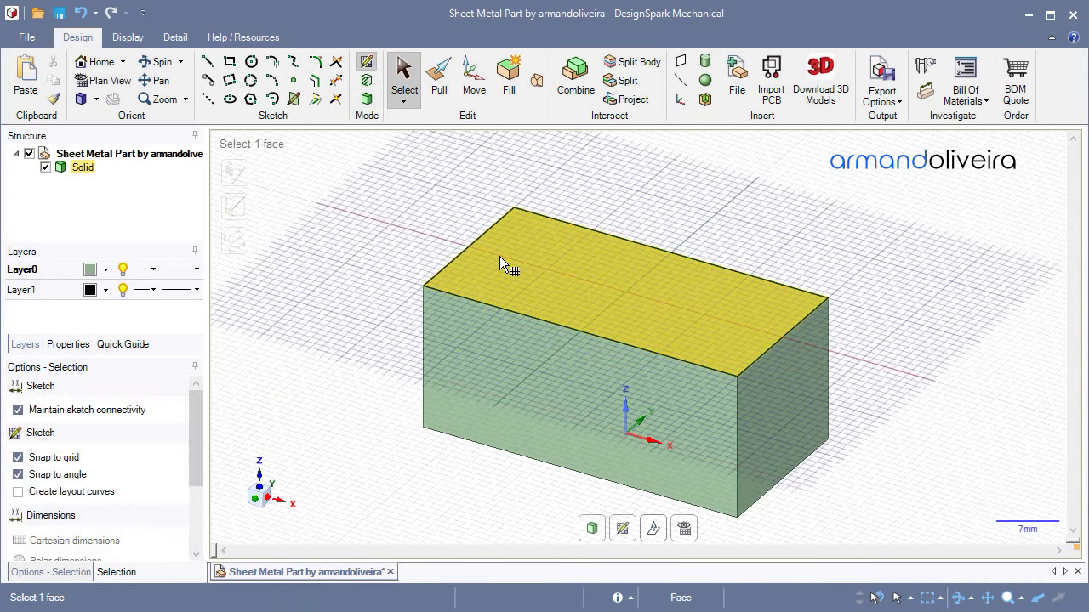
{"action": "left_click", "coordinate": [316, 82]}
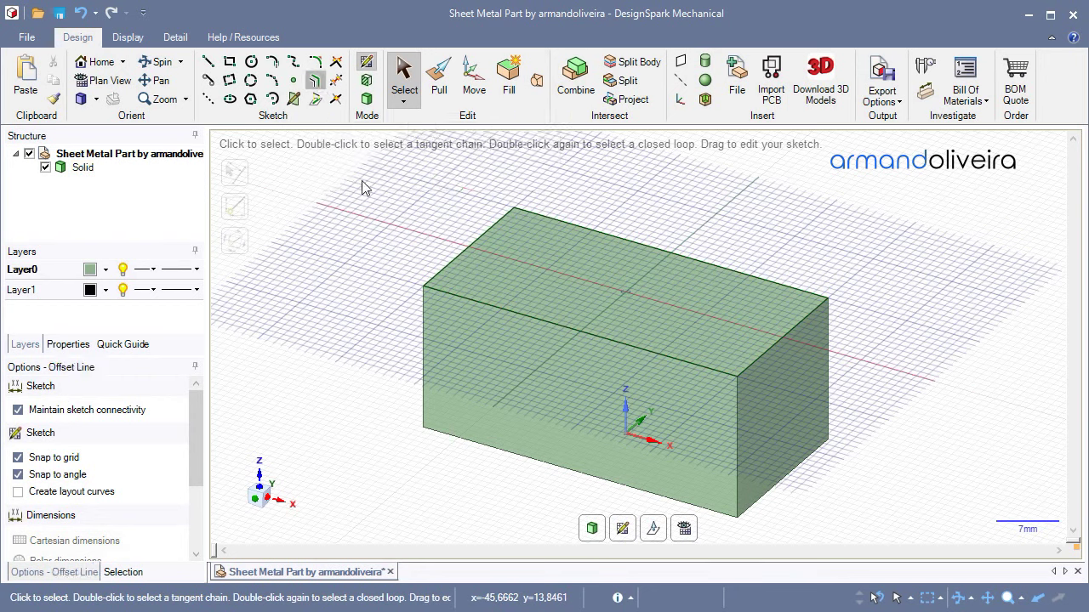
{"action": "left_click", "coordinate": [468, 244]}
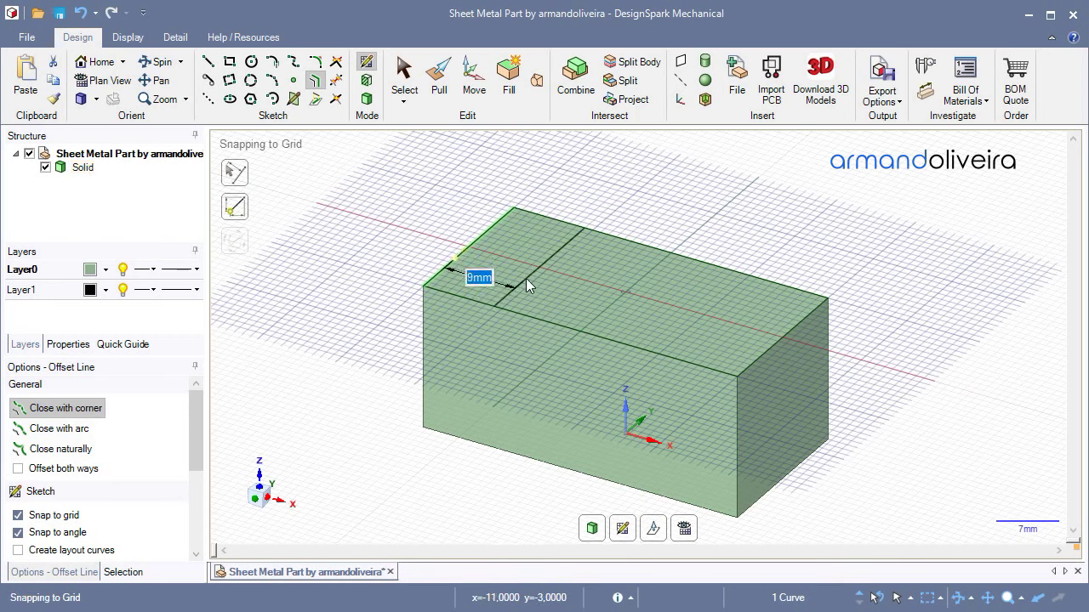
{"action": "type", "text": "14"}
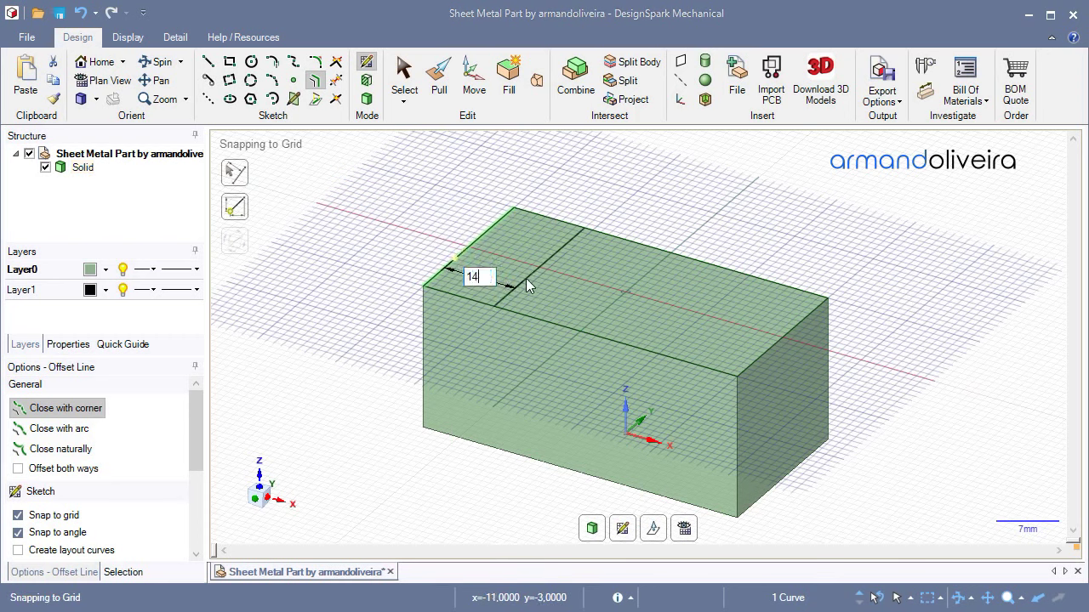
{"action": "key", "text": "Return"}
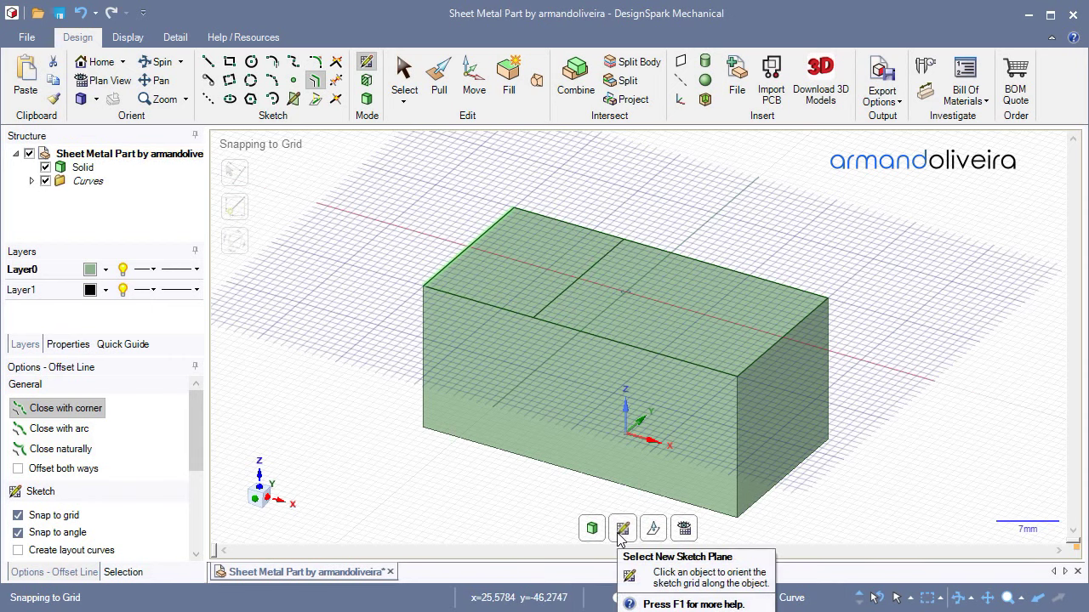
- Move the sketch plane onto the block's front face, checking it in plan view
{"action": "key", "text": "d"}
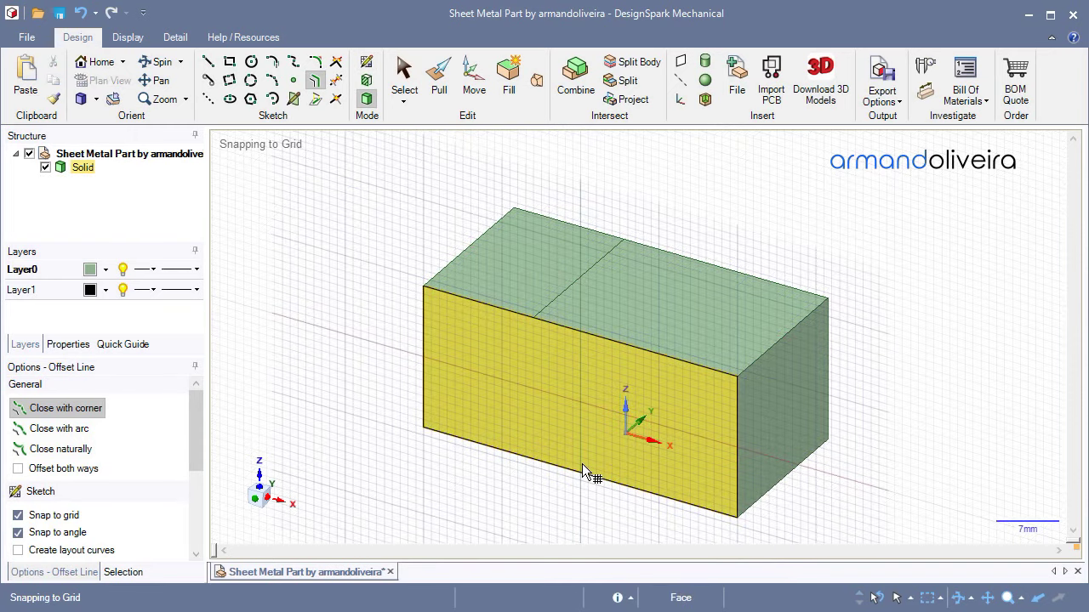
{"action": "left_click", "coordinate": [582, 463]}
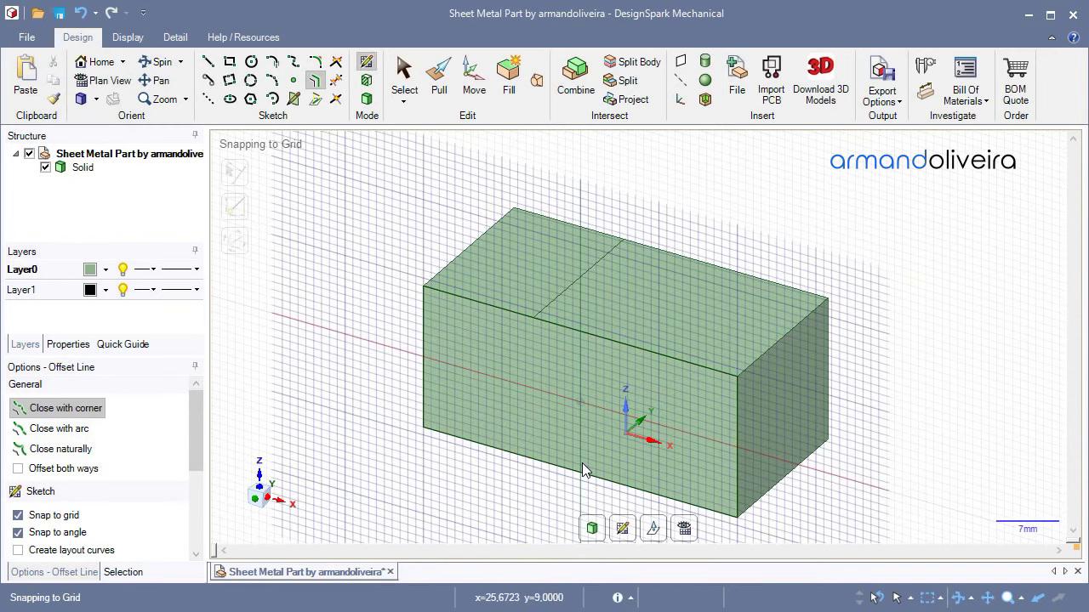
{"action": "key", "text": "v"}
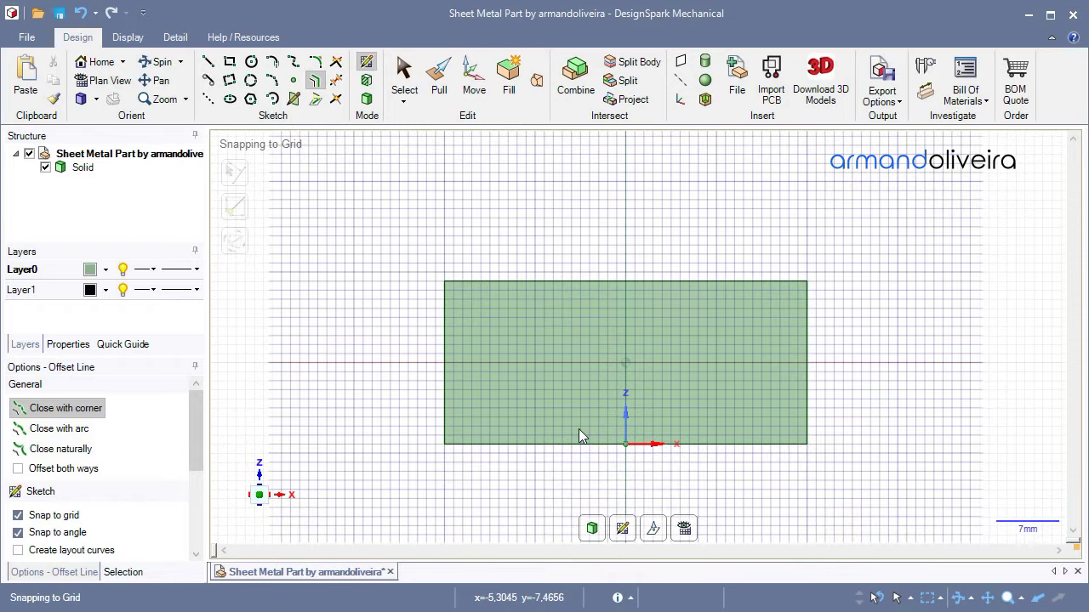
{"action": "key", "text": "h"}
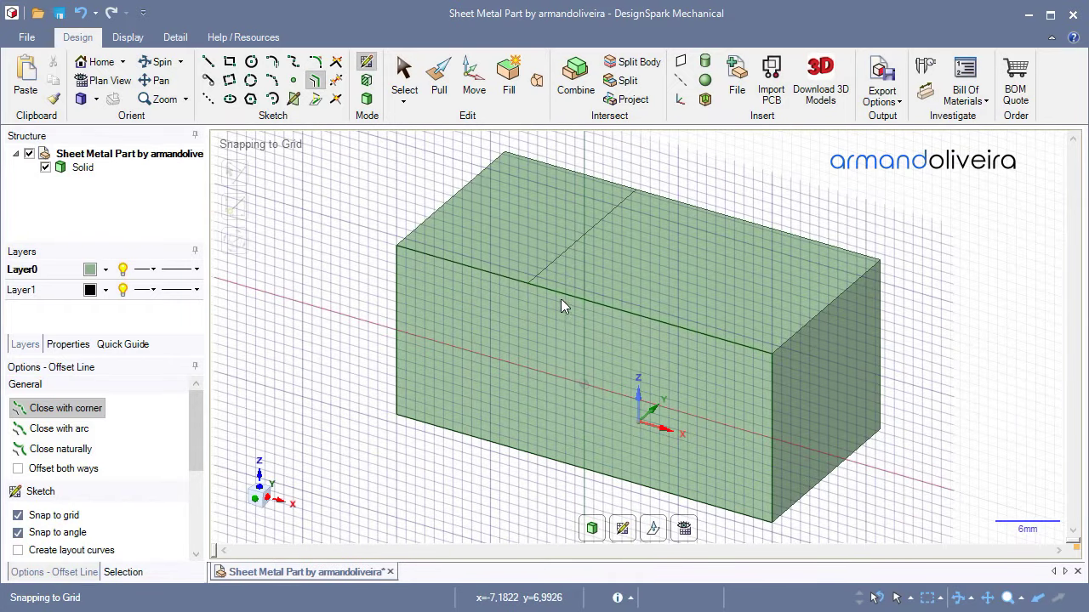
- Draw a two-segment line from the top line's end, via mid-face, to the right edge
{"action": "left_click", "coordinate": [213, 65]}
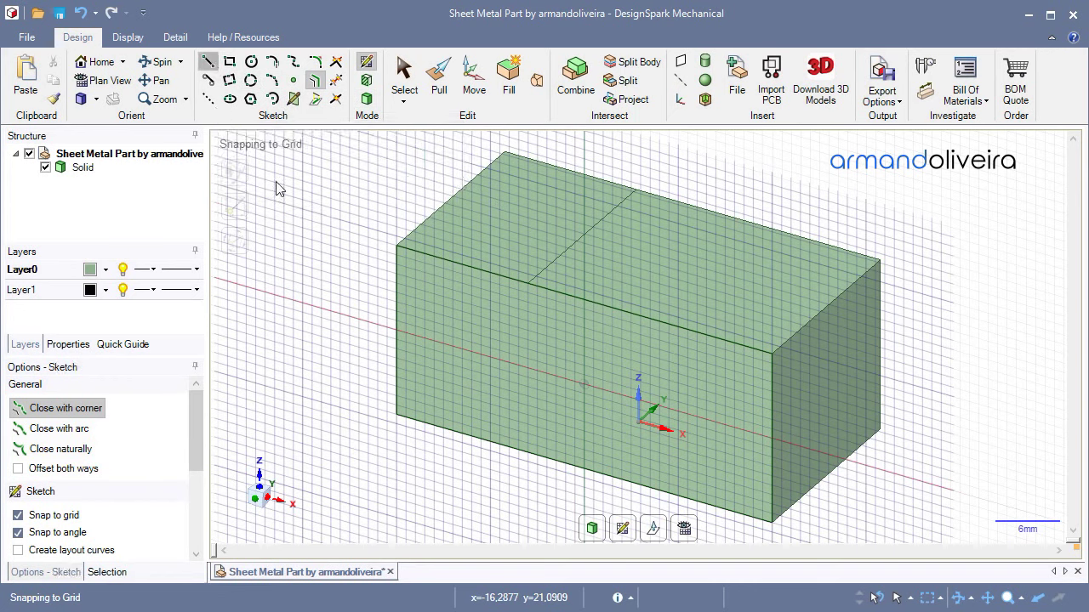
{"action": "left_click", "coordinate": [528, 285]}
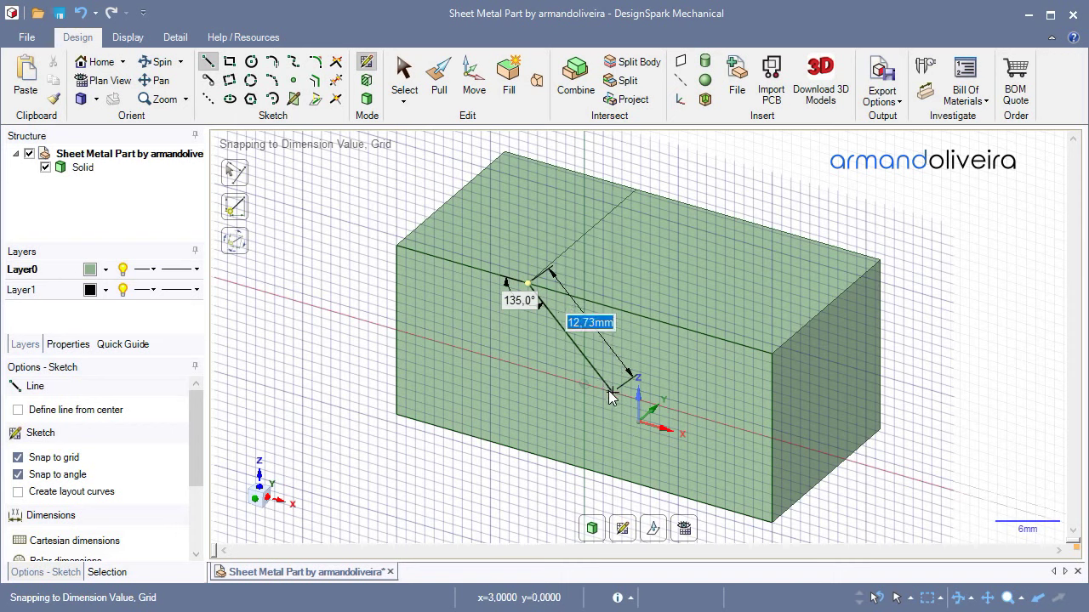
{"action": "left_click", "coordinate": [610, 393]}
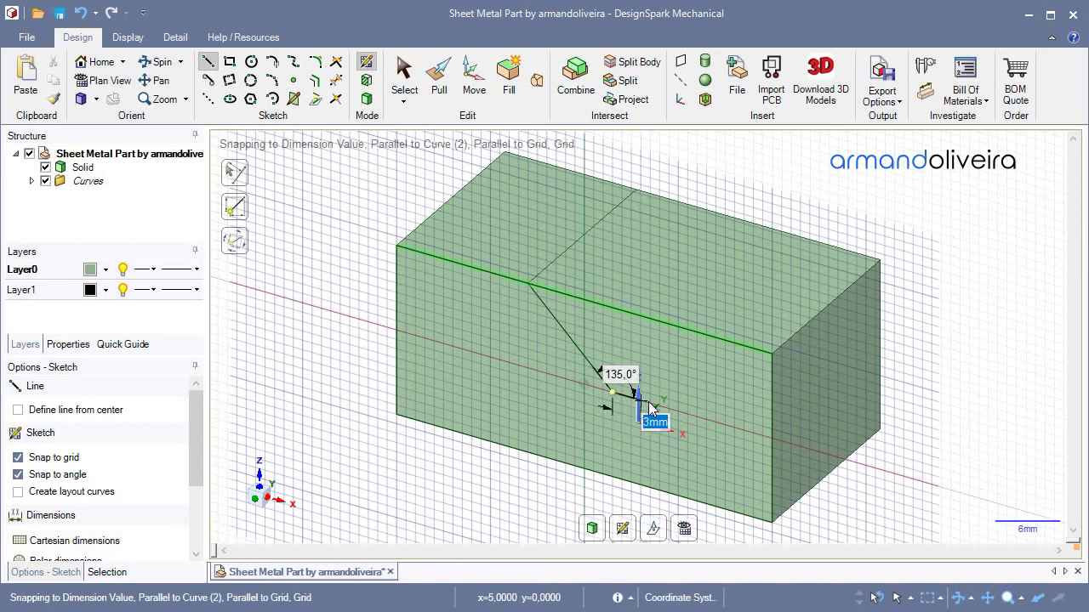
{"action": "left_click", "coordinate": [775, 464]}
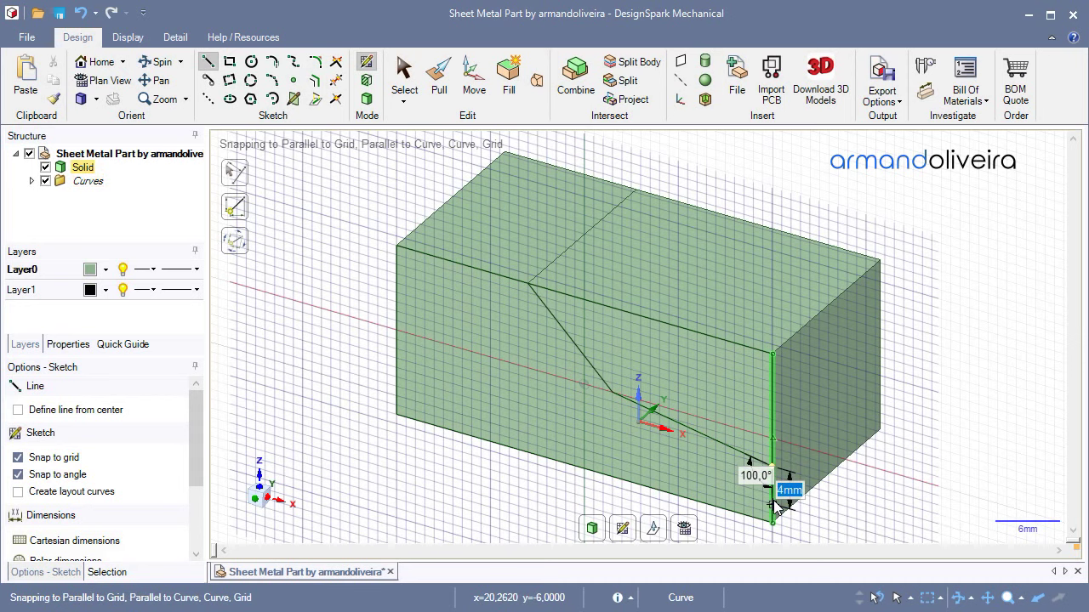
{"action": "key", "text": "Escape"}
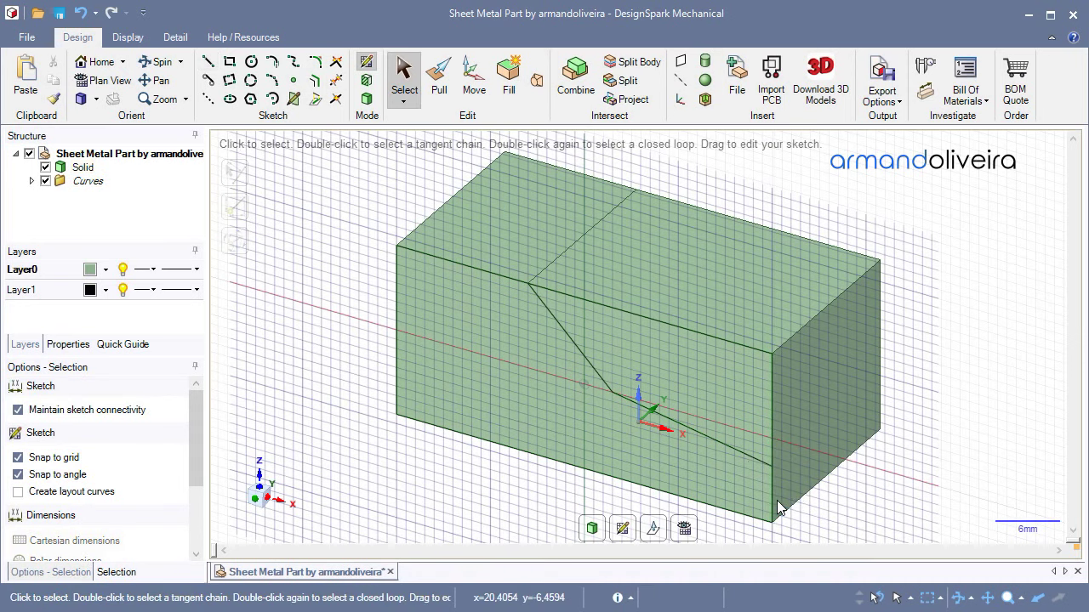
- Pull the sketched front region back through the block to cut the slanted step
{"action": "left_click", "coordinate": [435, 94]}
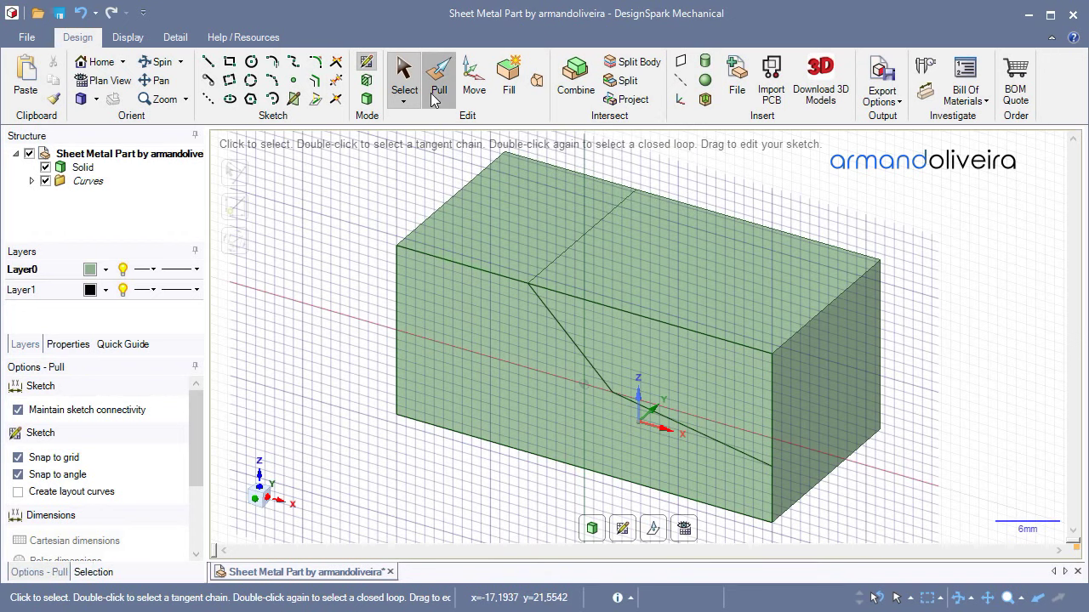
{"action": "left_click", "coordinate": [570, 334]}
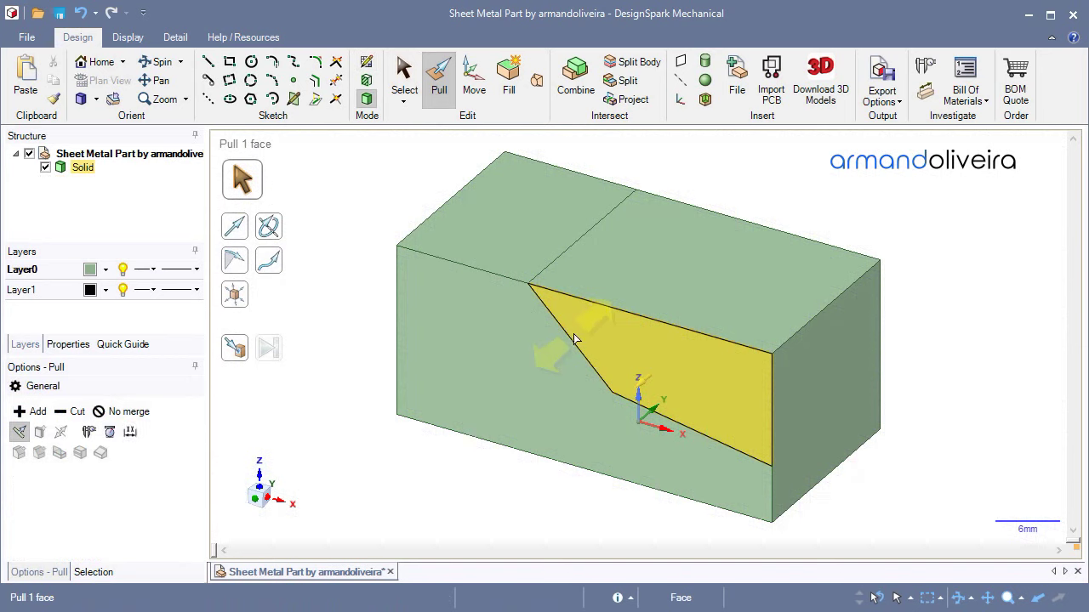
{"action": "left_click_drag", "start_coordinate": [581, 332], "coordinate": [721, 237]}
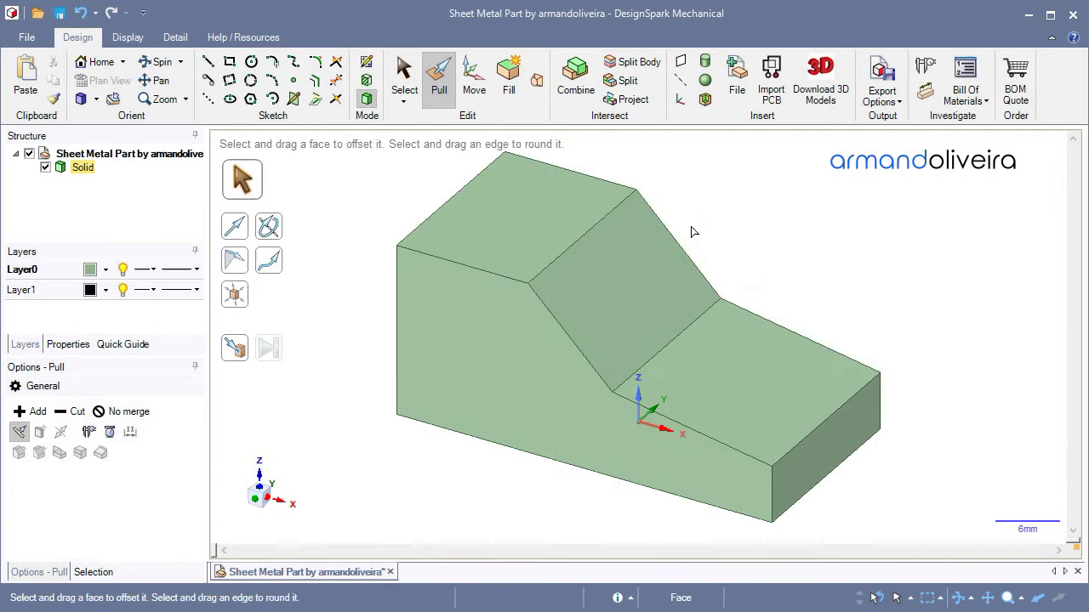
- Round the block's back top edge to 4 mm
{"action": "left_click", "coordinate": [533, 217]}
{"action": "left_click", "coordinate": [448, 201]}
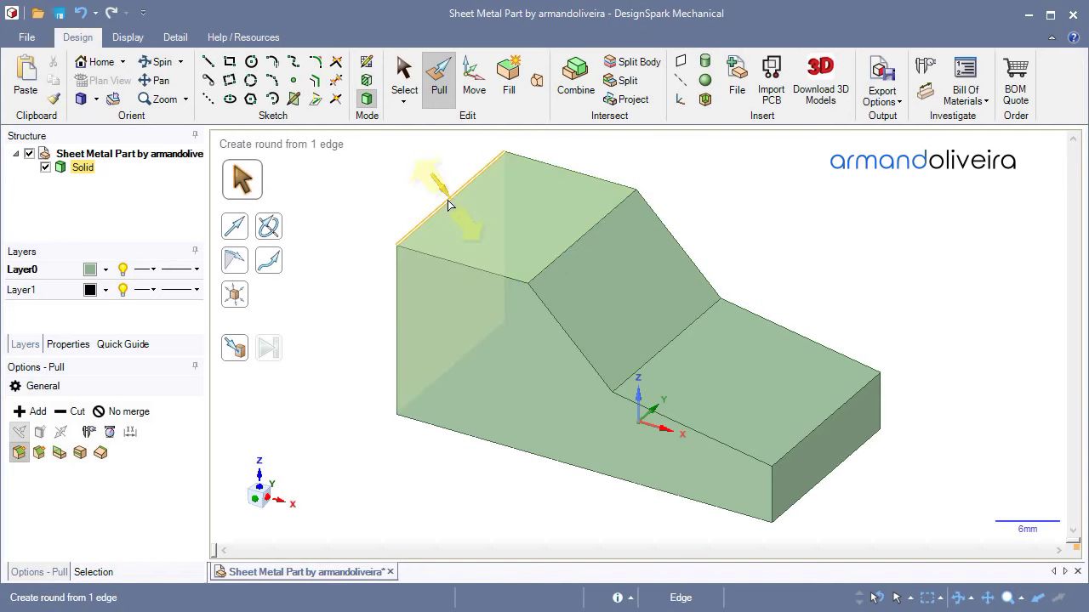
{"action": "left_click_drag", "start_coordinate": [448, 202], "coordinate": [463, 227]}
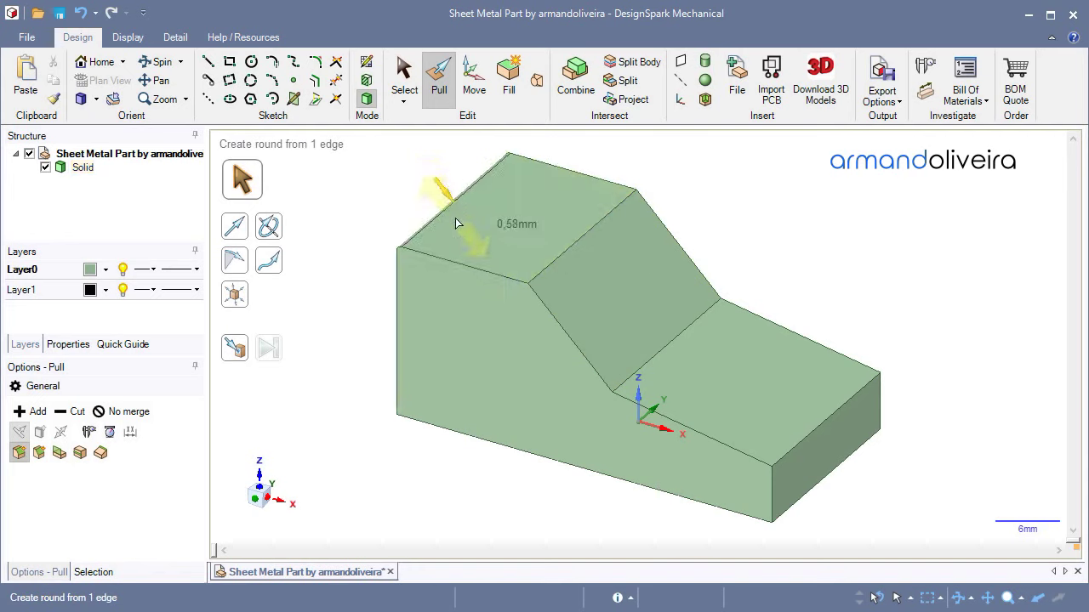
{"action": "key", "text": "space"}
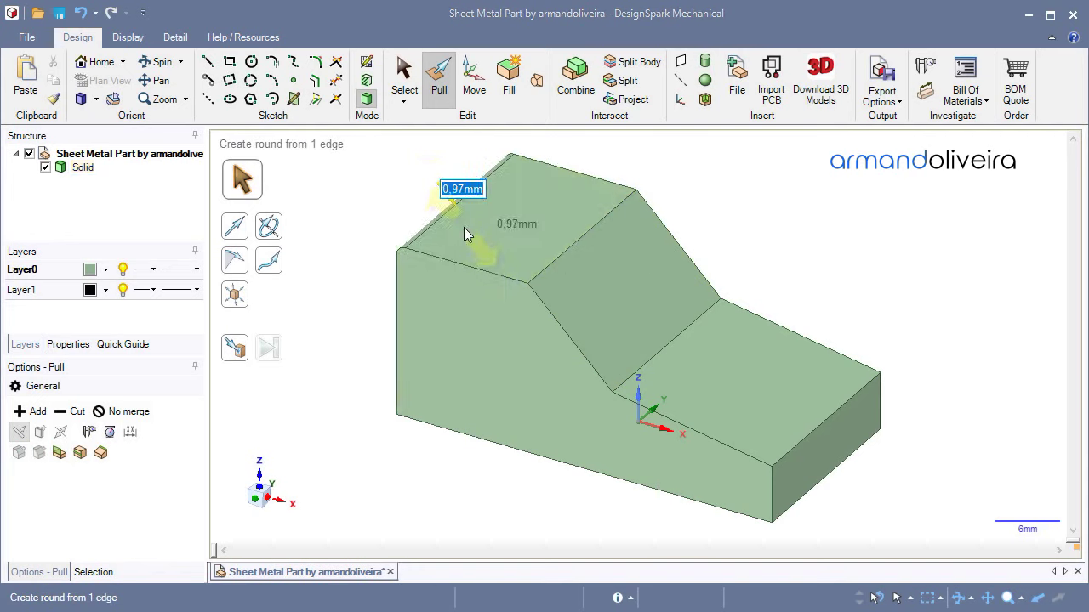
{"action": "type", "text": "4"}
{"action": "key", "text": "Return"}
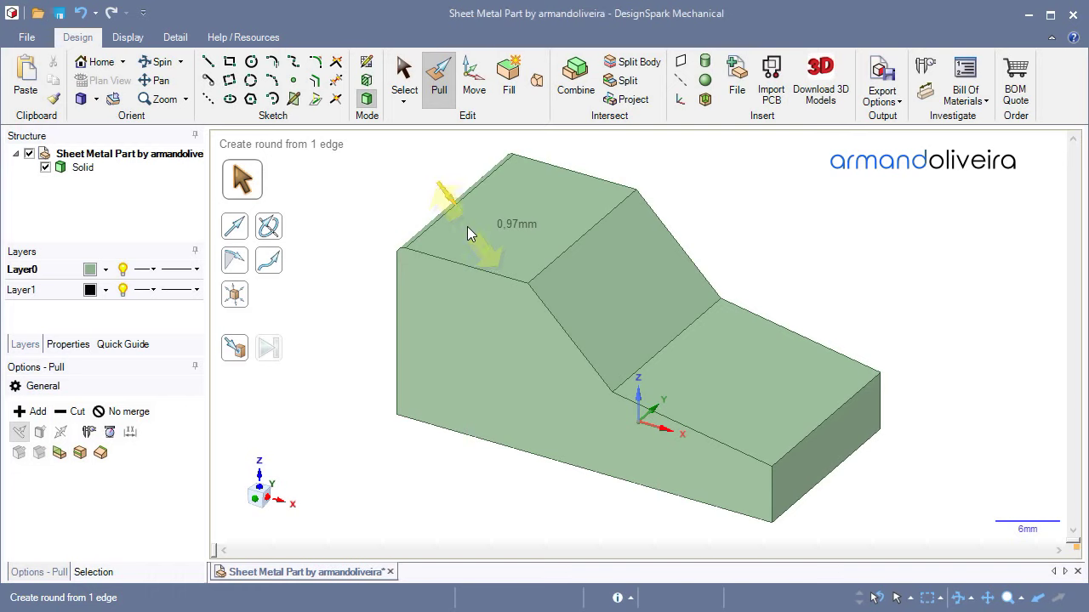
- Round the upper and lower bends of the slope to 2 mm each
{"action": "left_click", "coordinate": [530, 235]}
{"action": "left_click", "coordinate": [558, 258]}
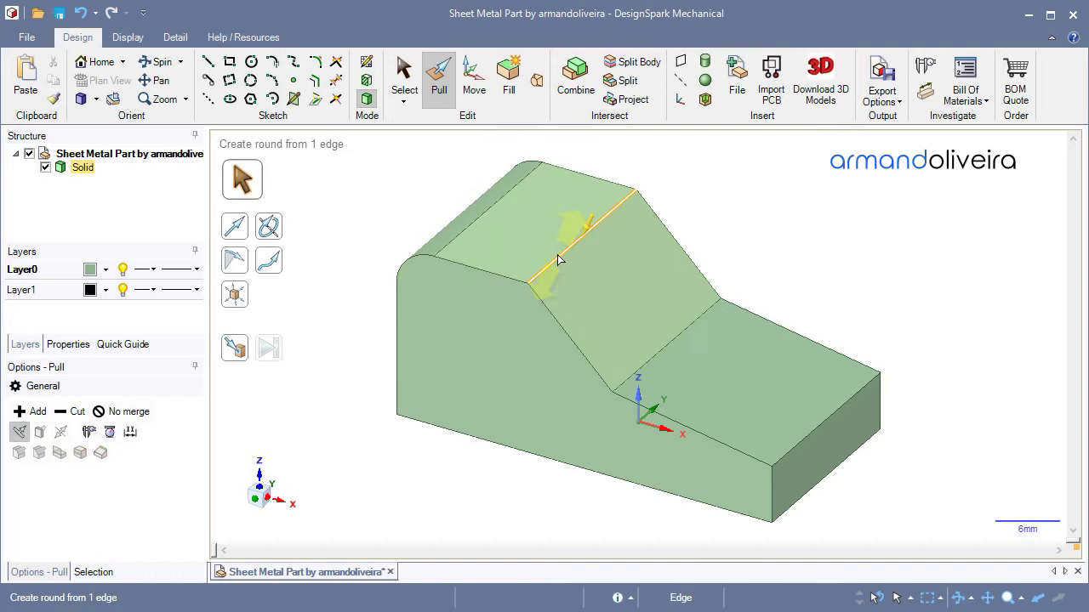
{"action": "left_click_drag", "start_coordinate": [558, 264], "coordinate": [549, 269]}
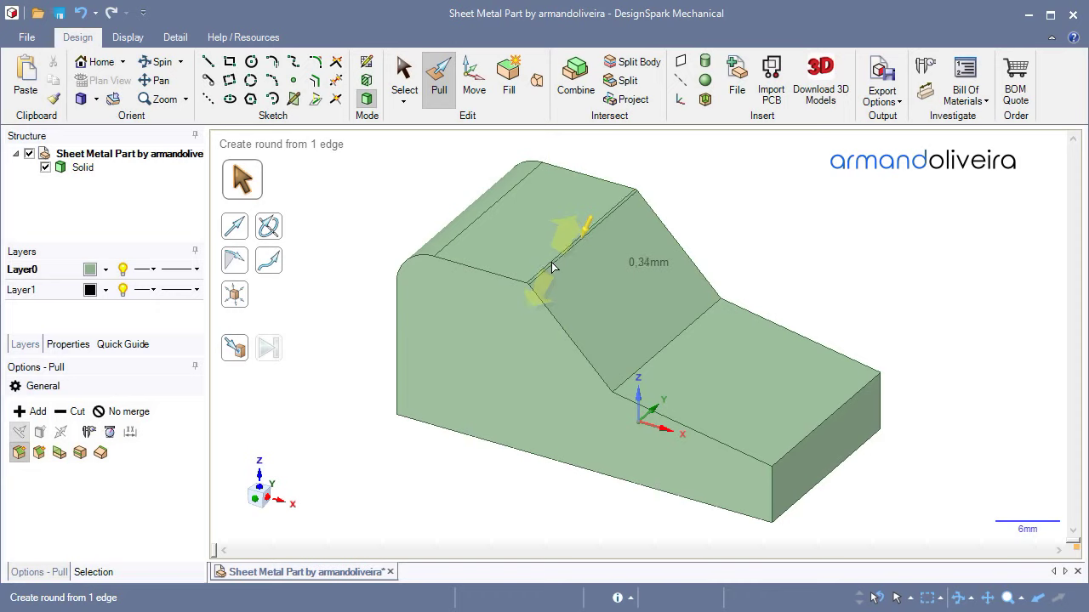
{"action": "left_click_drag", "start_coordinate": [548, 269], "coordinate": [545, 264]}
{"action": "key", "text": "space"}
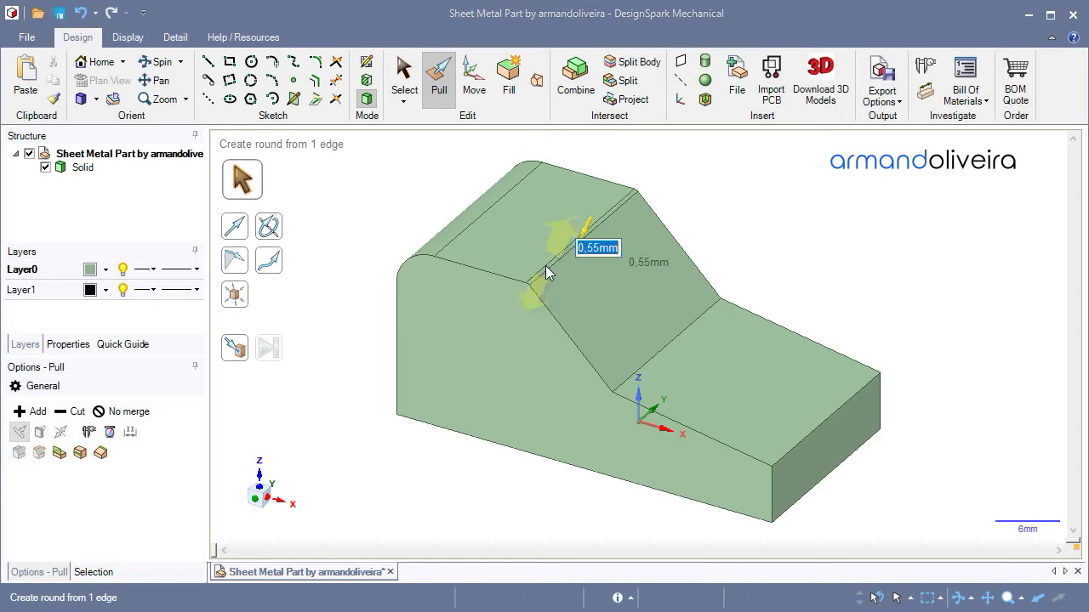
{"action": "type", "text": "2"}
{"action": "key", "text": "Return"}
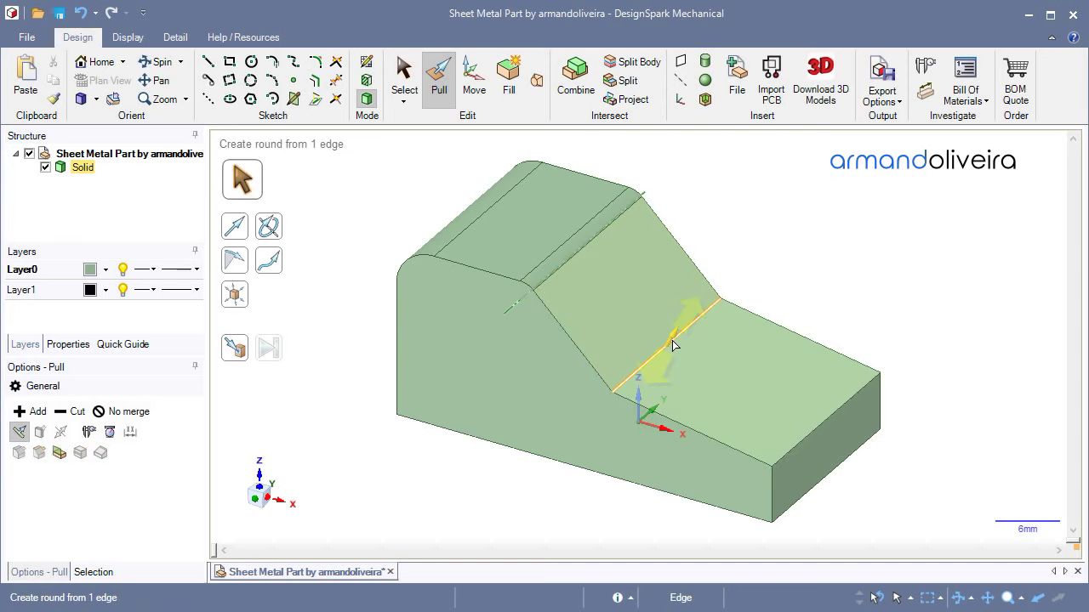
{"action": "left_click_drag", "start_coordinate": [673, 346], "coordinate": [686, 333]}
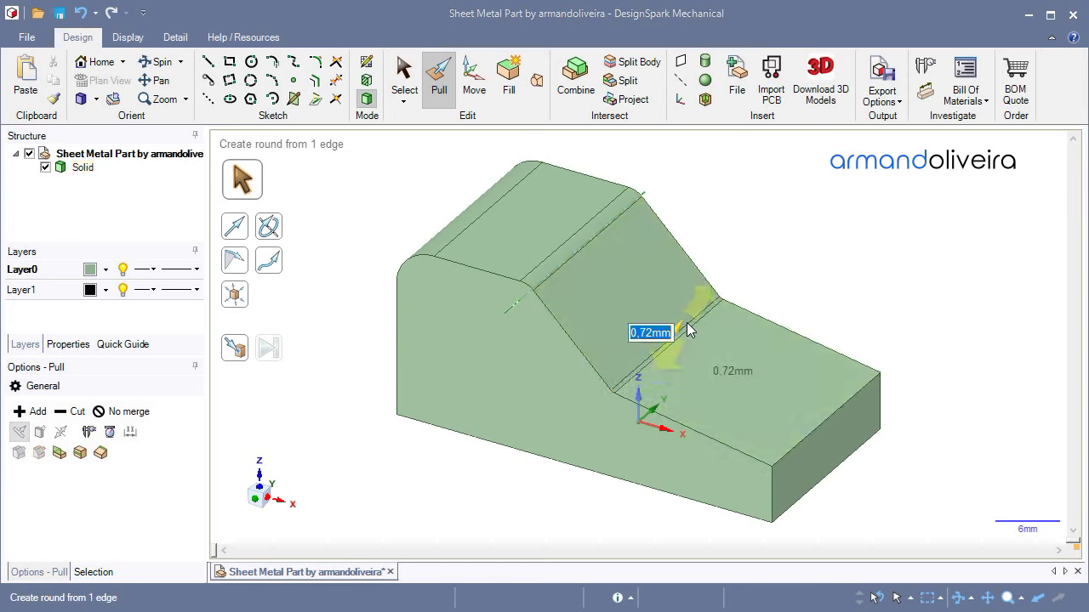
{"action": "type", "text": "2"}
{"action": "key", "text": "Return"}
- Round the front top edge of the block to 3 mm
{"action": "left_click", "coordinate": [798, 407]}
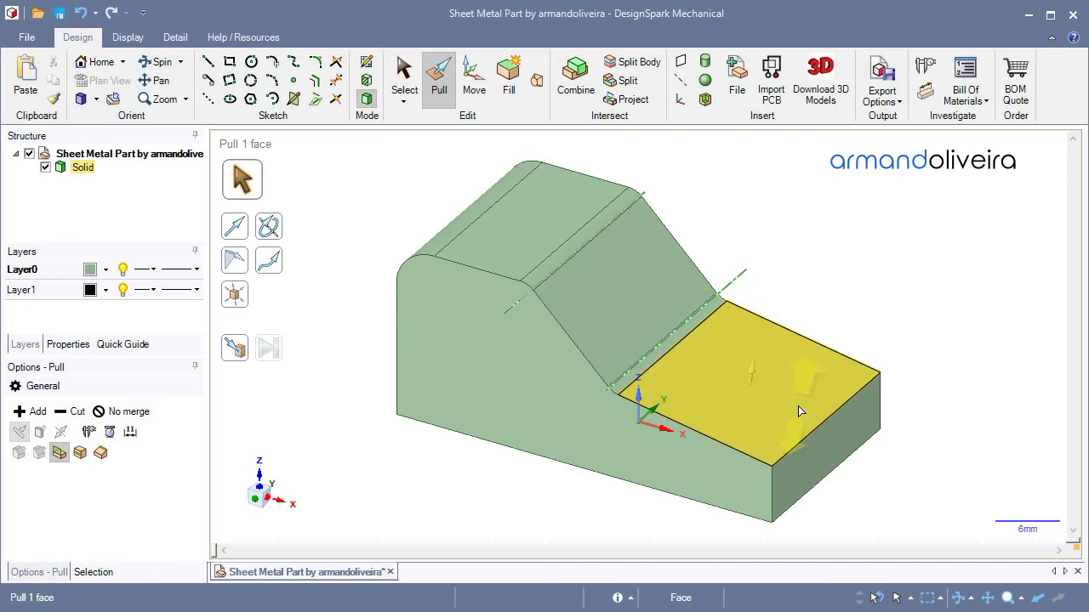
{"action": "left_click", "coordinate": [842, 418]}
{"action": "left_click", "coordinate": [840, 414]}
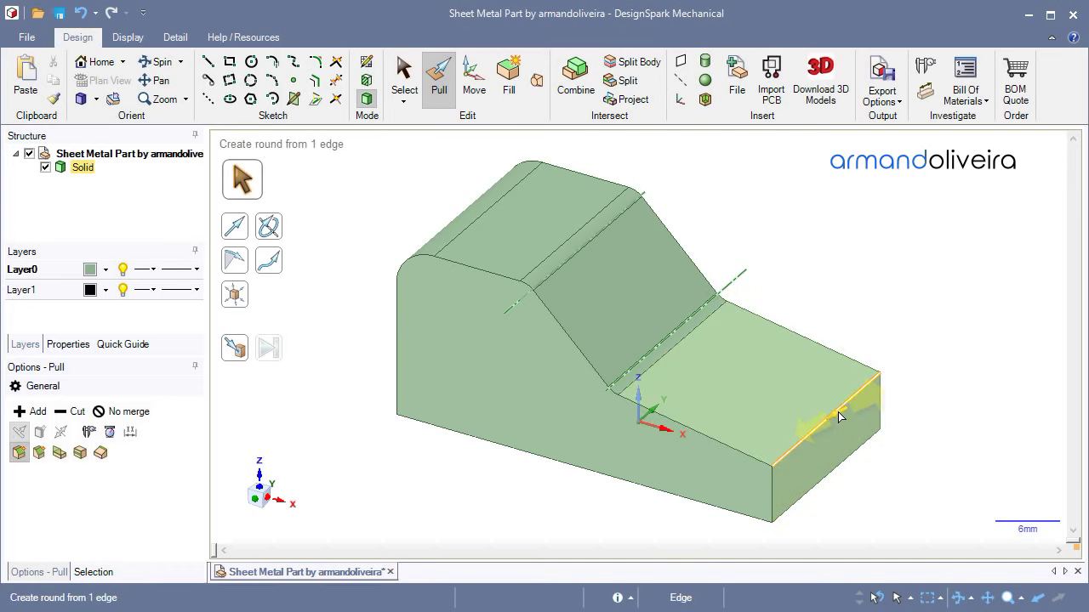
{"action": "left_click_drag", "start_coordinate": [836, 416], "coordinate": [818, 423]}
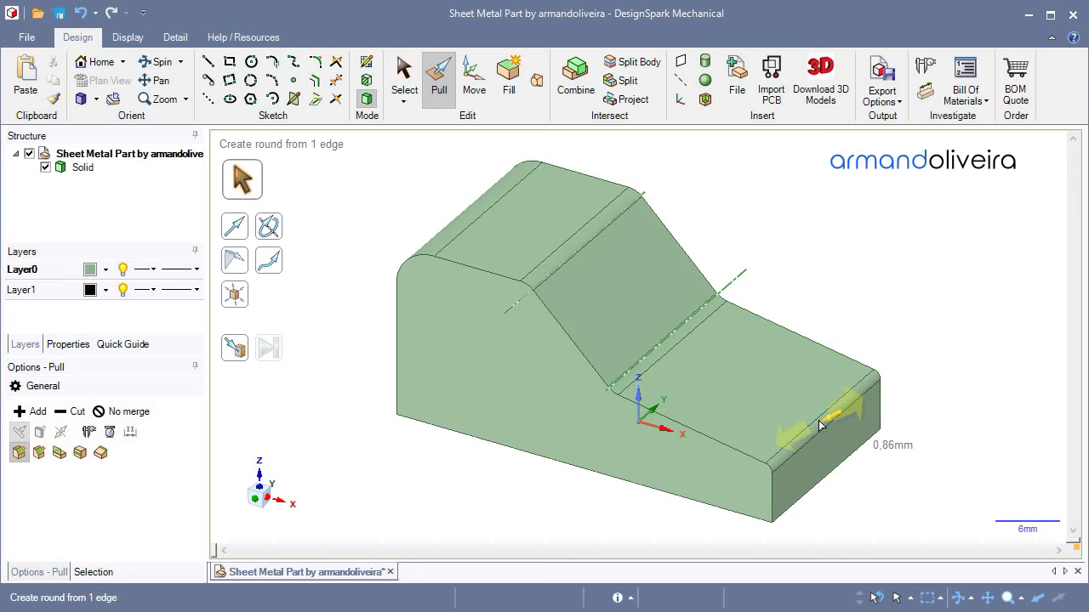
{"action": "key", "text": "space"}
{"action": "type", "text": "3"}
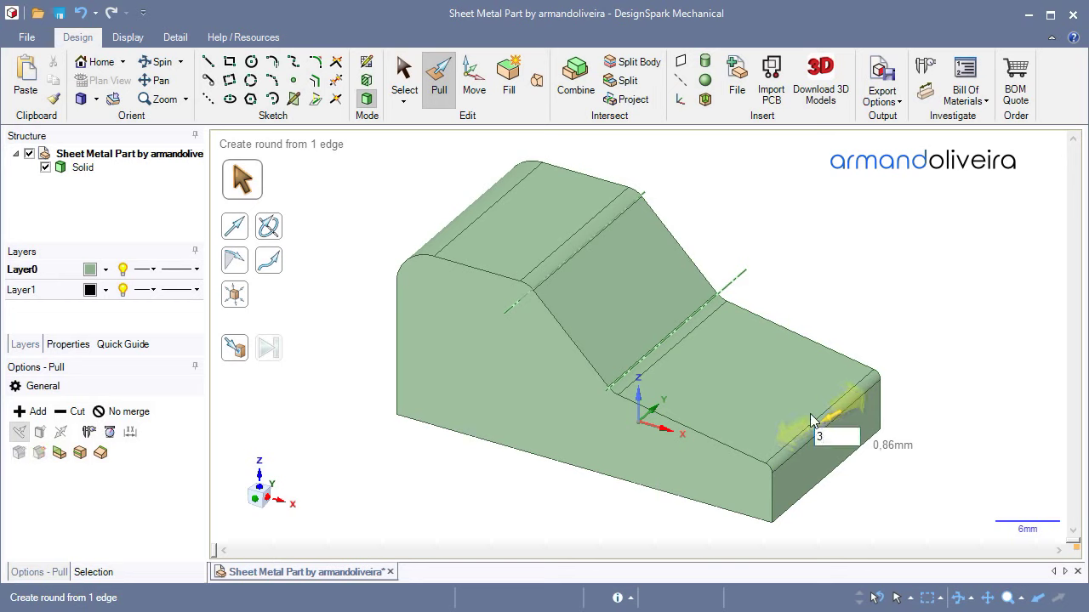
{"action": "key", "text": "Return"}
- Round both long underside edges to 4 mm, then return to the home view
{"action": "middle_click_drag", "start_coordinate": [434, 477], "coordinate": [700, 261]}
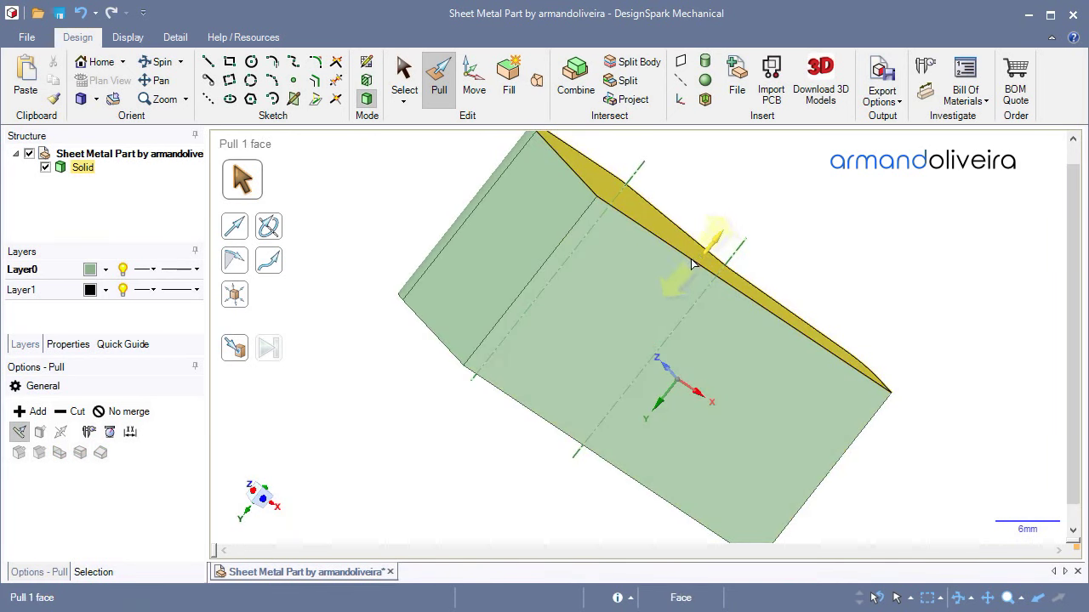
{"action": "left_click", "coordinate": [690, 267]}
{"action": "left_click", "coordinate": [690, 266]}
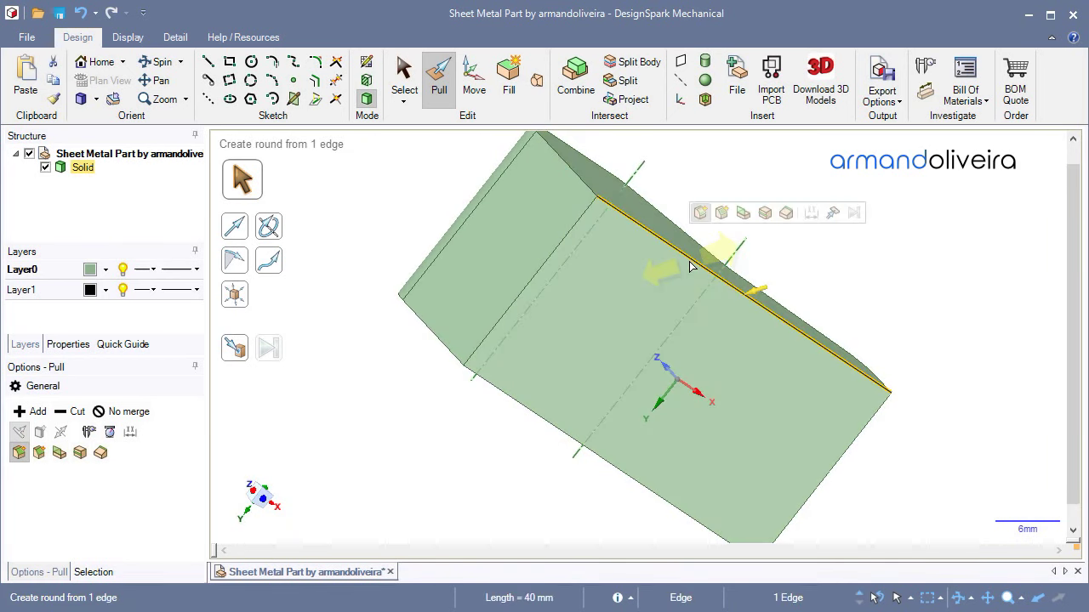
{"action": "left_click", "coordinate": [500, 397], "text": "ctrl"}
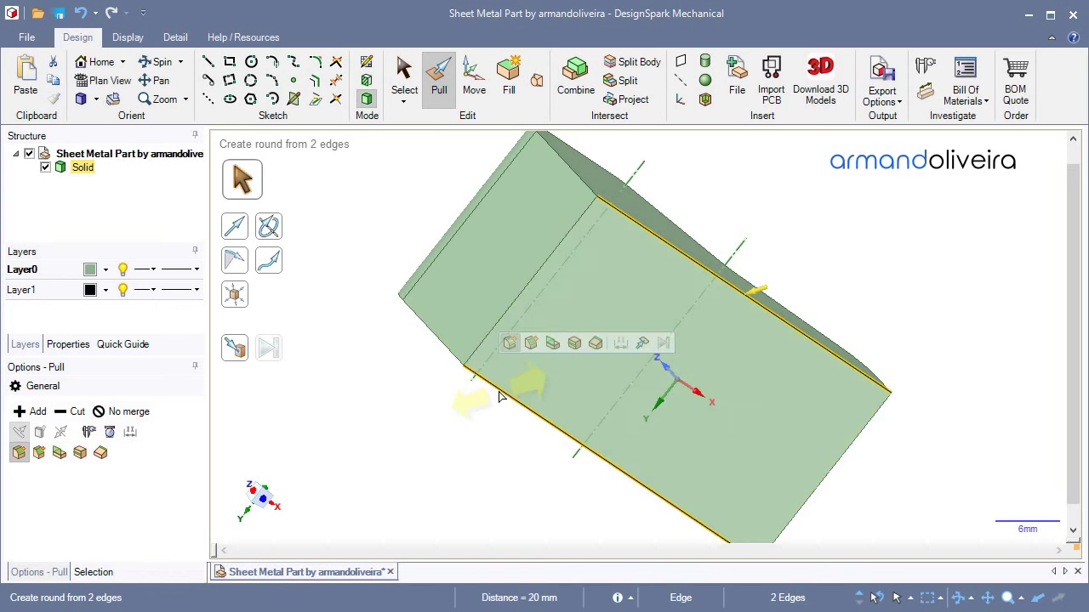
{"action": "left_click_drag", "start_coordinate": [757, 295], "coordinate": [731, 312]}
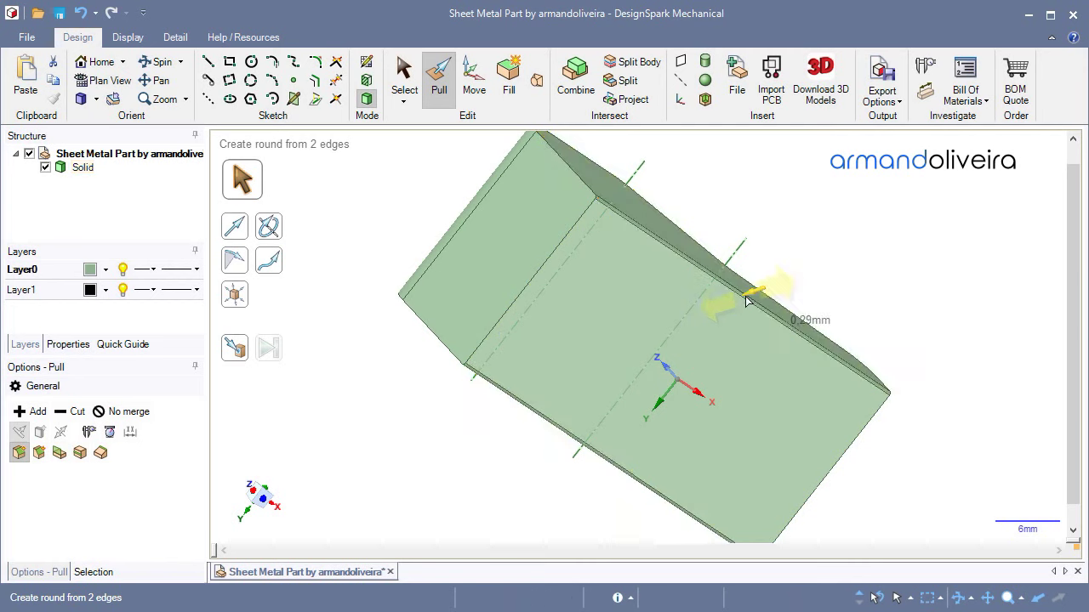
{"action": "key", "text": "space"}
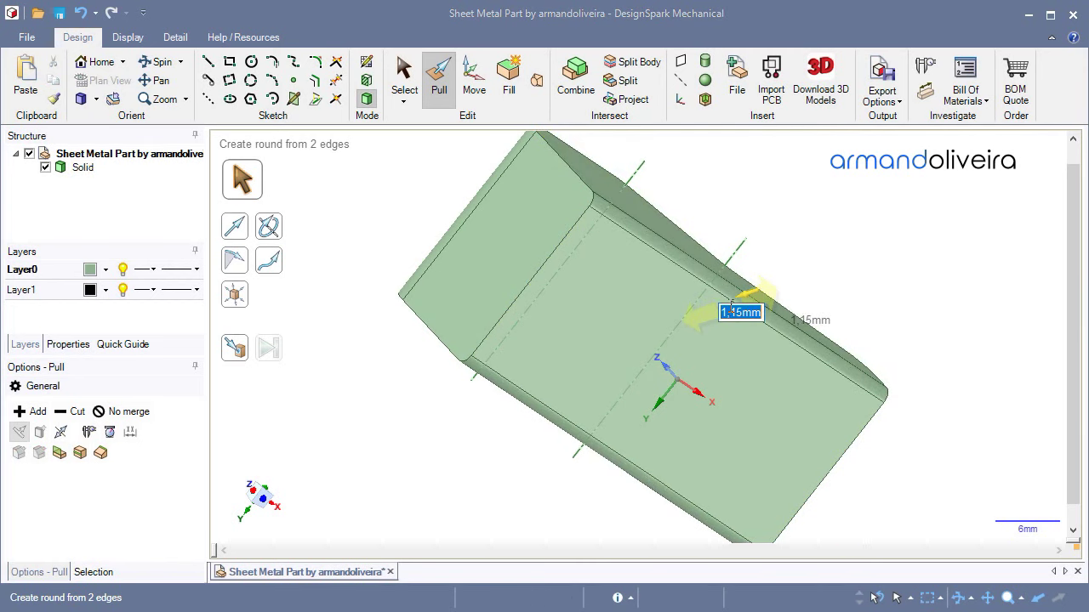
{"action": "type", "text": "4"}
{"action": "key", "text": "Return"}
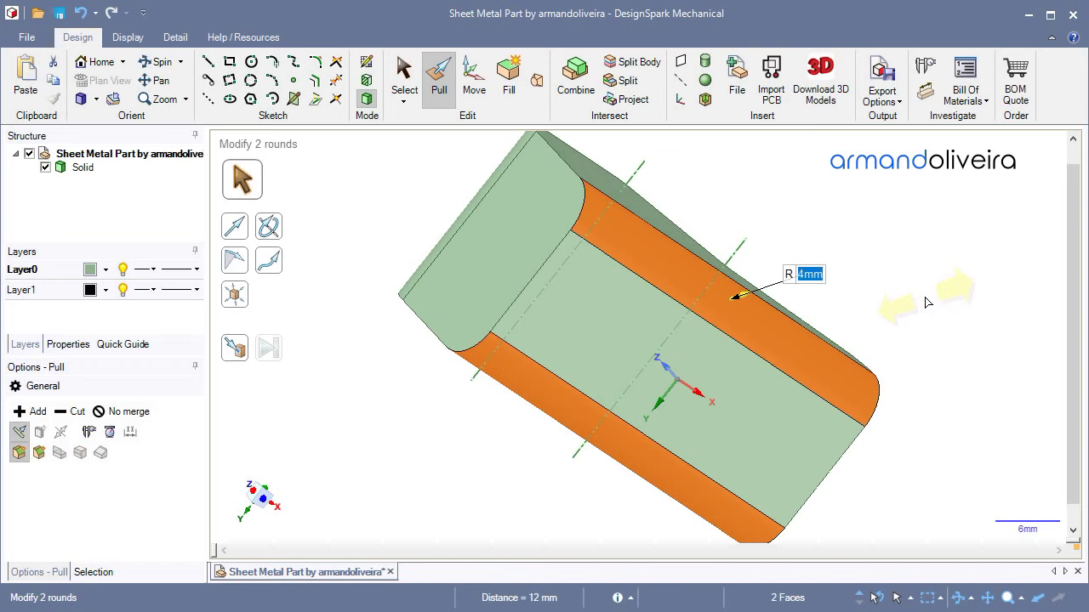
{"action": "key", "text": "s"}
{"action": "key", "text": "h"}
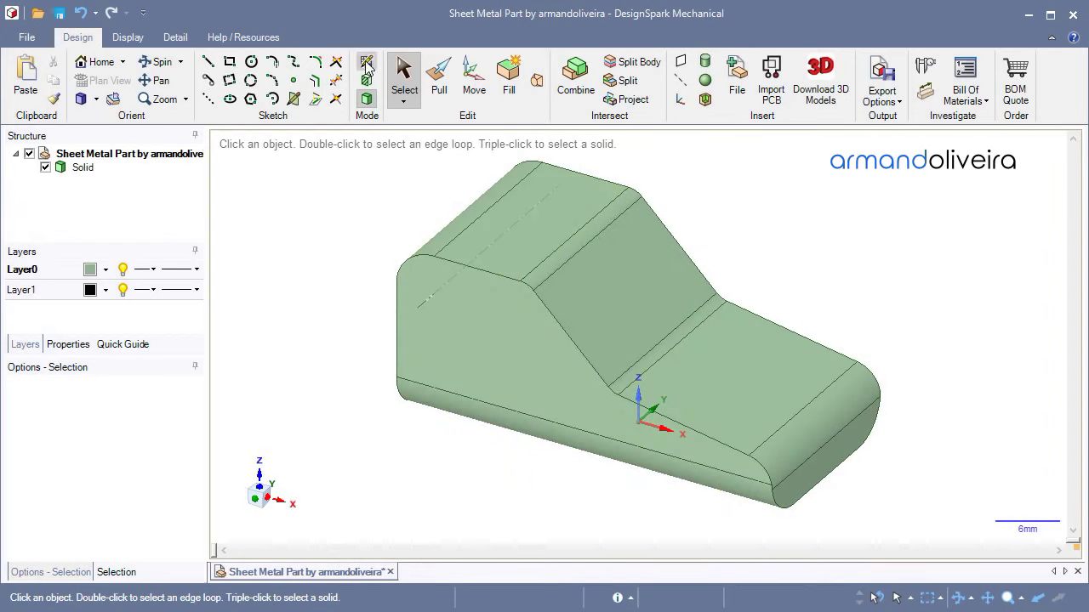
{"action": "left_click", "coordinate": [367, 99]}
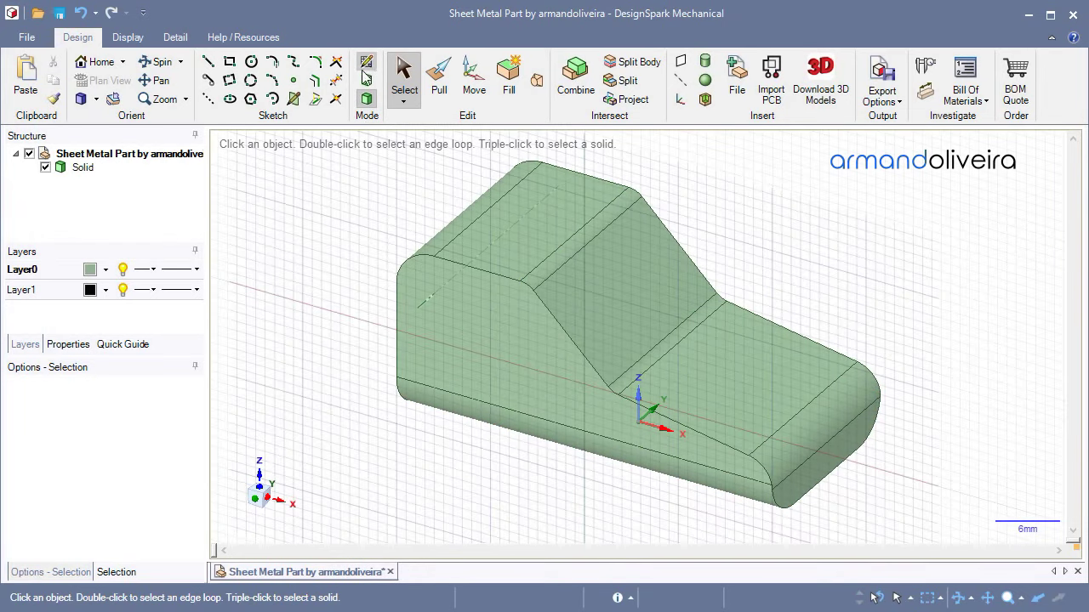
- Sketch on the block's side face in plan view and draw a 45° construction line 4.24 mm long
{"action": "left_click", "coordinate": [454, 353]}
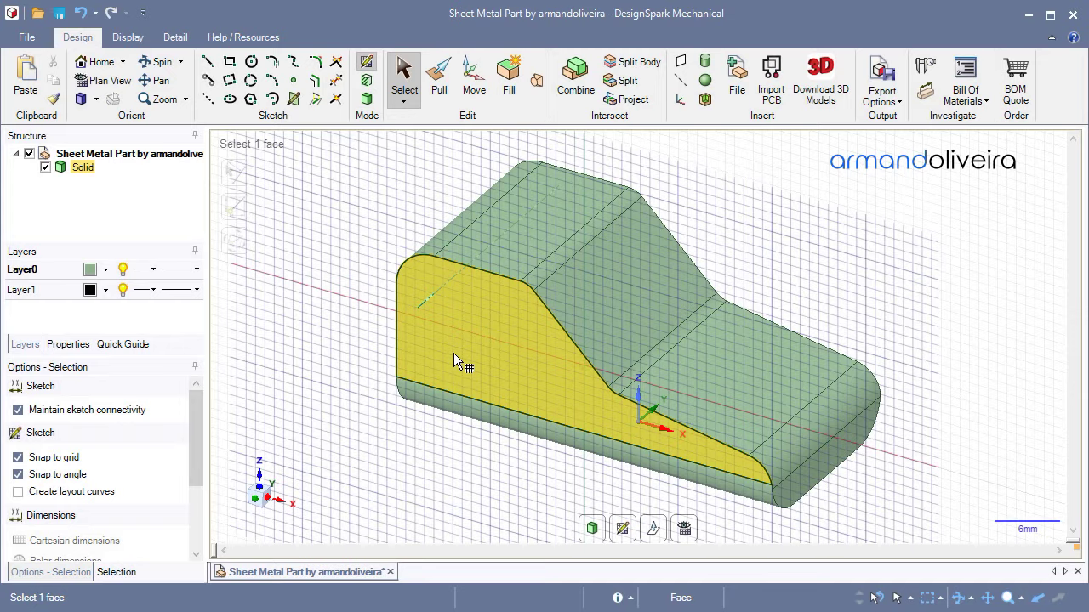
{"action": "key", "text": "v"}
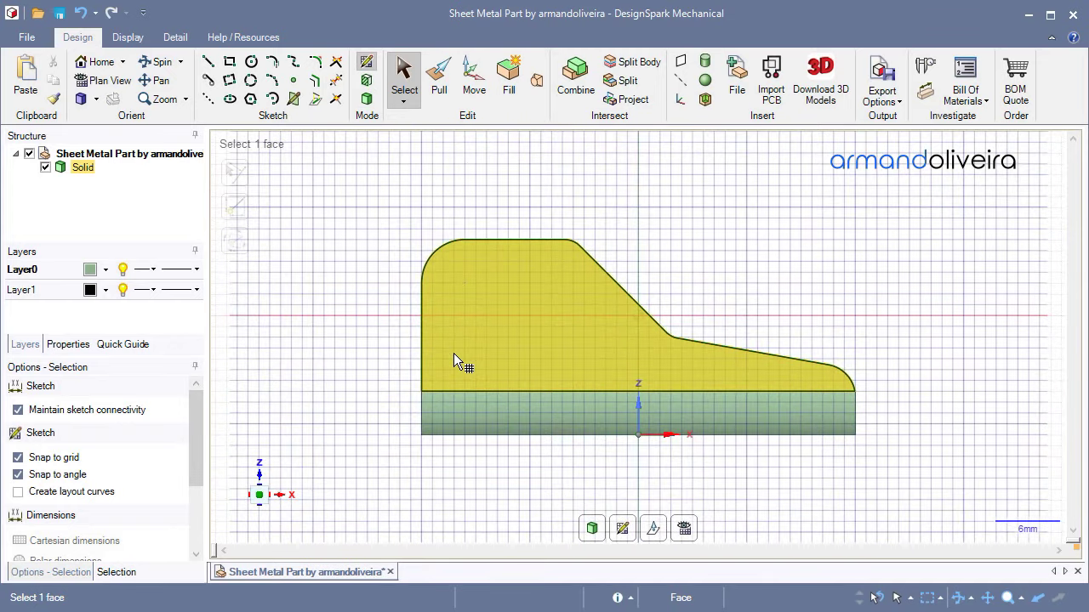
{"action": "scroll", "coordinate": [453, 353], "scroll_direction": "up", "scroll_amount": 2}
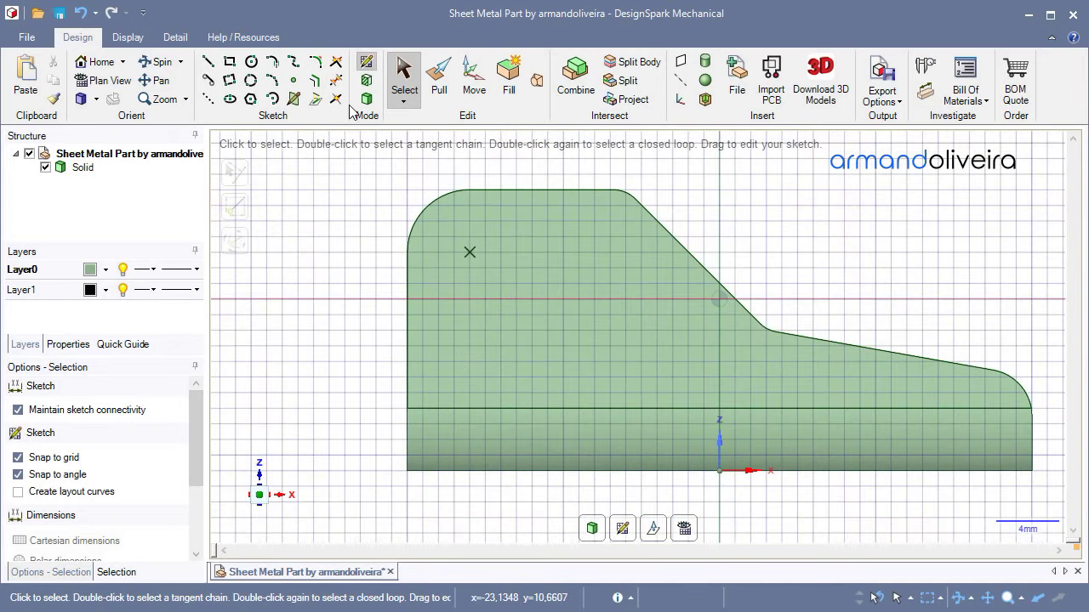
{"action": "left_click", "coordinate": [210, 100]}
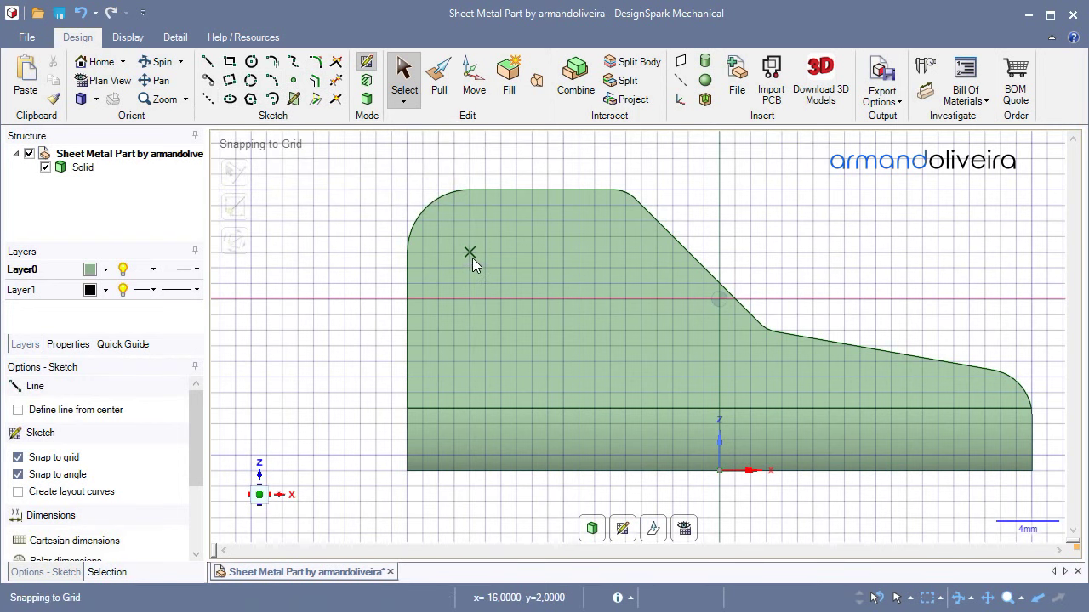
{"action": "key", "text": "l"}
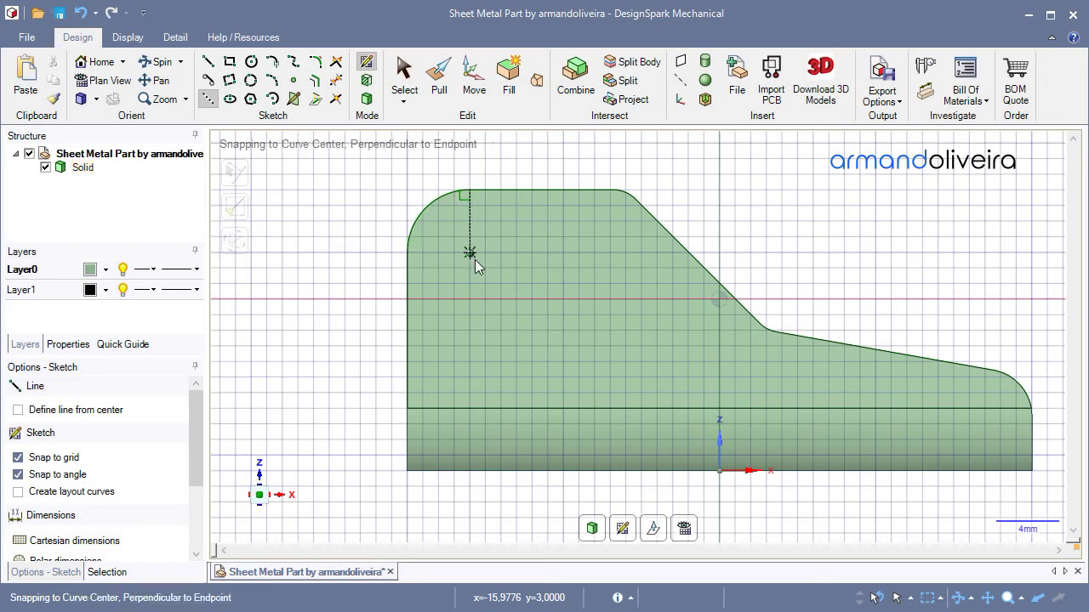
{"action": "left_click", "coordinate": [484, 268]}
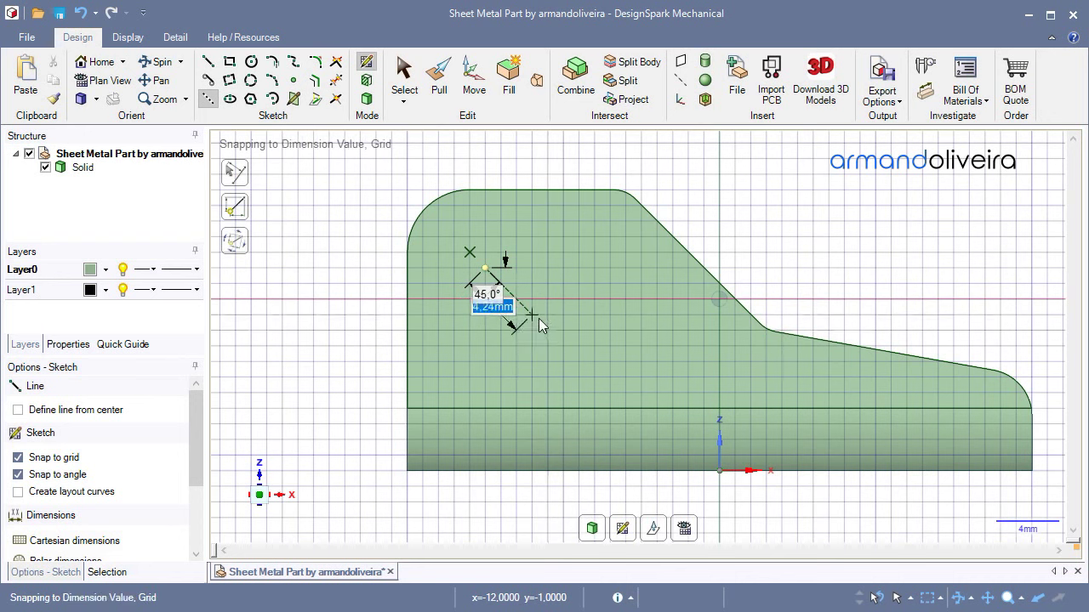
{"action": "left_click", "coordinate": [538, 318]}
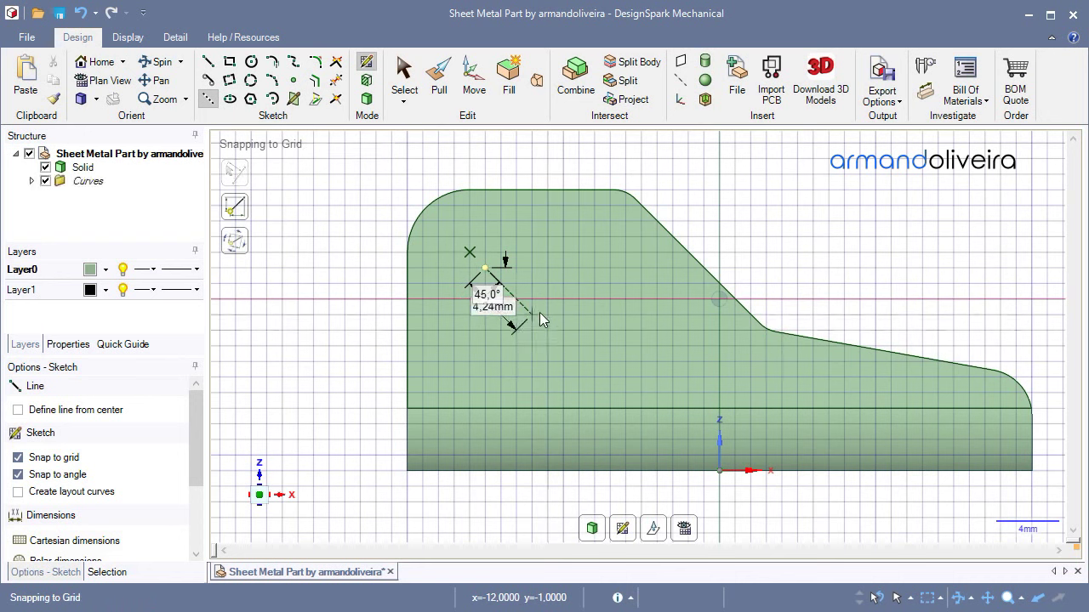
{"action": "key", "text": "Escape"}
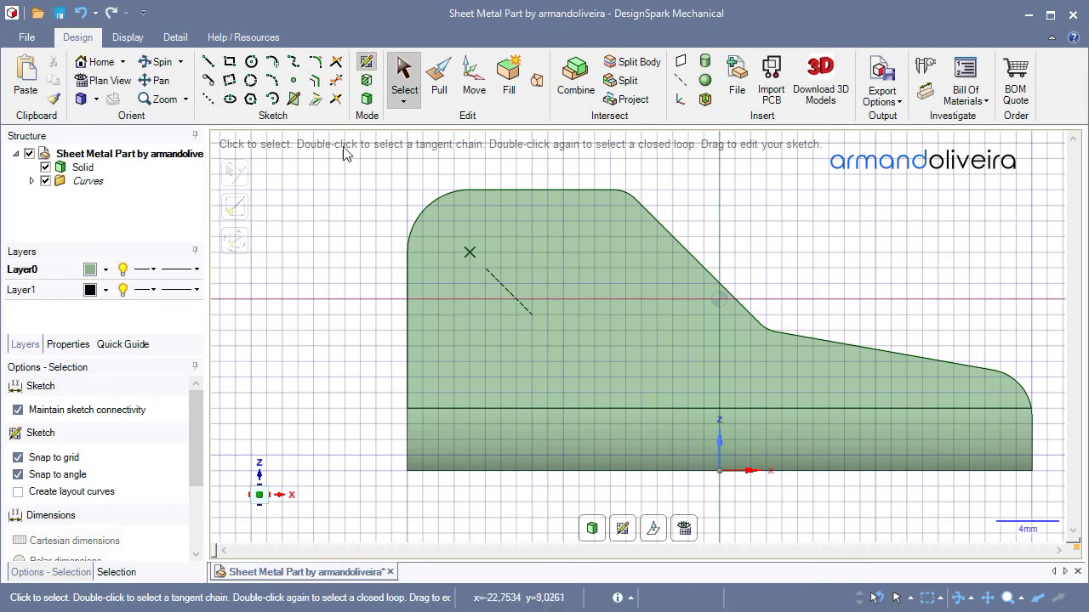
{"action": "left_click", "coordinate": [251, 61]}
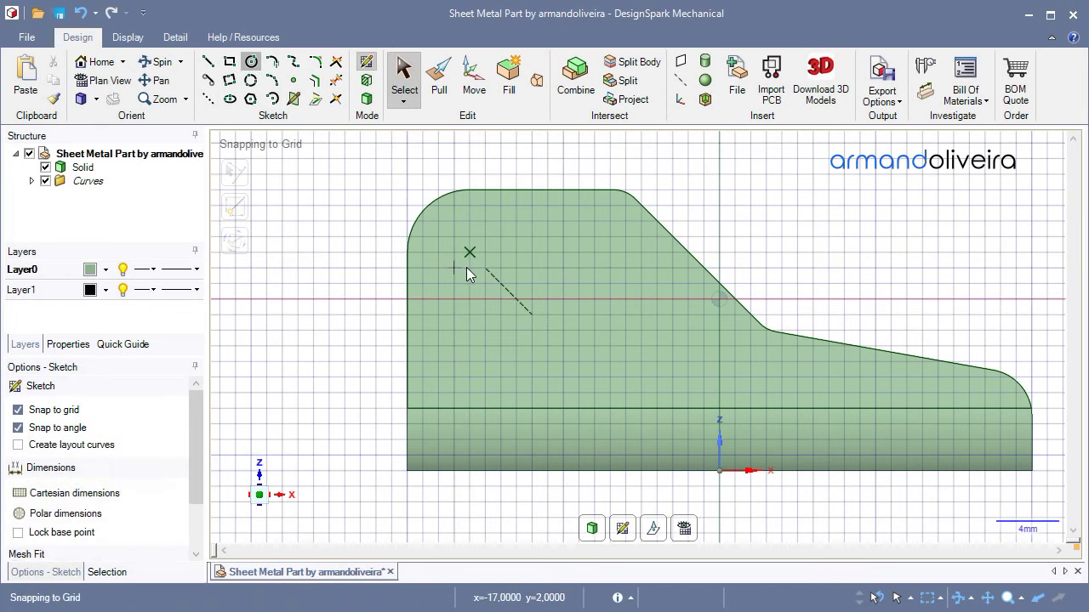
- Draw 2 mm circles centred on both ends of the construction line
{"action": "left_click", "coordinate": [484, 269]}
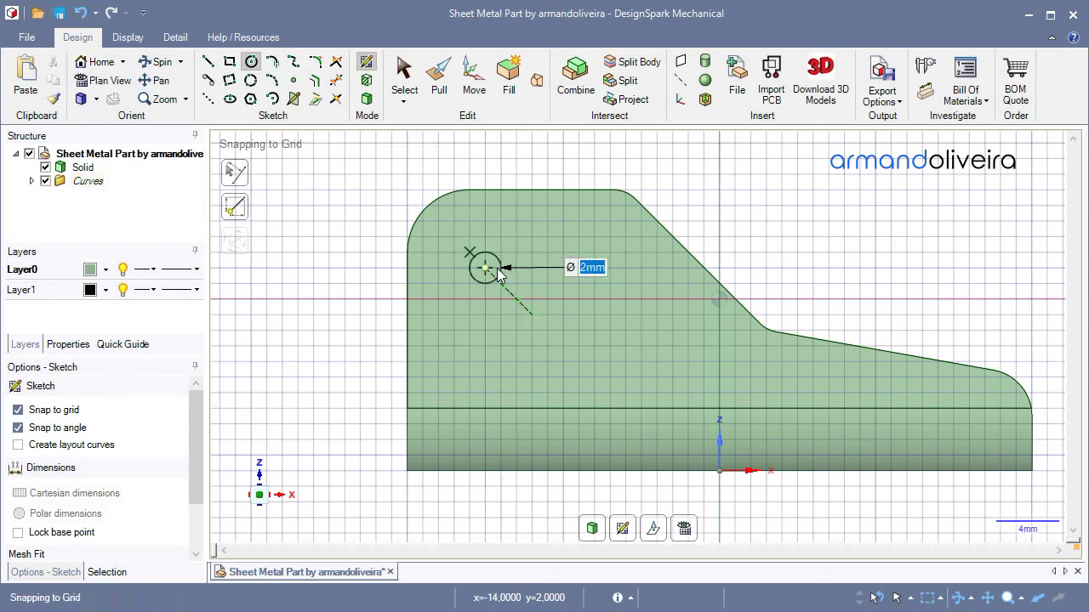
{"action": "left_click", "coordinate": [499, 274]}
{"action": "left_click", "coordinate": [532, 314]}
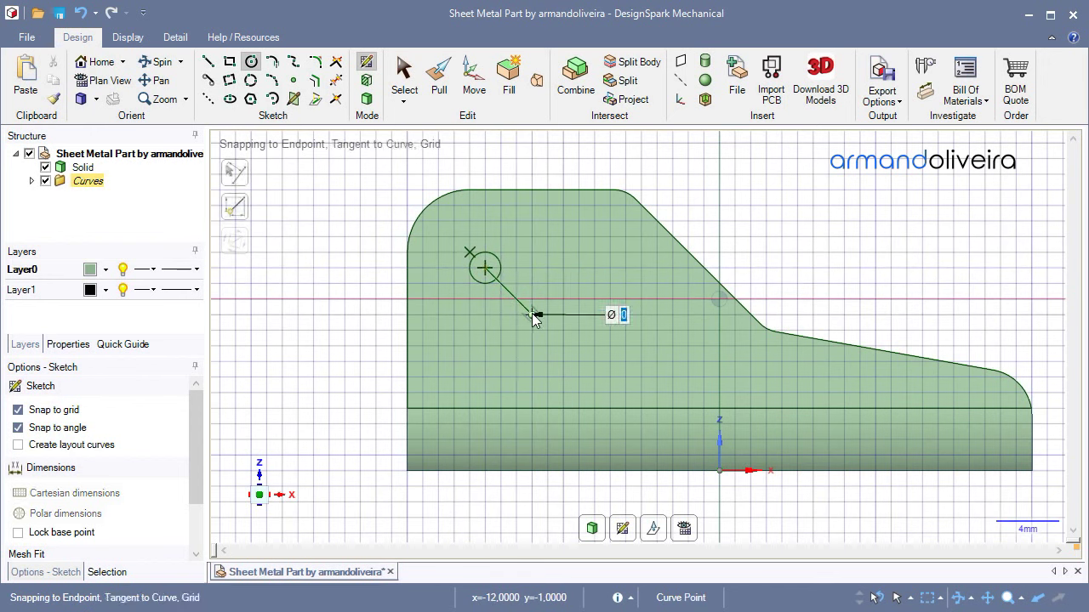
{"action": "left_click", "coordinate": [544, 314]}
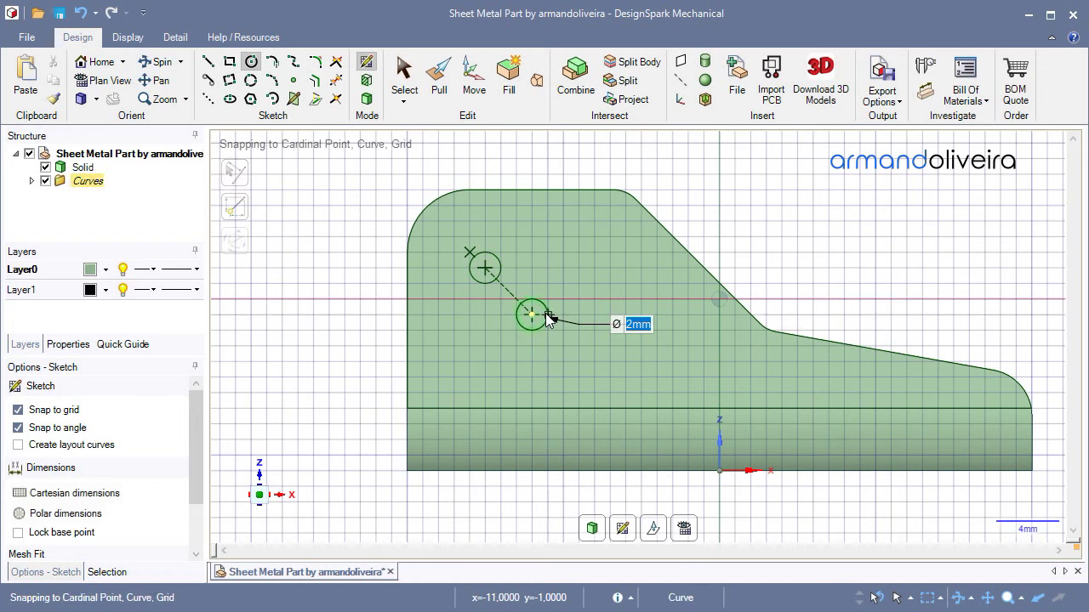
{"action": "key", "text": "Escape"}
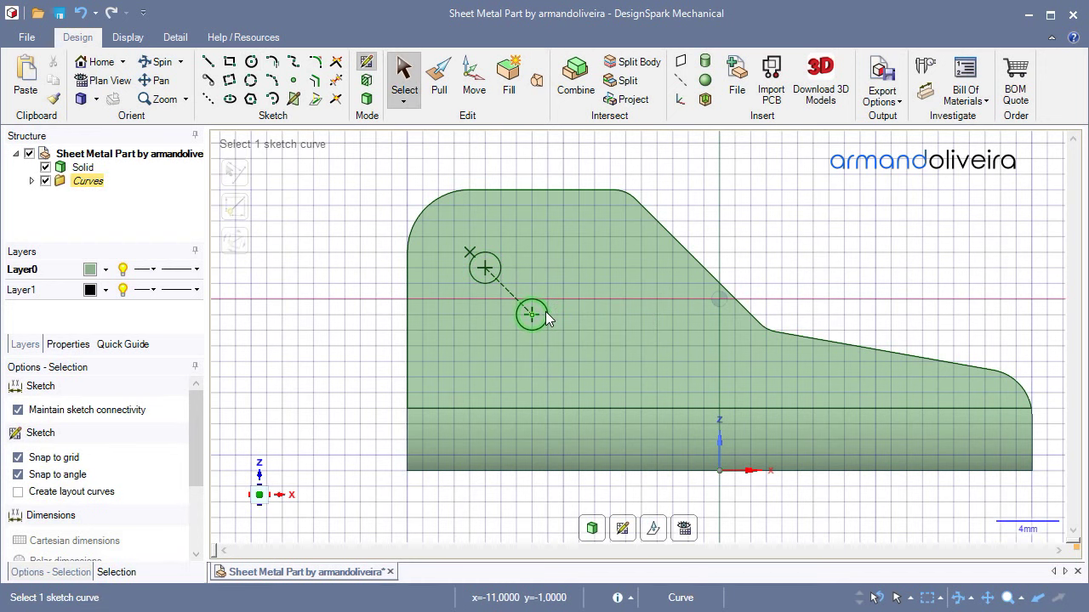
- Connect the circles with tangent lines on both sides and delete the dashed centreline
{"action": "left_click", "coordinate": [210, 80]}
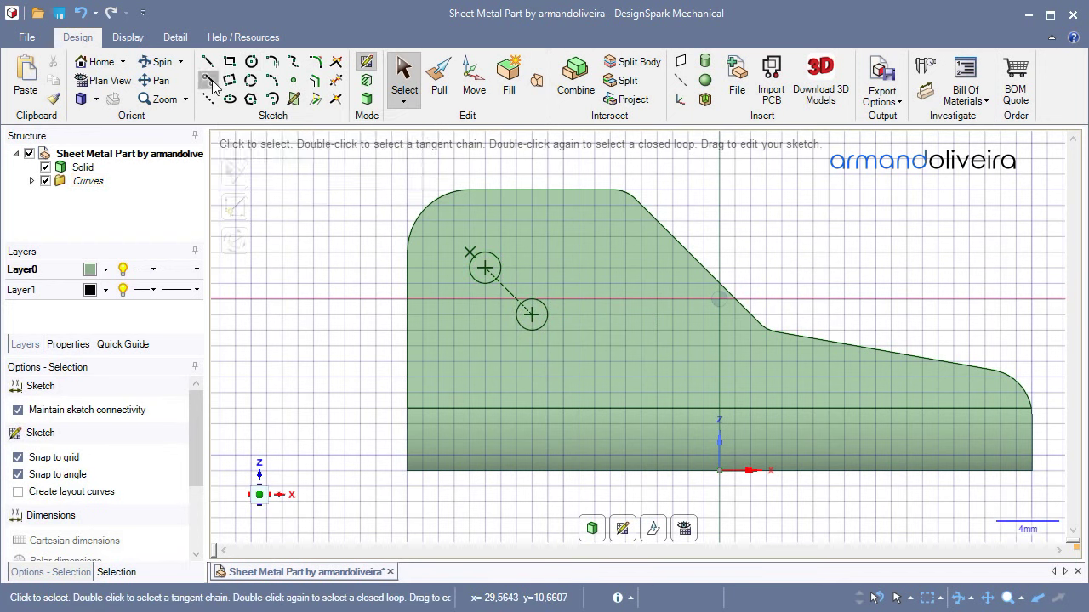
{"action": "left_click", "coordinate": [478, 284]}
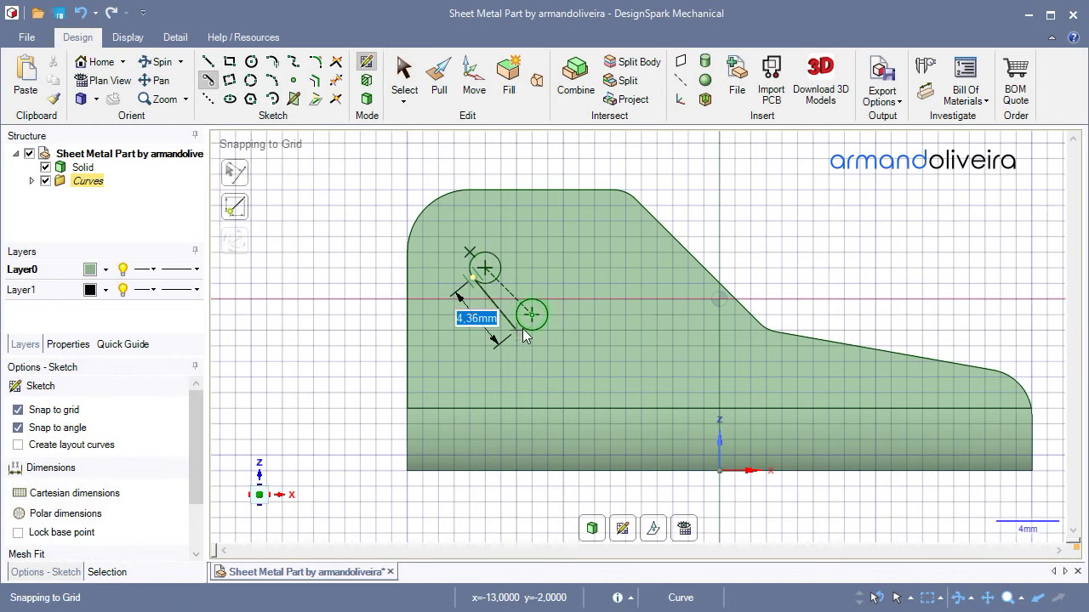
{"action": "left_click", "coordinate": [525, 328]}
{"action": "left_click", "coordinate": [549, 308]}
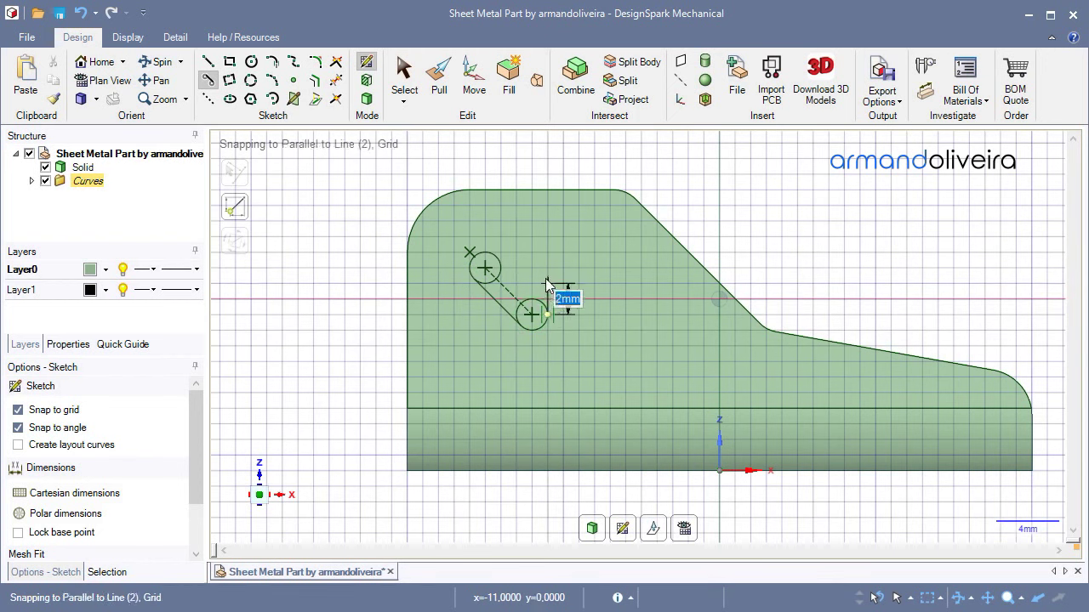
{"action": "left_click", "coordinate": [497, 267]}
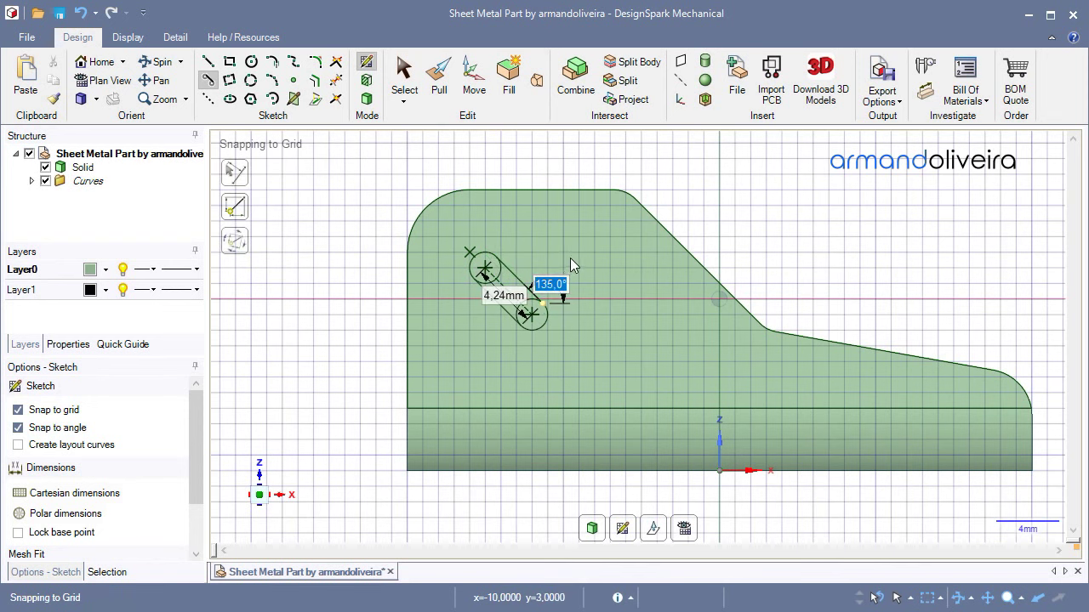
{"action": "key", "text": "Escape"}
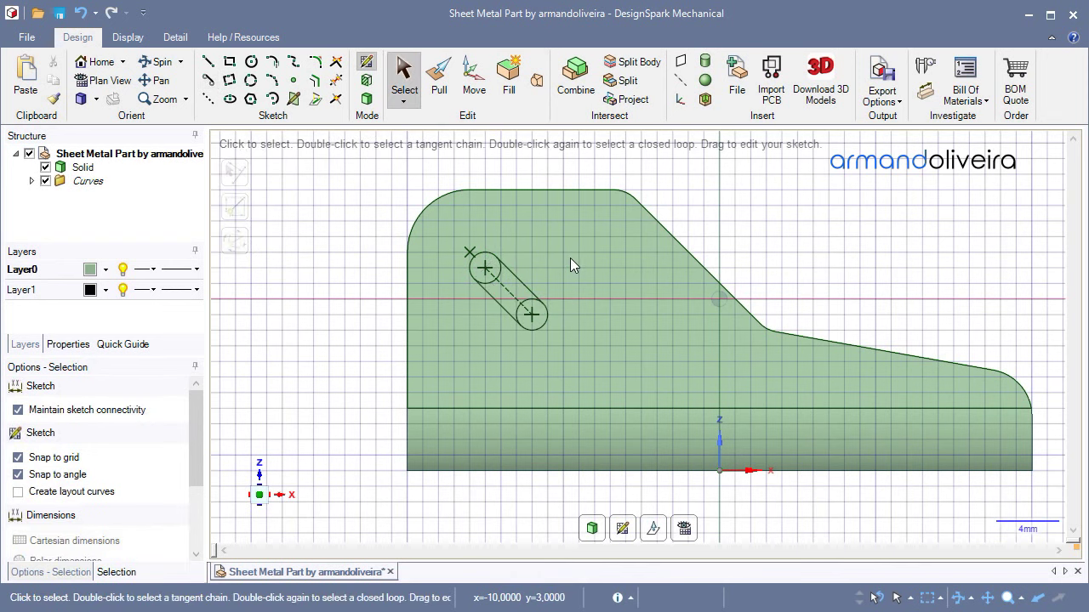
{"action": "left_click", "coordinate": [507, 292]}
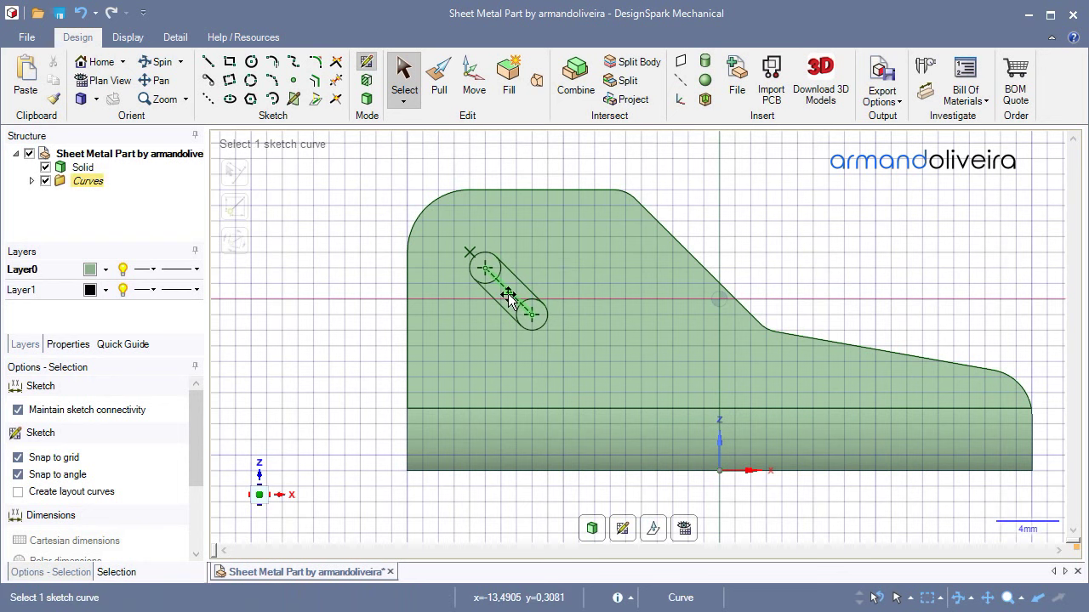
{"action": "key", "text": "Delete"}
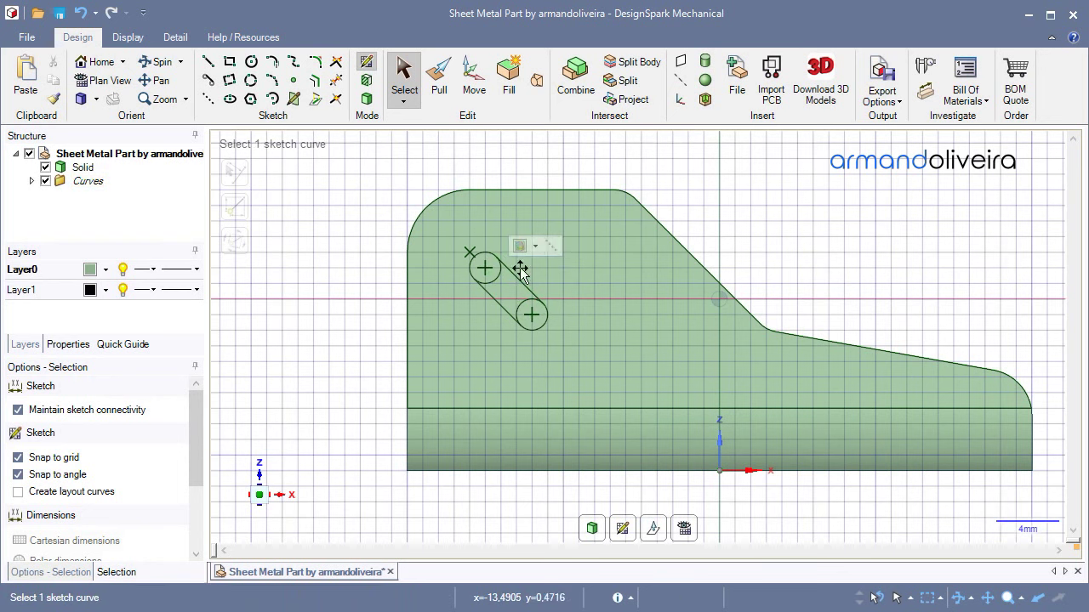
{"action": "left_click", "coordinate": [333, 82]}
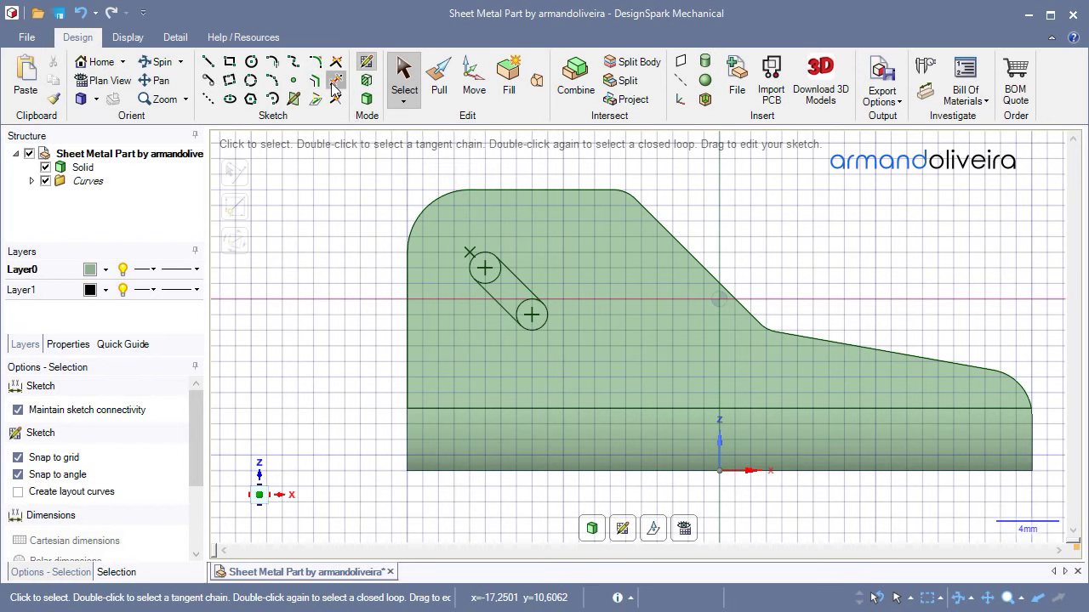
- Zoom in and trim the inner arcs from the upper and lower circles
{"action": "scroll", "coordinate": [507, 283], "scroll_direction": "up", "scroll_amount": 1}
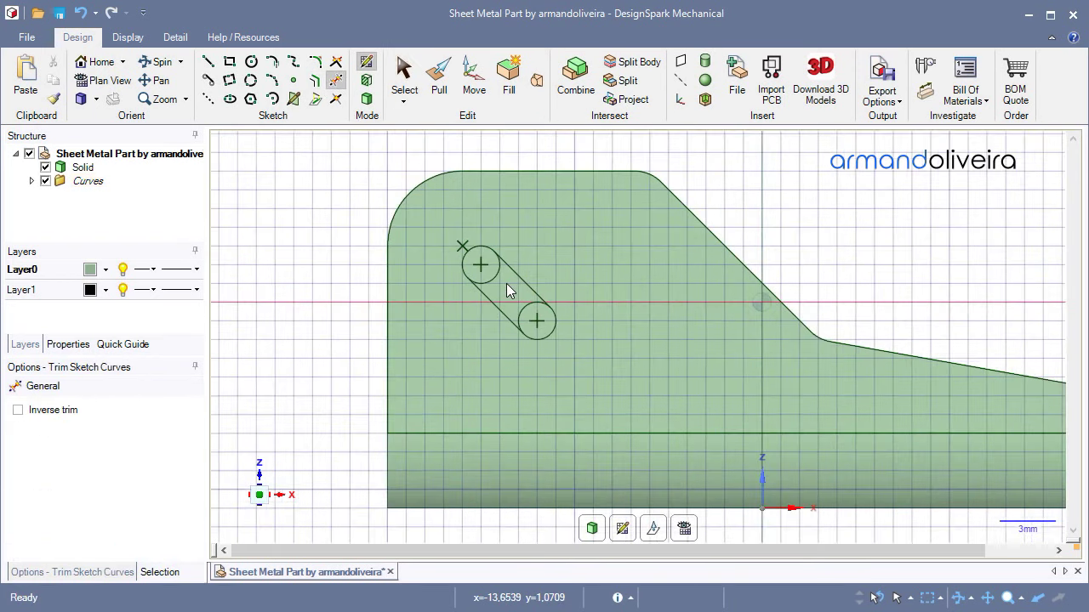
{"action": "scroll", "coordinate": [506, 283], "scroll_direction": "up", "scroll_amount": 1}
{"action": "scroll", "coordinate": [507, 283], "scroll_direction": "up", "scroll_amount": 1}
{"action": "scroll", "coordinate": [506, 283], "scroll_direction": "up", "scroll_amount": 1}
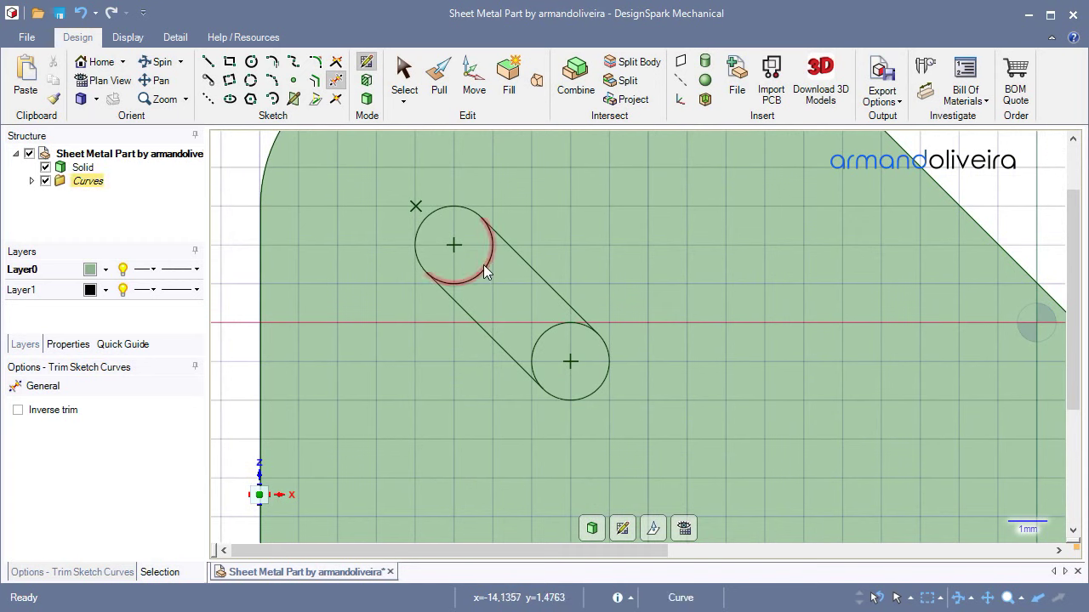
{"action": "left_click", "coordinate": [483, 264]}
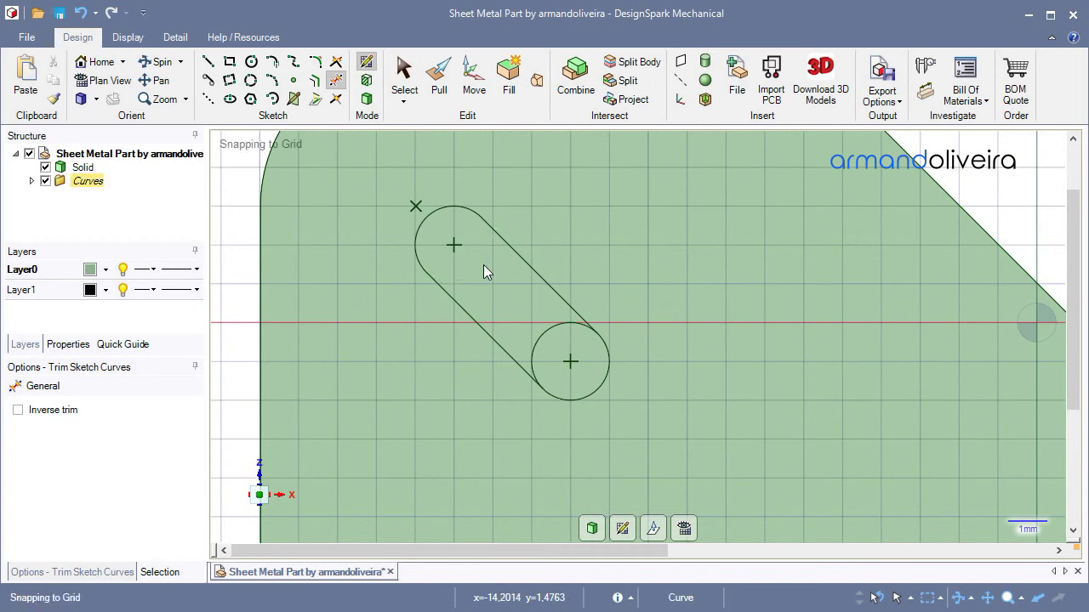
{"action": "left_click", "coordinate": [545, 333]}
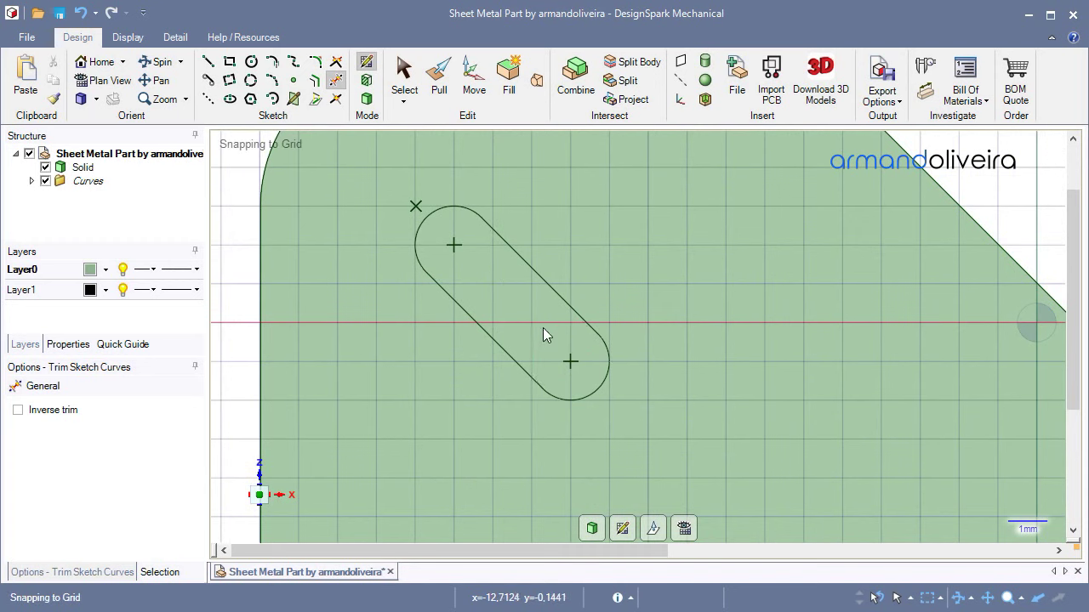
- Pull the slot face Up To the opposite side face, cutting the 45° slot through the block
{"action": "left_click", "coordinate": [447, 100]}
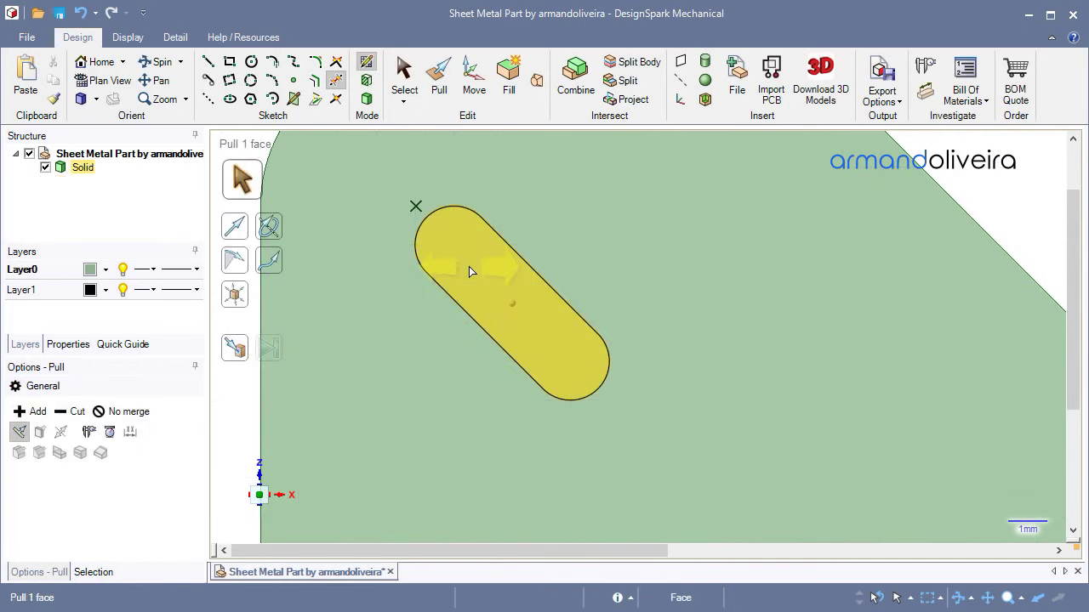
{"action": "left_click", "coordinate": [469, 266]}
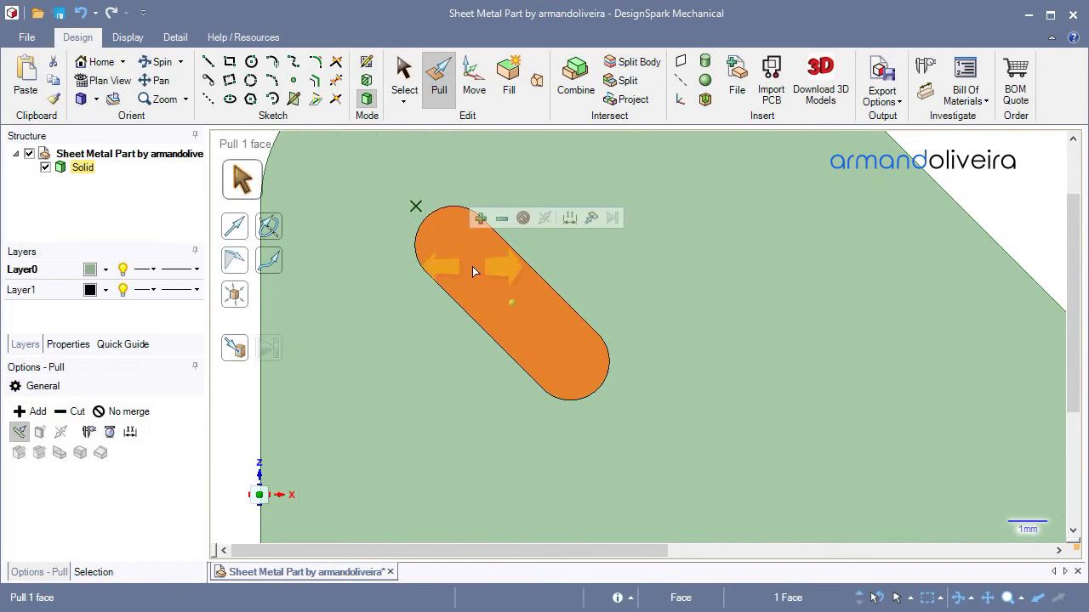
{"action": "key", "text": "h"}
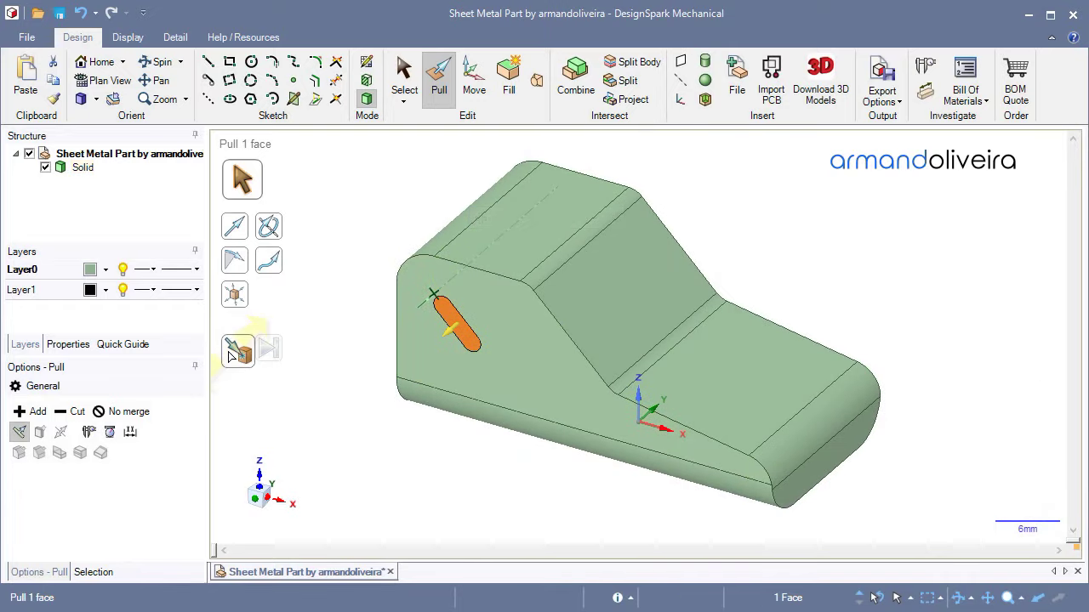
{"action": "left_click", "coordinate": [234, 347]}
{"action": "mouse_move", "coordinate": [839, 233]}
{"action": "middle_mouse_down"}
{"action": "mouse_move", "coordinate": [808, 266]}
{"action": "mouse_move", "coordinate": [723, 255]}
{"action": "middle_mouse_up"}
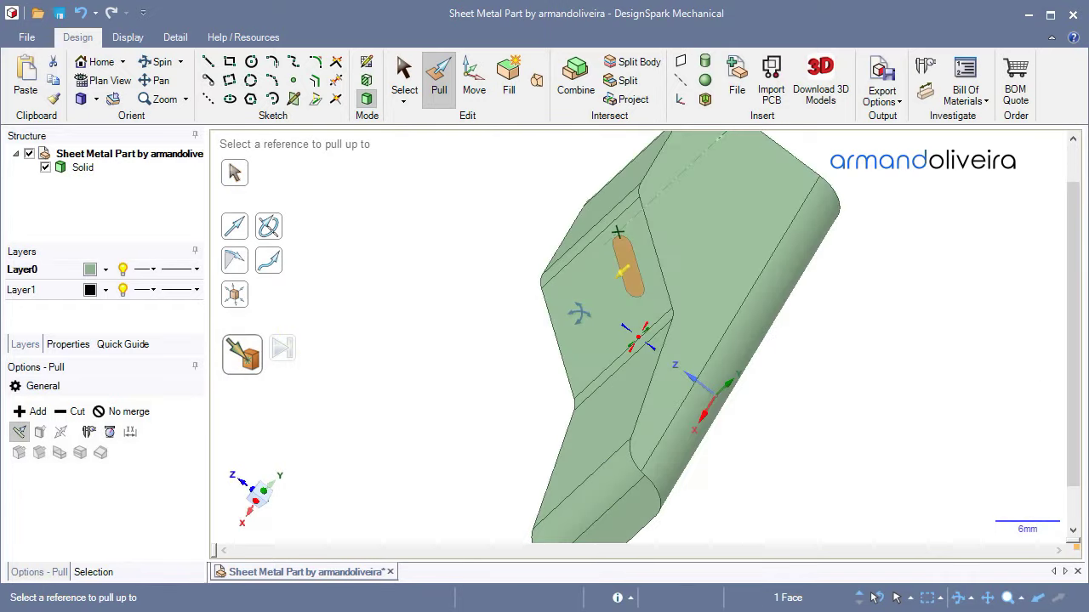
{"action": "left_click", "coordinate": [705, 239]}
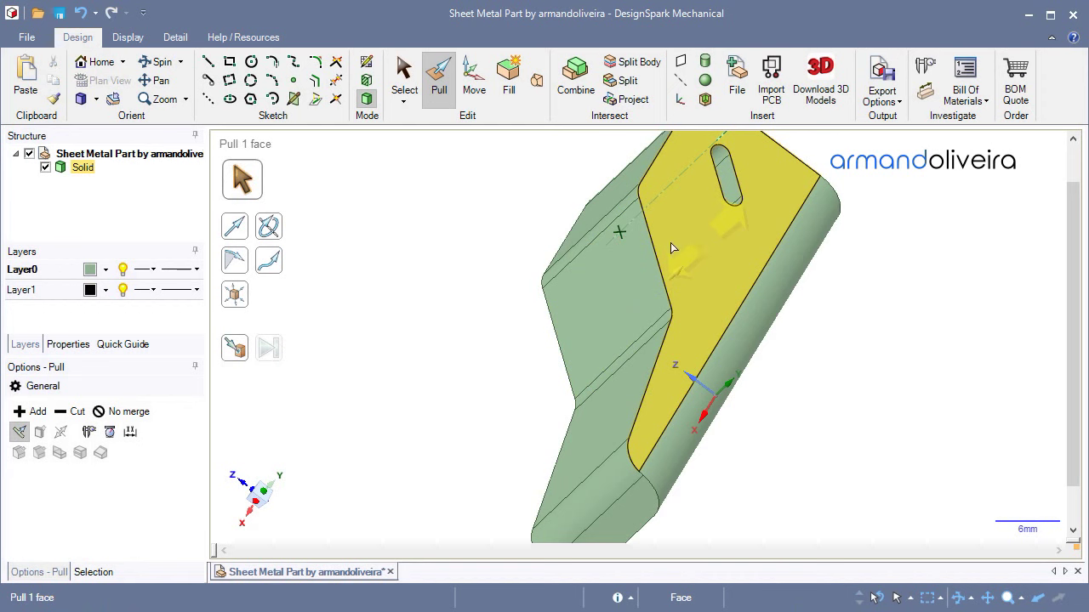
{"action": "middle_click_drag", "start_coordinate": [420, 291], "coordinate": [531, 297]}
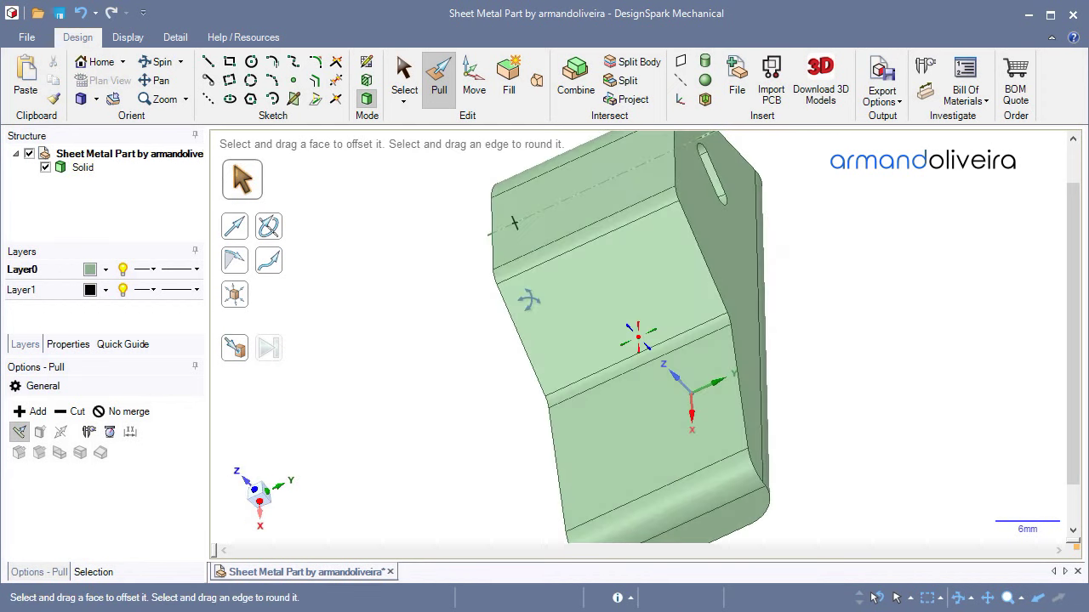
{"action": "left_click", "coordinate": [530, 297]}
{"action": "key", "text": "h"}
{"action": "key", "text": "Escape"}
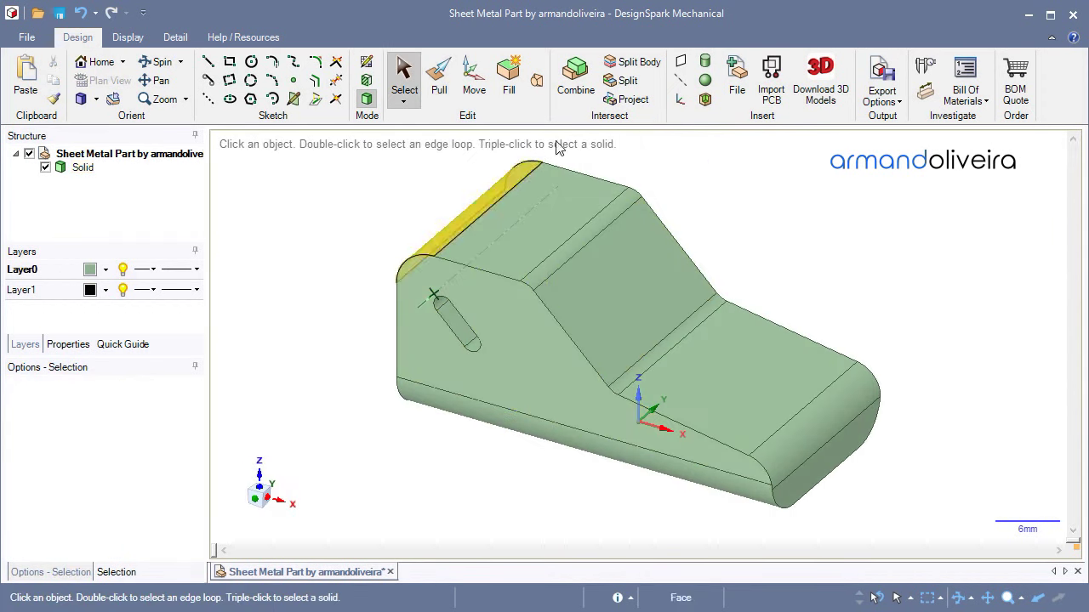
- Shell the solid to 1 mm walls, removing the top, front end, slanted and back top faces
{"action": "left_click", "coordinate": [705, 100]}
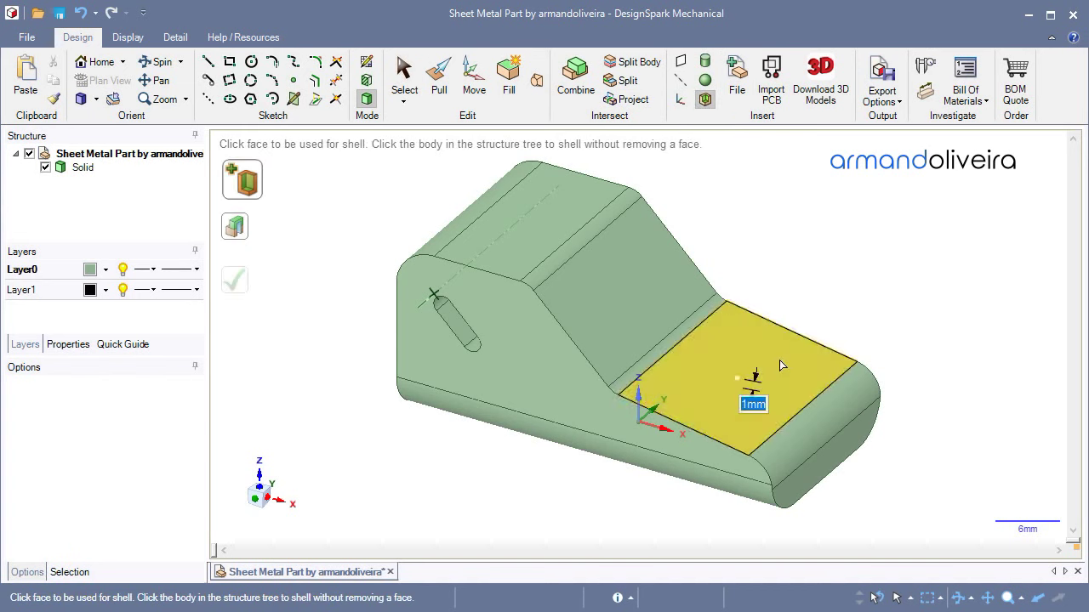
{"action": "left_click", "coordinate": [761, 376]}
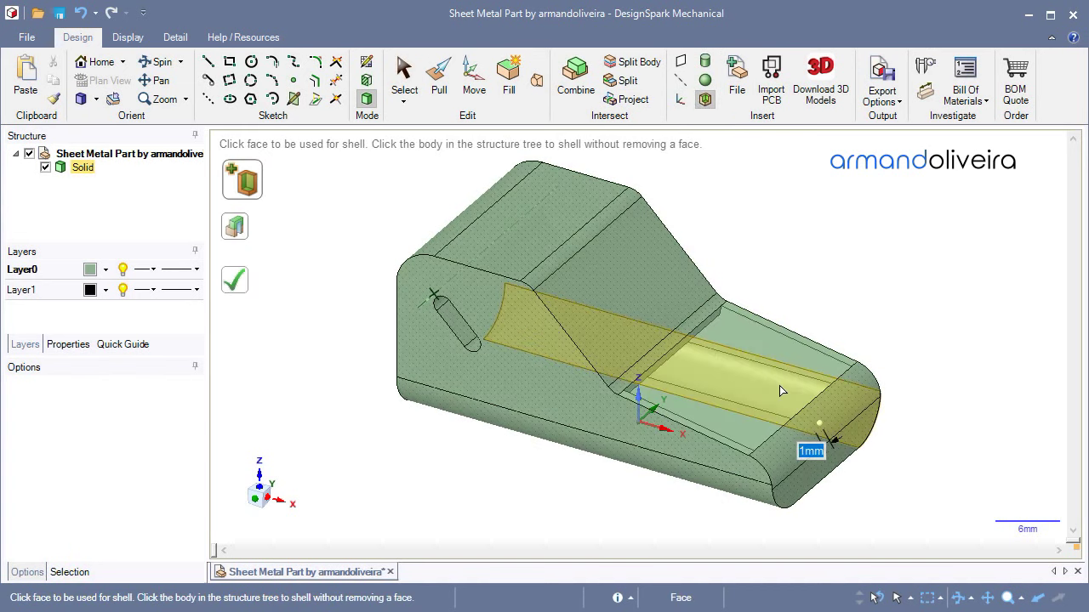
{"action": "left_click", "coordinate": [825, 412], "text": "ctrl"}
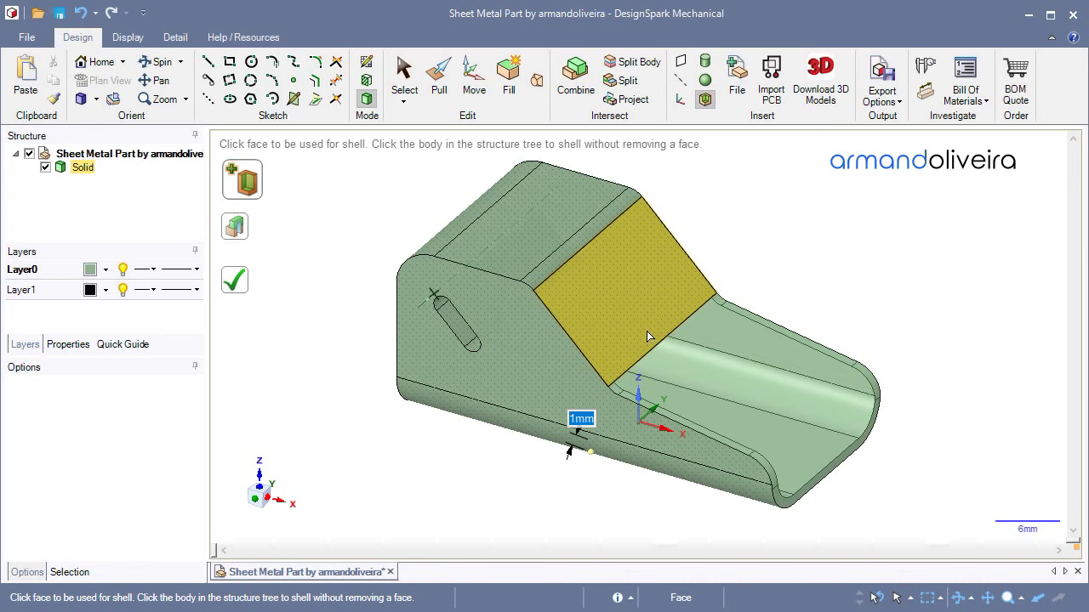
{"action": "left_click", "coordinate": [587, 265]}
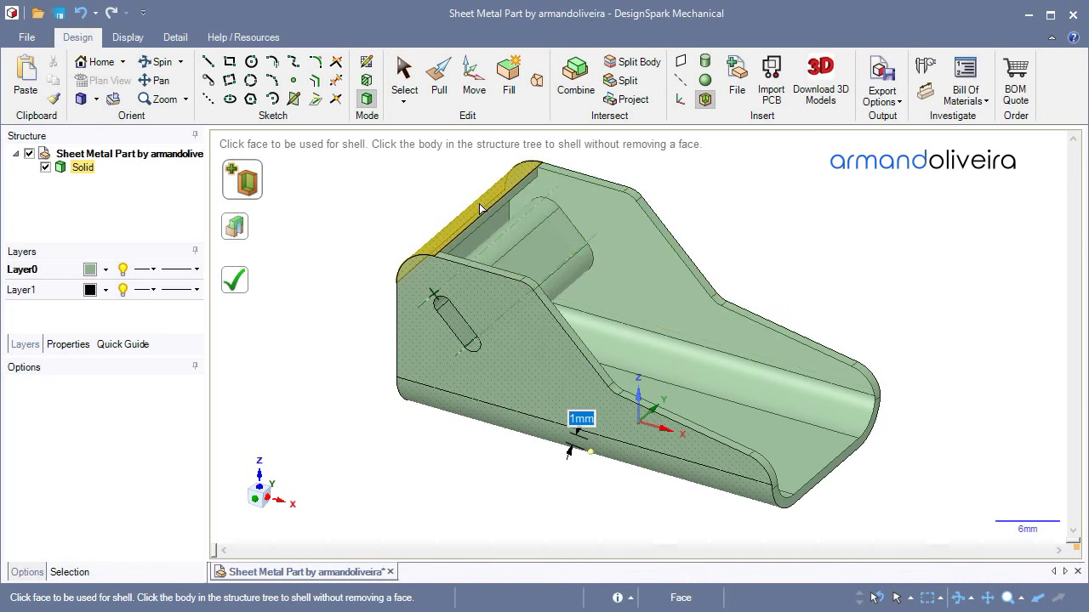
{"action": "left_click", "coordinate": [481, 208]}
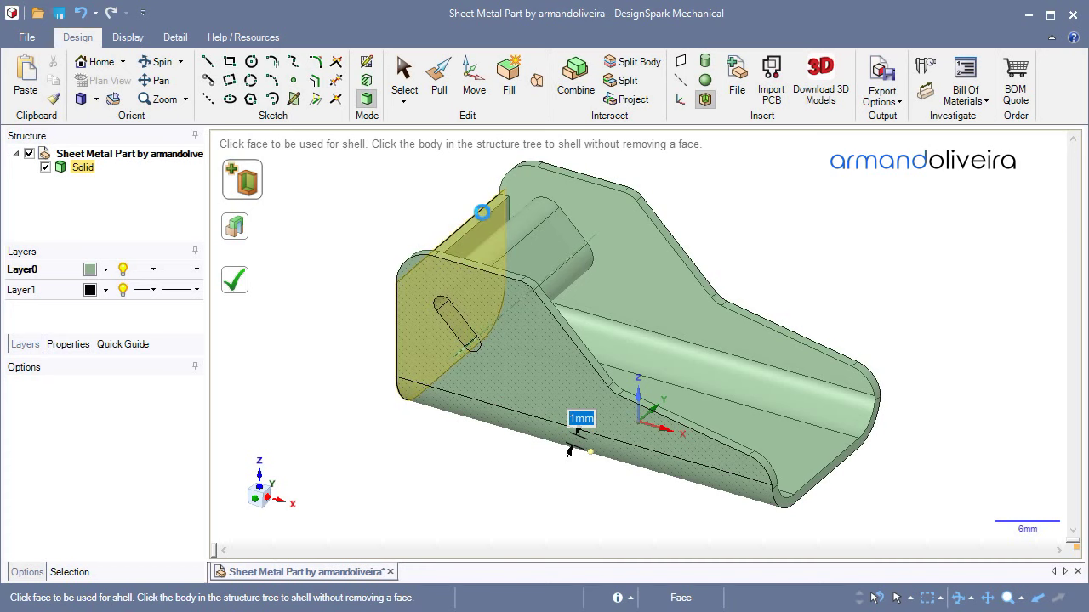
{"action": "left_click", "coordinate": [510, 243]}
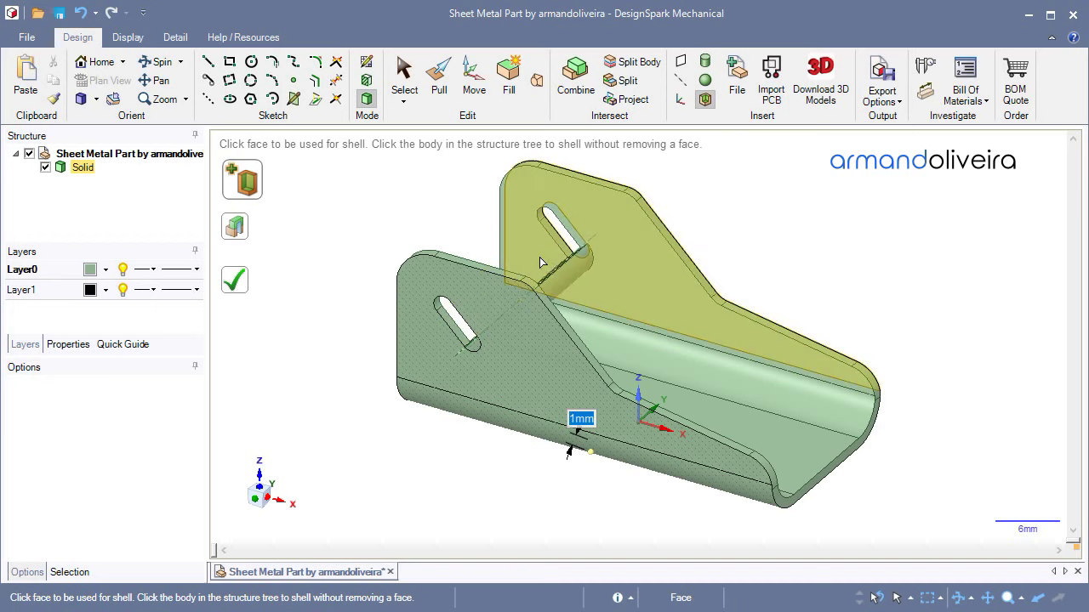
{"action": "key", "text": "Escape"}
{"action": "middle_click_drag", "start_coordinate": [876, 265], "coordinate": [569, 212]}
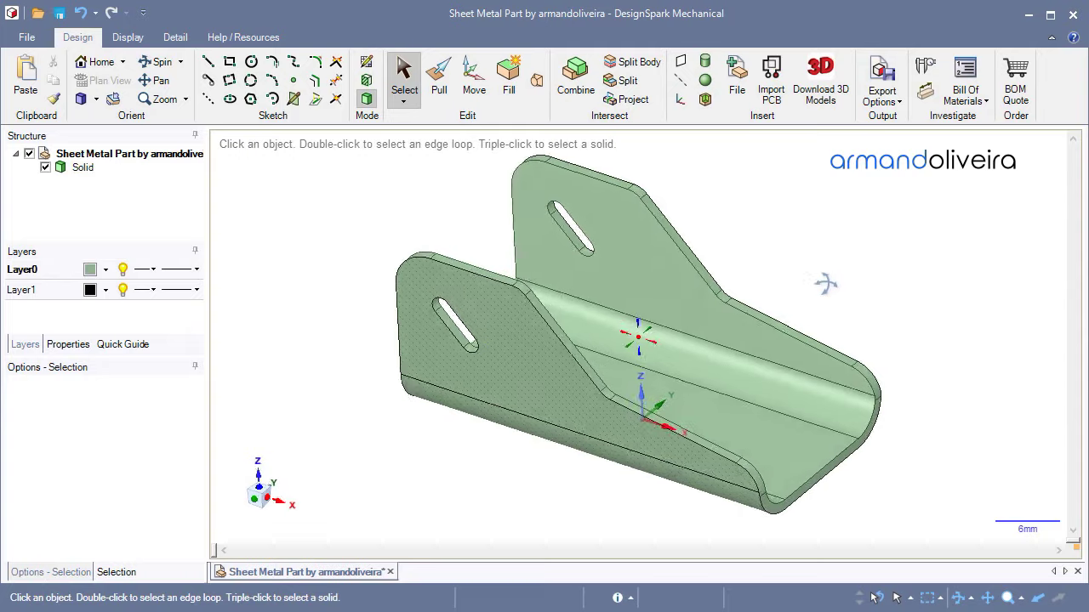
- Orbit the view into the channel until the bracket's U profile is seen end-on
{"action": "mouse_move", "coordinate": [569, 212]}
{"action": "middle_mouse_down"}
{"action": "mouse_move", "coordinate": [857, 296]}
{"action": "mouse_move", "coordinate": [870, 175]}
{"action": "mouse_move", "coordinate": [882, 233]}
{"action": "middle_mouse_up"}
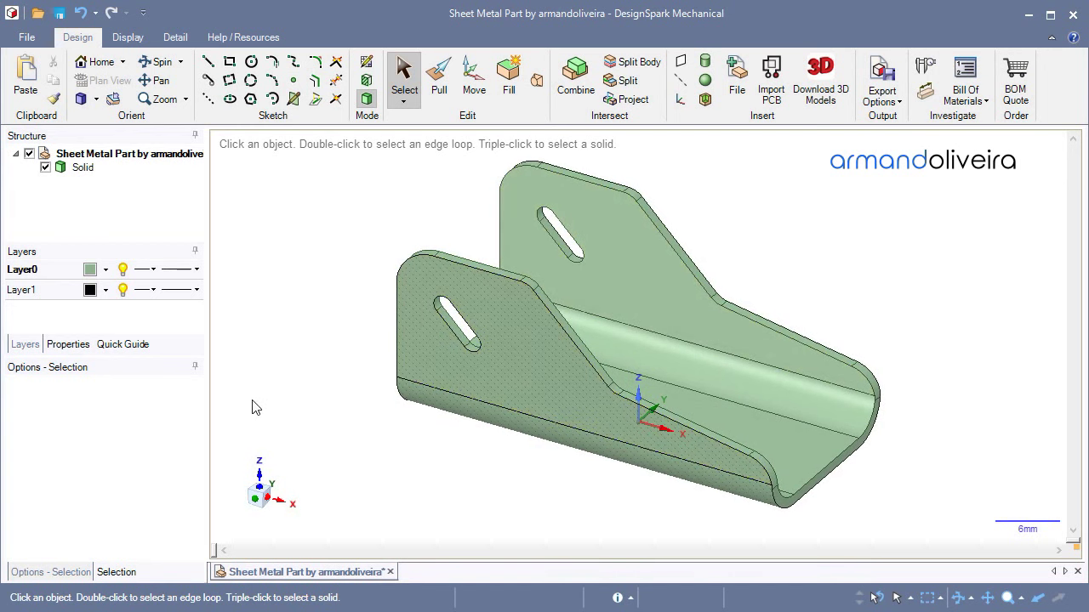
{"action": "mouse_move", "coordinate": [275, 393]}
{"action": "middle_mouse_down"}
{"action": "mouse_move", "coordinate": [566, 487]}
{"action": "mouse_move", "coordinate": [510, 443]}
{"action": "middle_mouse_up"}
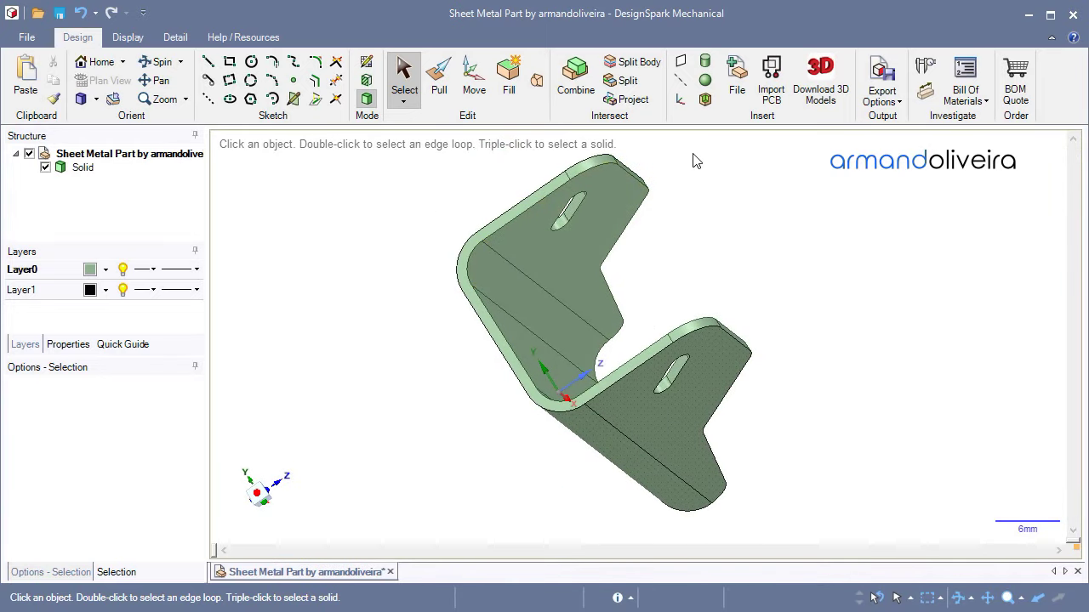
- Create a plane through the two parallel inner edges of the bracket's flanges
{"action": "left_click", "coordinate": [508, 264]}
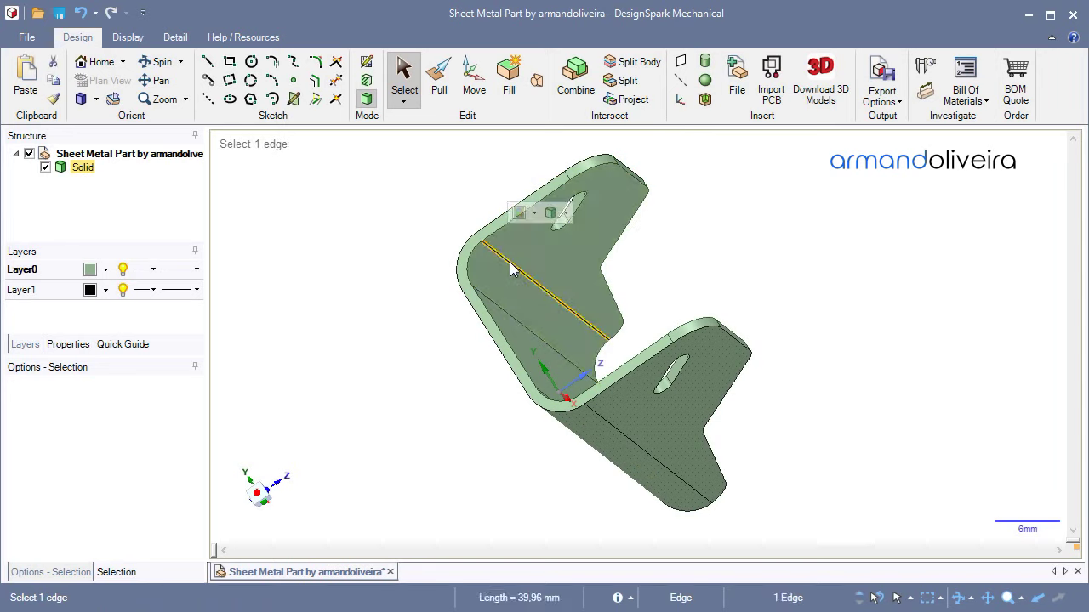
{"action": "left_click", "coordinate": [622, 438], "text": "ctrl"}
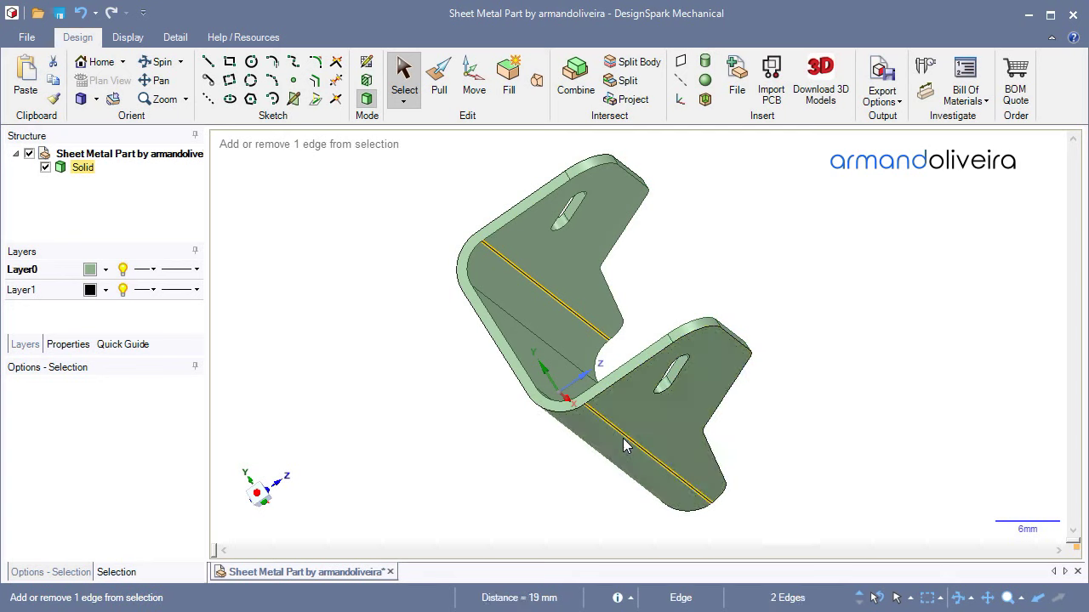
{"action": "left_click", "coordinate": [682, 63]}
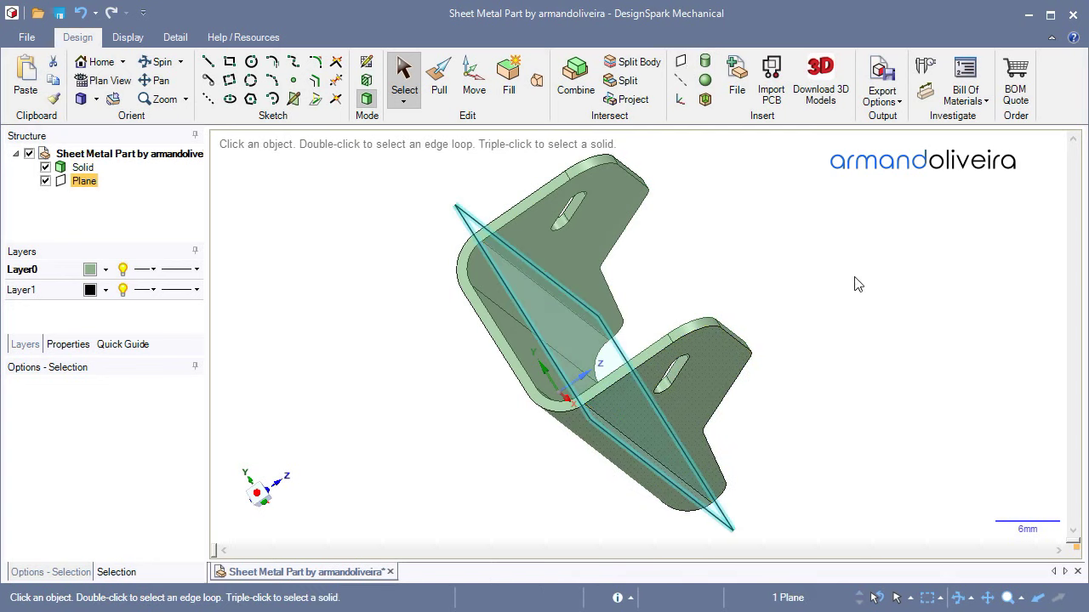
- Split the bracket with that plane into Solid, Solid1 and Solid2, and hide the plane
{"action": "left_click", "coordinate": [631, 62]}
{"action": "left_click", "coordinate": [630, 175]}
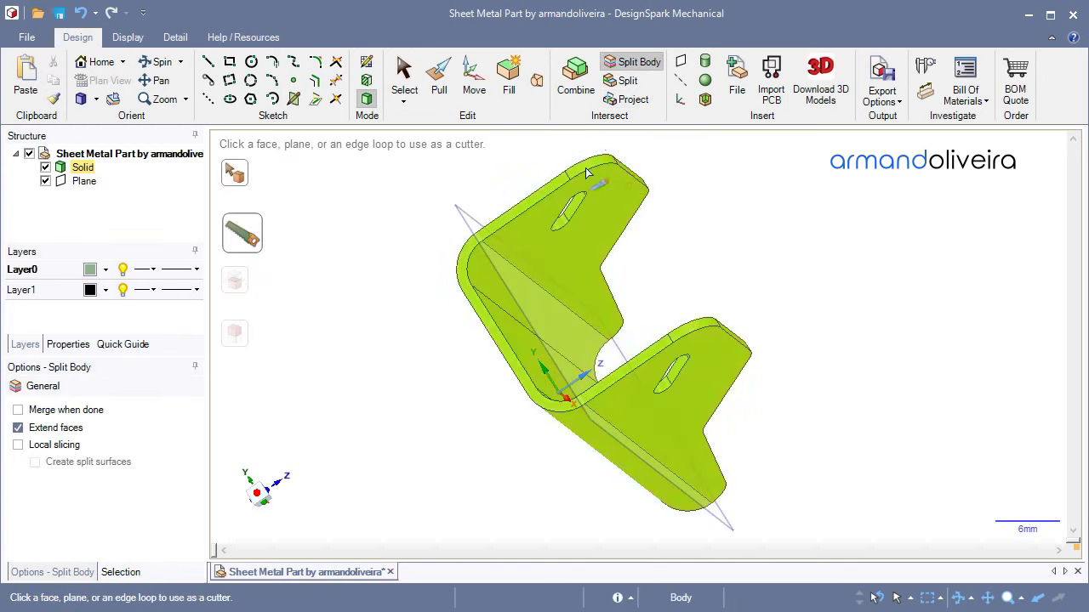
{"action": "left_click", "coordinate": [462, 216]}
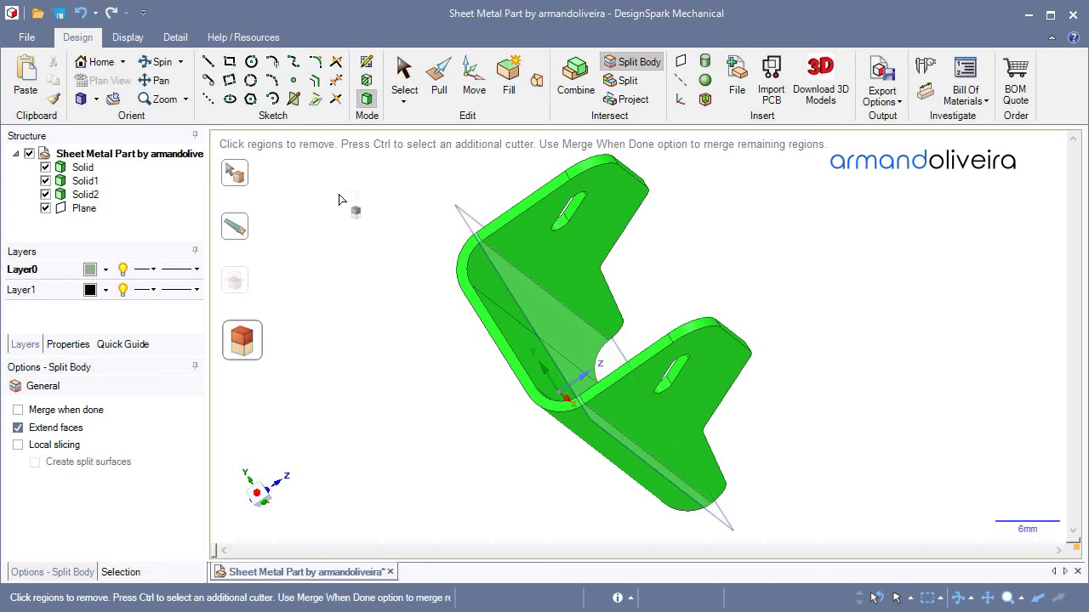
{"action": "left_click", "coordinate": [45, 209]}
{"action": "mouse_move", "coordinate": [343, 345]}
{"action": "middle_mouse_down"}
{"action": "mouse_move", "coordinate": [379, 420]}
{"action": "mouse_move", "coordinate": [316, 396]}
{"action": "middle_mouse_up"}
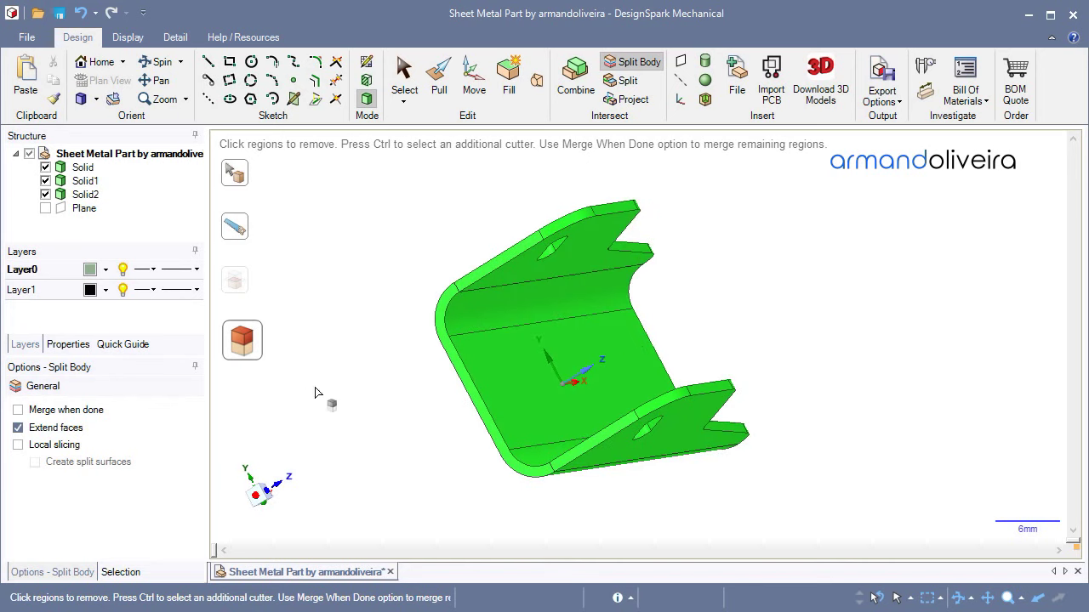
{"action": "left_click", "coordinate": [404, 76]}
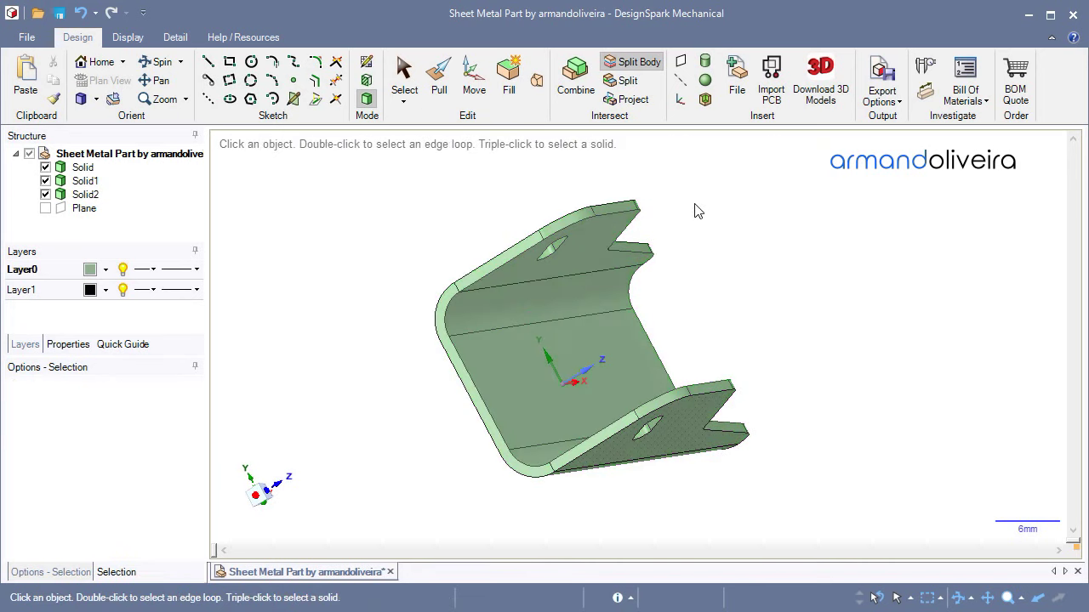
{"action": "mouse_move", "coordinate": [785, 329]}
{"action": "middle_mouse_down"}
{"action": "mouse_move", "coordinate": [798, 308]}
{"action": "mouse_move", "coordinate": [719, 230]}
{"action": "mouse_move", "coordinate": [821, 341]}
{"action": "mouse_move", "coordinate": [824, 315]}
{"action": "middle_mouse_up"}
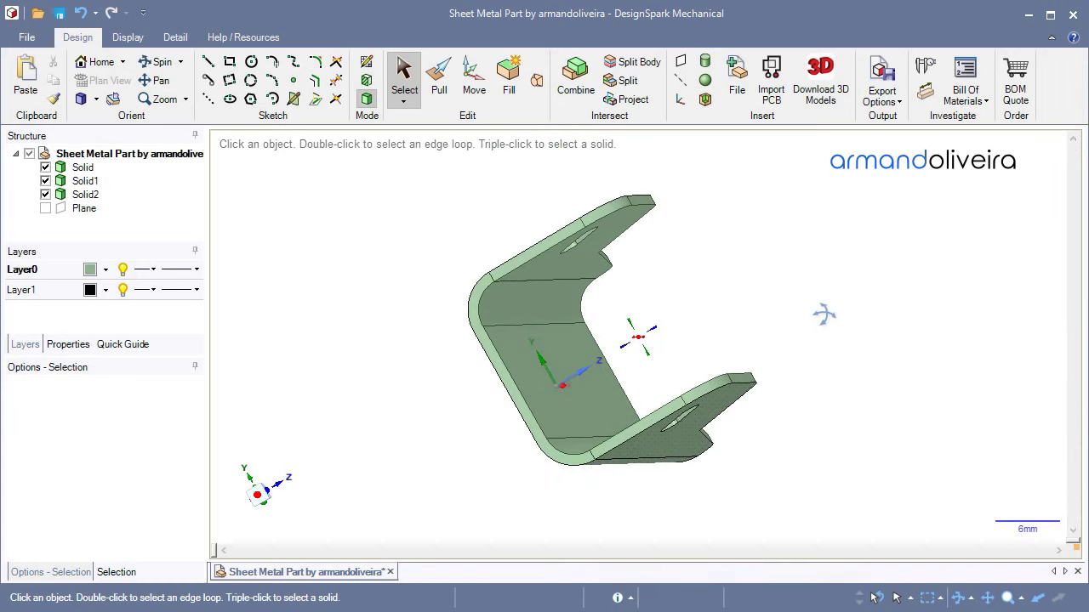
- Add two planes, one on the bottom bend edge and one on the lower front edge
{"action": "key", "text": "h"}
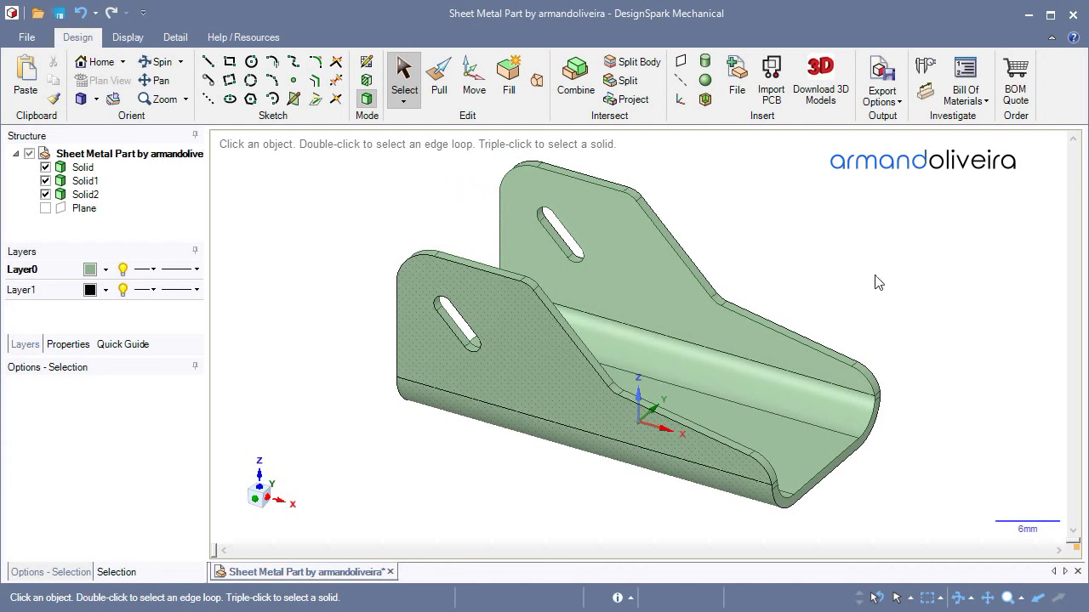
{"action": "mouse_move", "coordinate": [877, 282]}
{"action": "middle_mouse_down"}
{"action": "mouse_move", "coordinate": [806, 287]}
{"action": "mouse_move", "coordinate": [772, 262]}
{"action": "middle_mouse_up"}
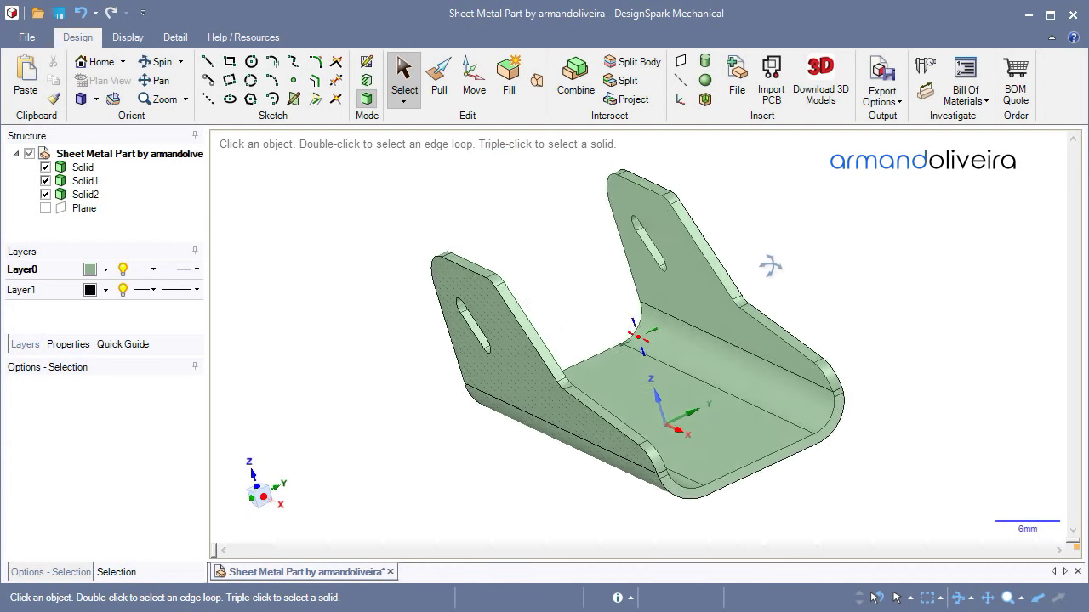
{"action": "left_click", "coordinate": [680, 61]}
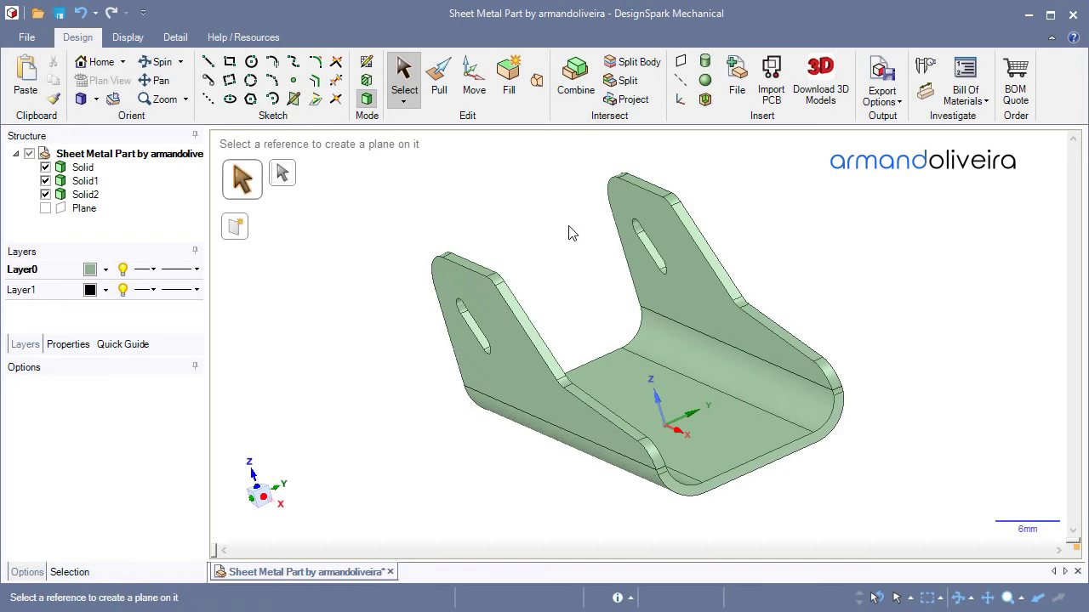
{"action": "left_click", "coordinate": [632, 353]}
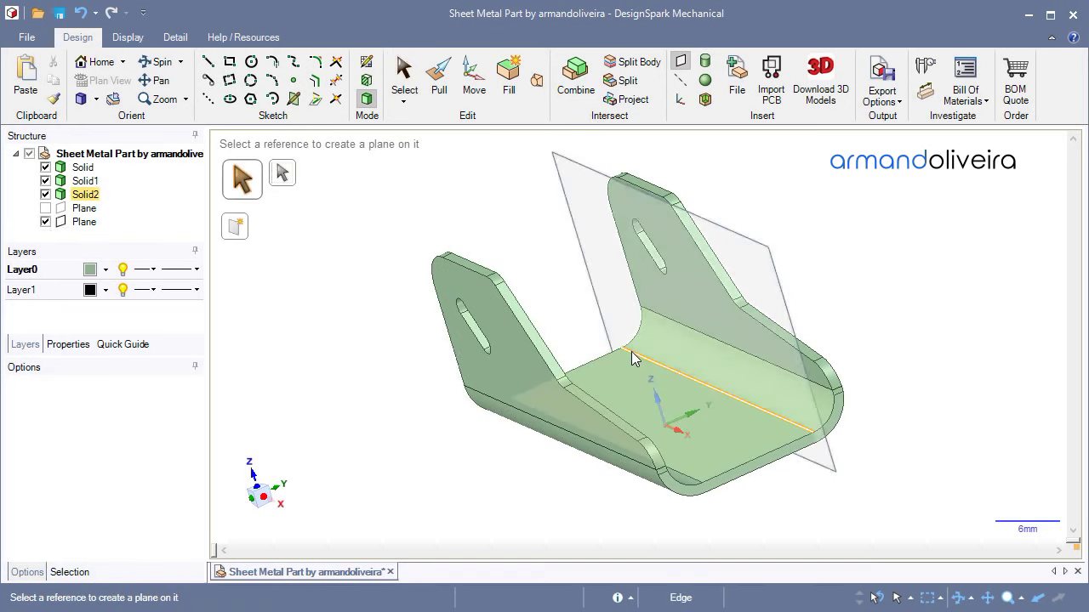
{"action": "left_click", "coordinate": [690, 479]}
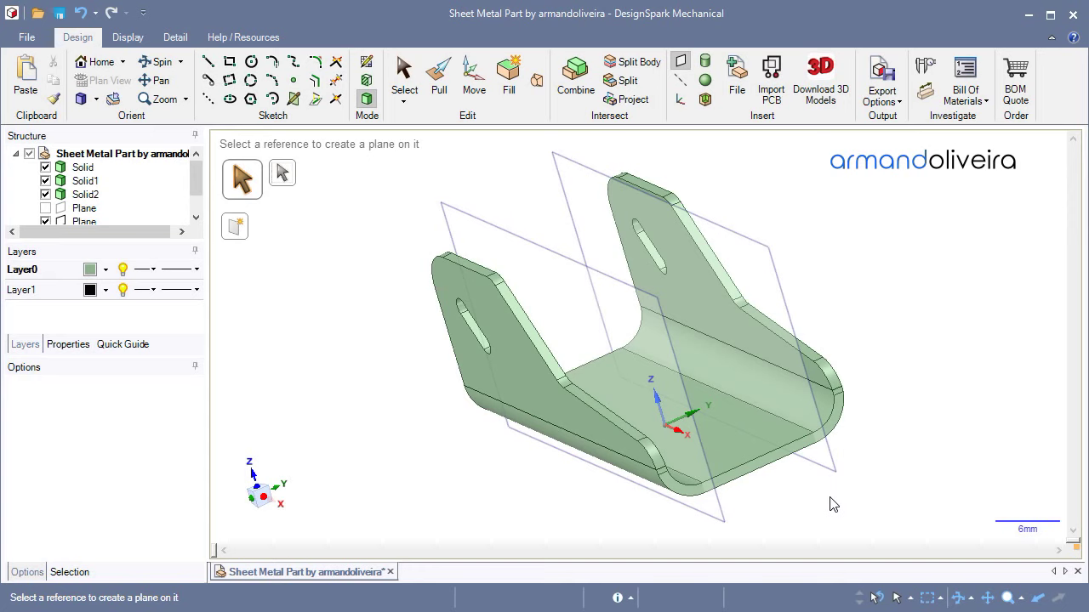
{"action": "key", "text": "h"}
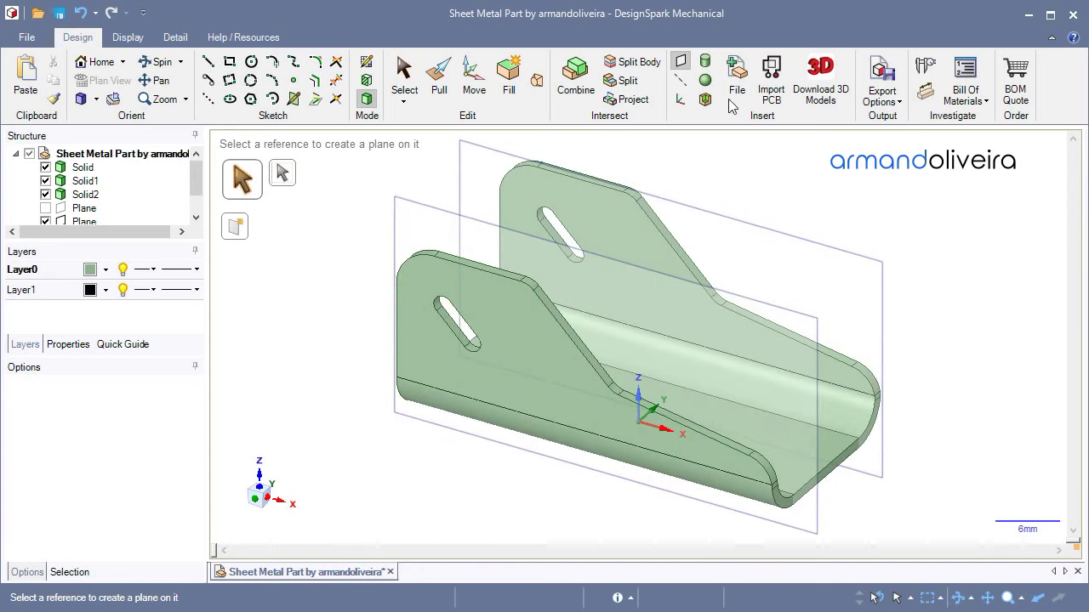
- Split the bent body with the front and rear planes, creating Solid21 and Solid211
{"action": "left_click", "coordinate": [630, 62]}
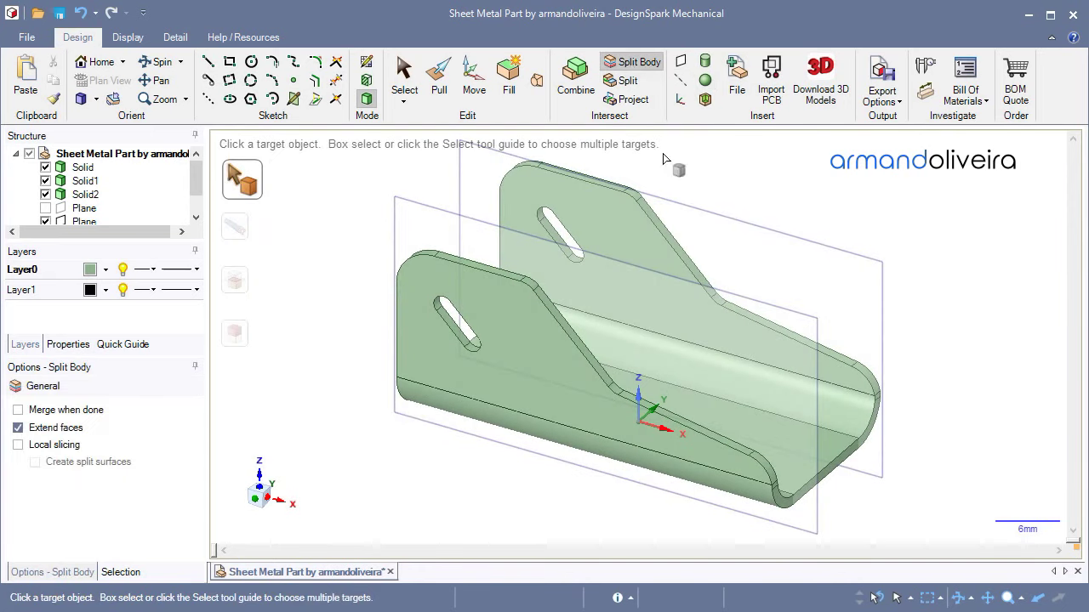
{"action": "left_click", "coordinate": [827, 471]}
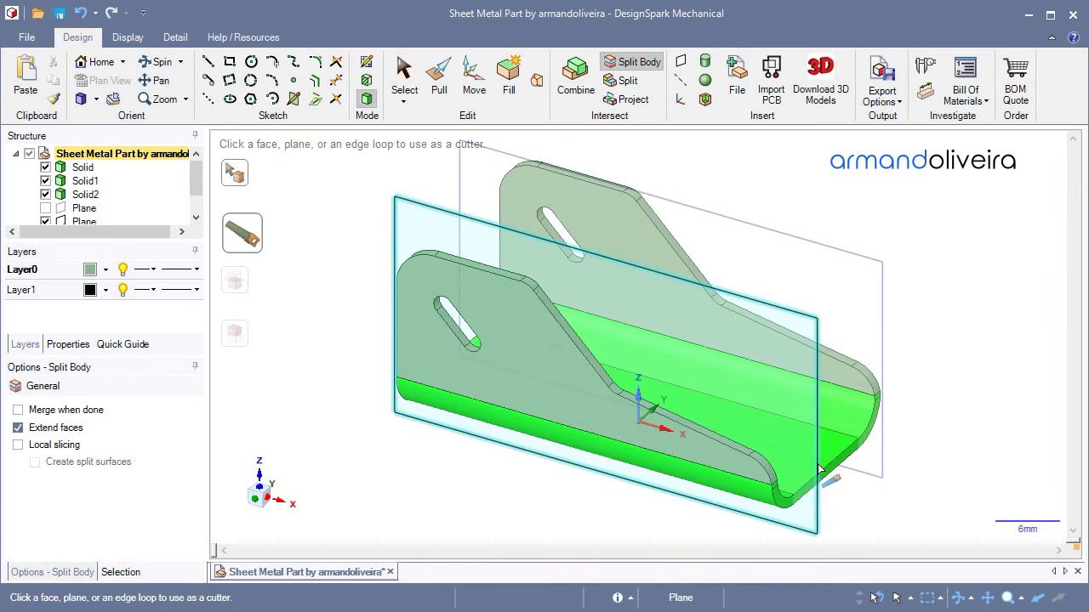
{"action": "left_click", "coordinate": [820, 468]}
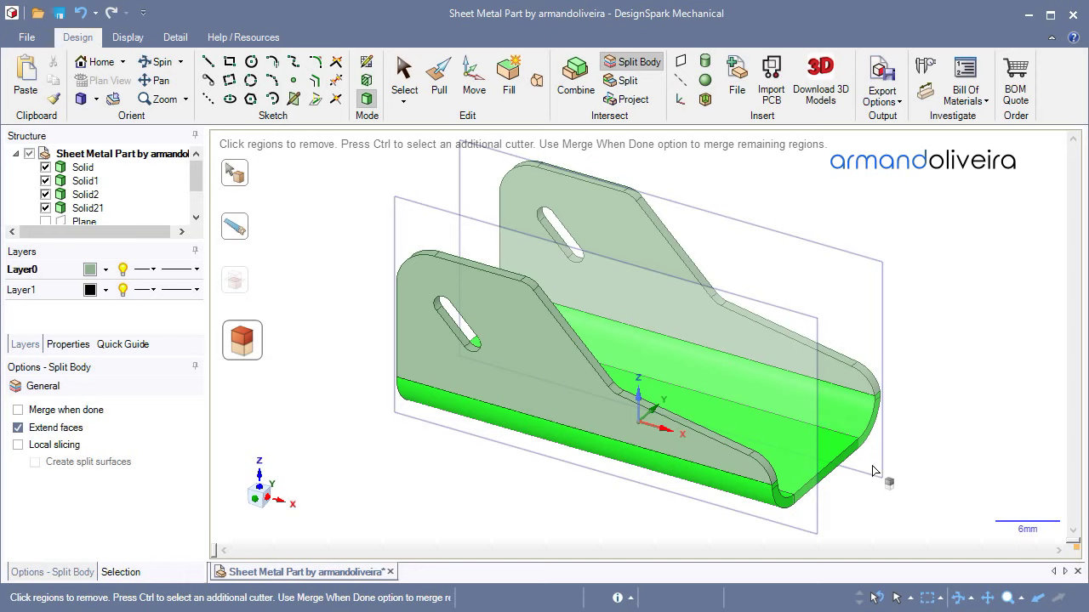
{"action": "left_click", "coordinate": [245, 226]}
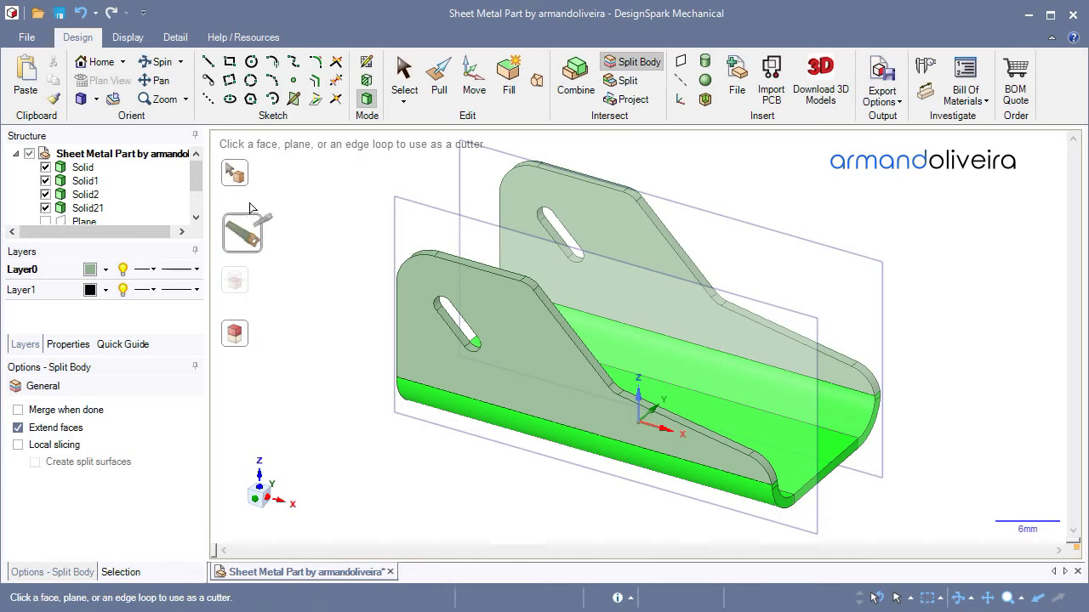
{"action": "left_click", "coordinate": [507, 155]}
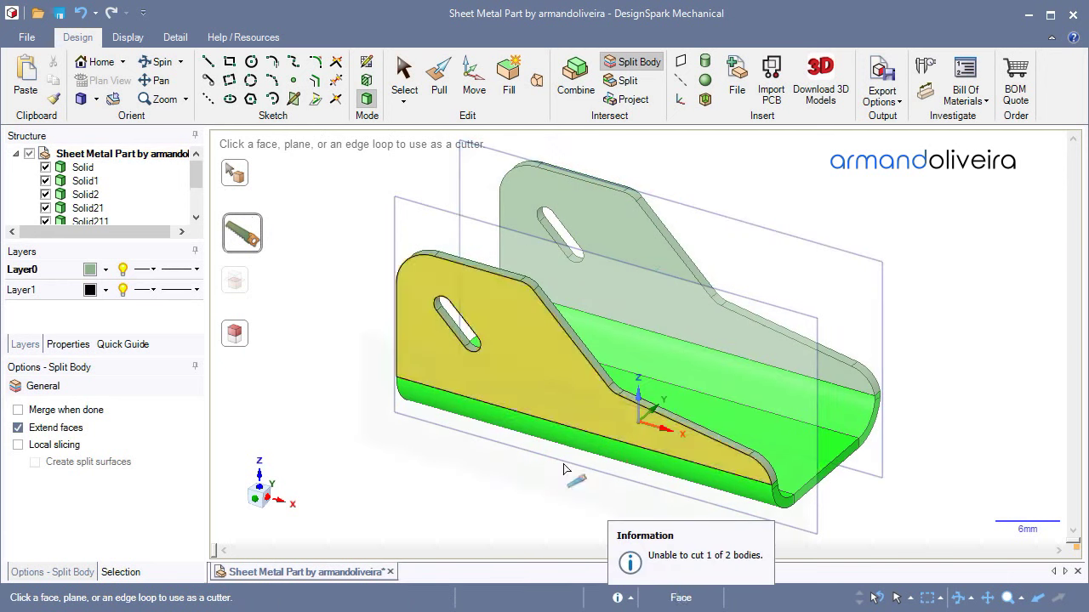
{"action": "key", "text": "Escape"}
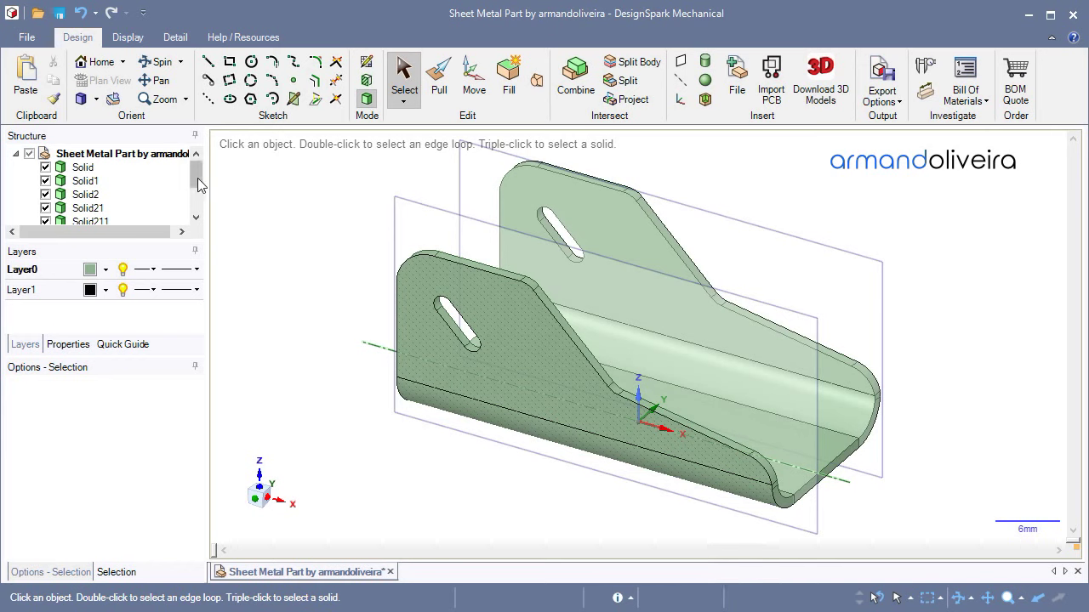
- Drag a body in the Structure tree to reorder Solid21, Solid2 and Solid211 at the top
{"action": "left_click_drag", "start_coordinate": [197, 178], "coordinate": [198, 219]}
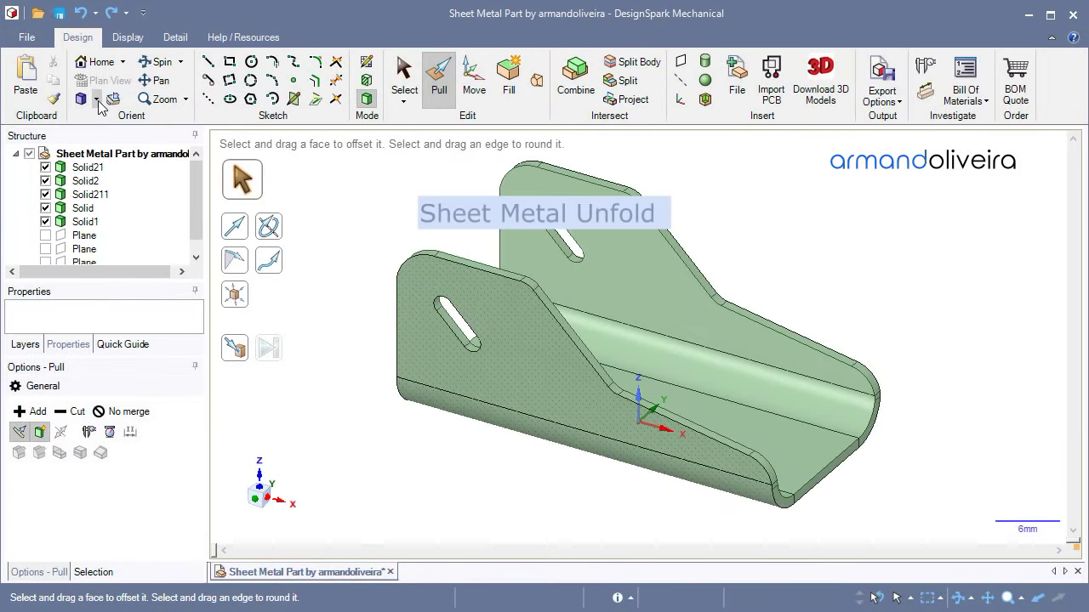
- View the bracket from the Left in Sketch Mode and zoom into the bend
{"action": "left_click", "coordinate": [96, 98]}
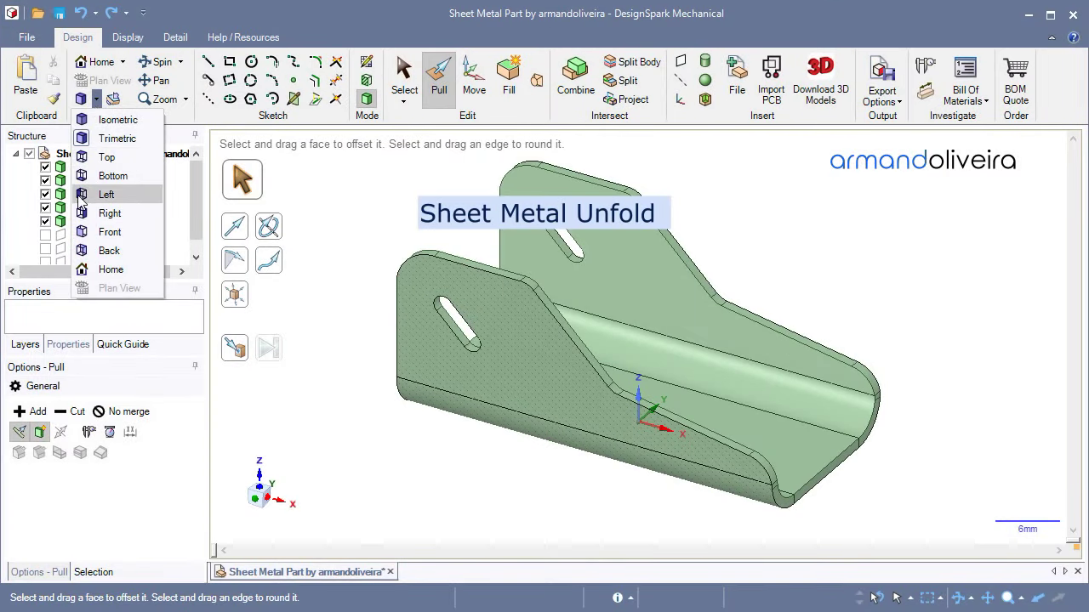
{"action": "left_click", "coordinate": [98, 195]}
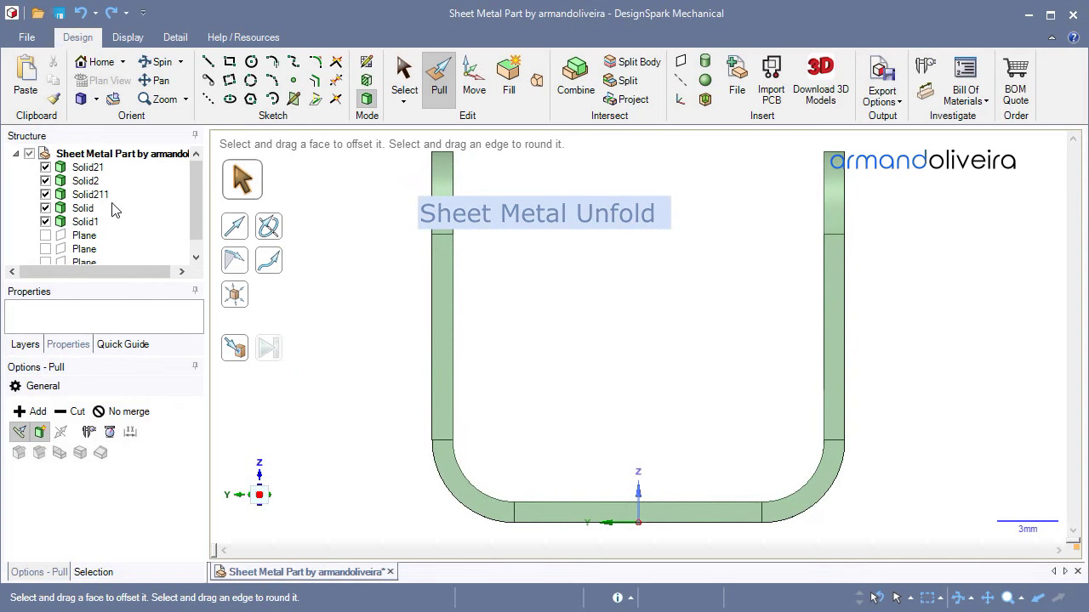
{"action": "left_click", "coordinate": [364, 63]}
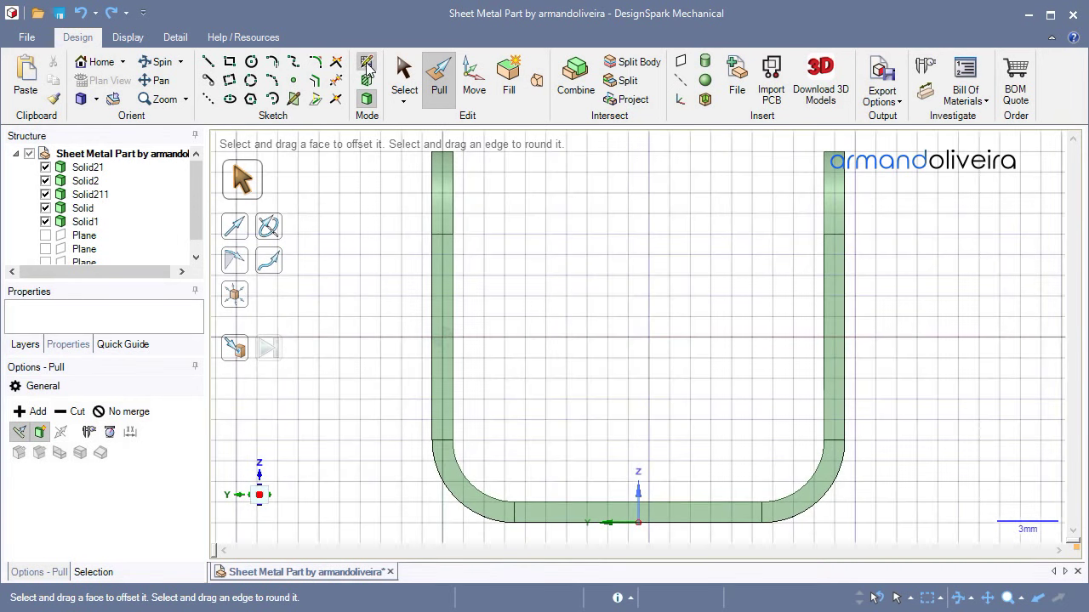
{"action": "left_click", "coordinate": [447, 298]}
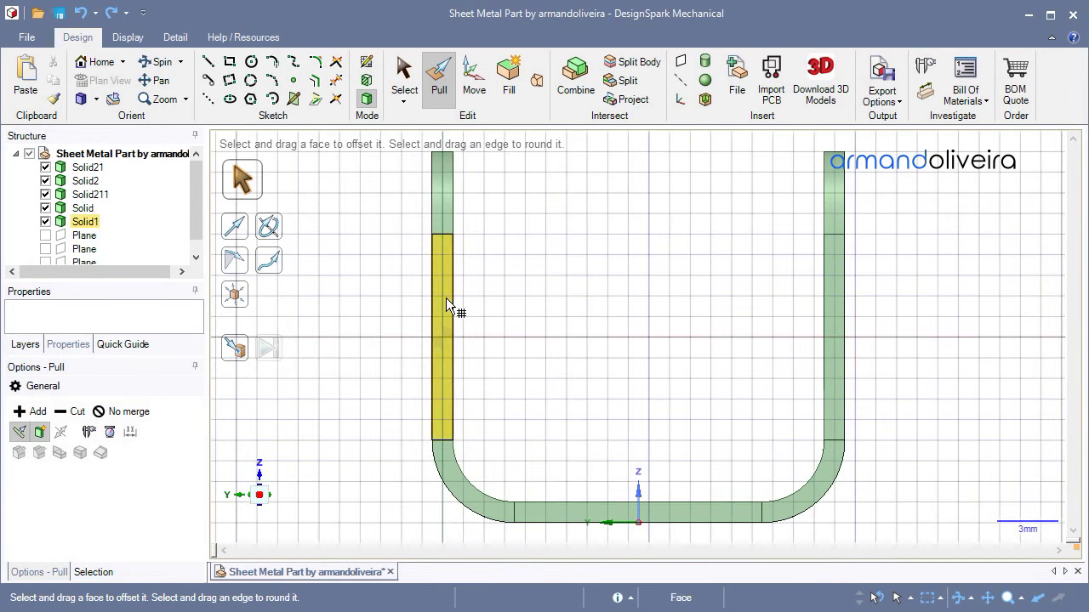
{"action": "left_click", "coordinate": [489, 429]}
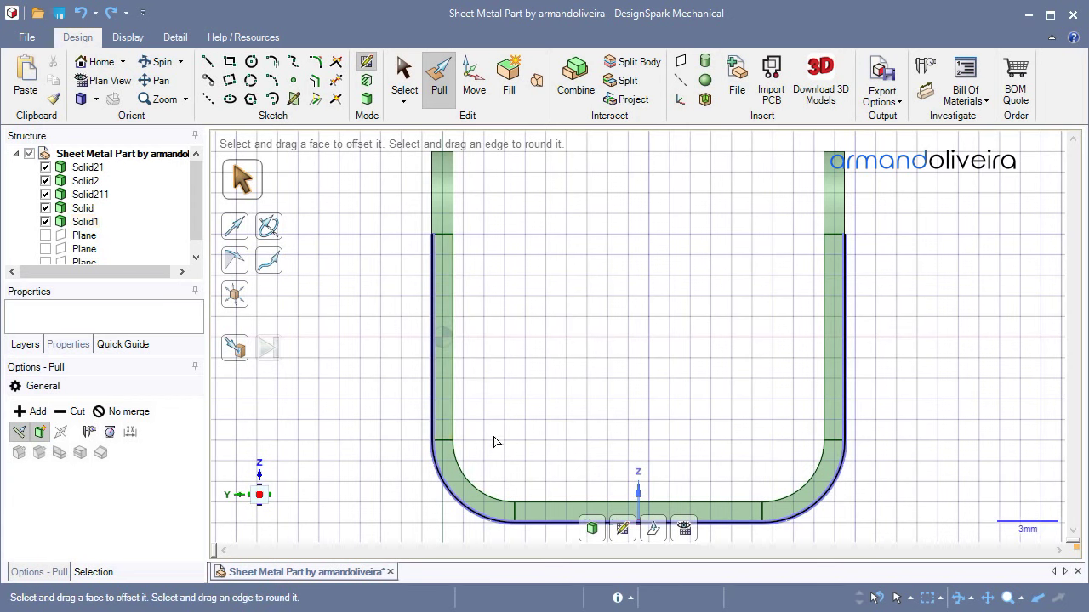
{"action": "scroll", "coordinate": [416, 526], "scroll_direction": "up", "scroll_amount": 2}
{"action": "scroll", "coordinate": [417, 526], "scroll_direction": "up", "scroll_amount": 1}
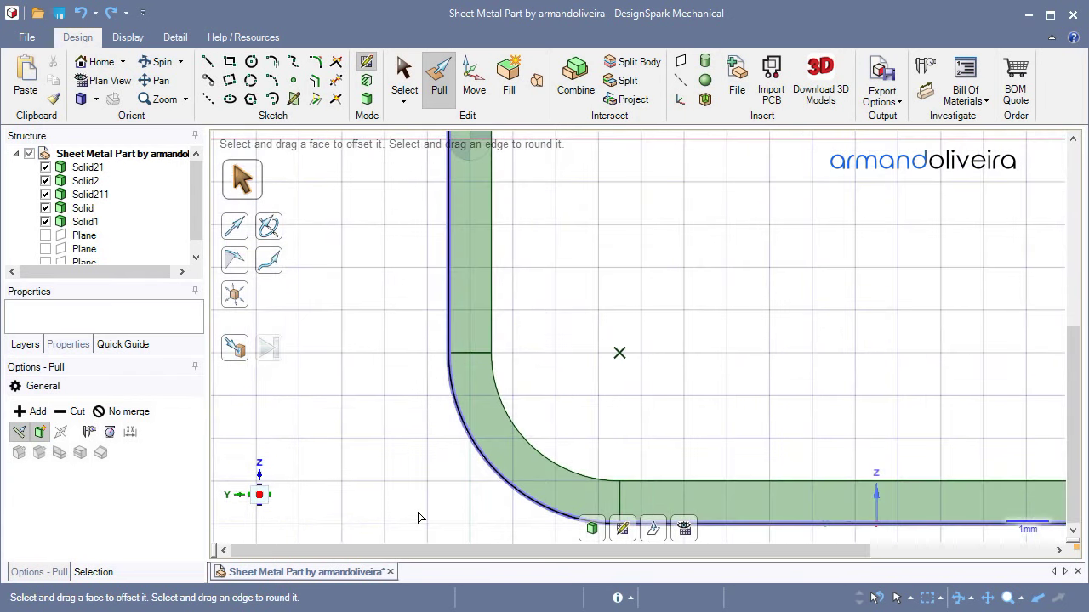
{"action": "scroll", "coordinate": [418, 519], "scroll_direction": "up", "scroll_amount": 1}
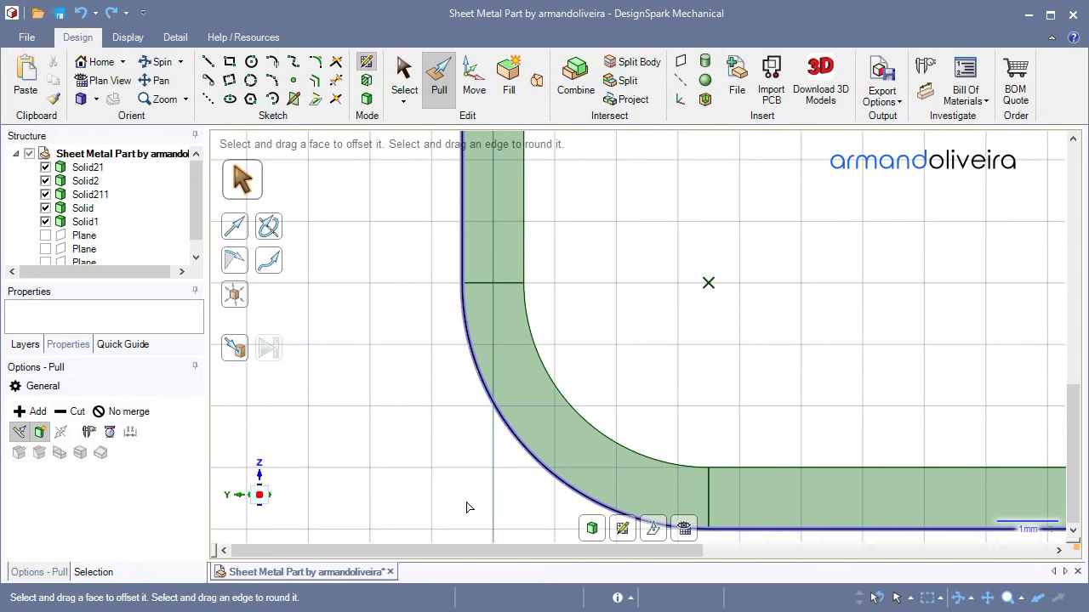
- Measure the inner bend arc: 3 mm radius, 90°, 4.7124 mm arc length
{"action": "left_click", "coordinate": [933, 70]}
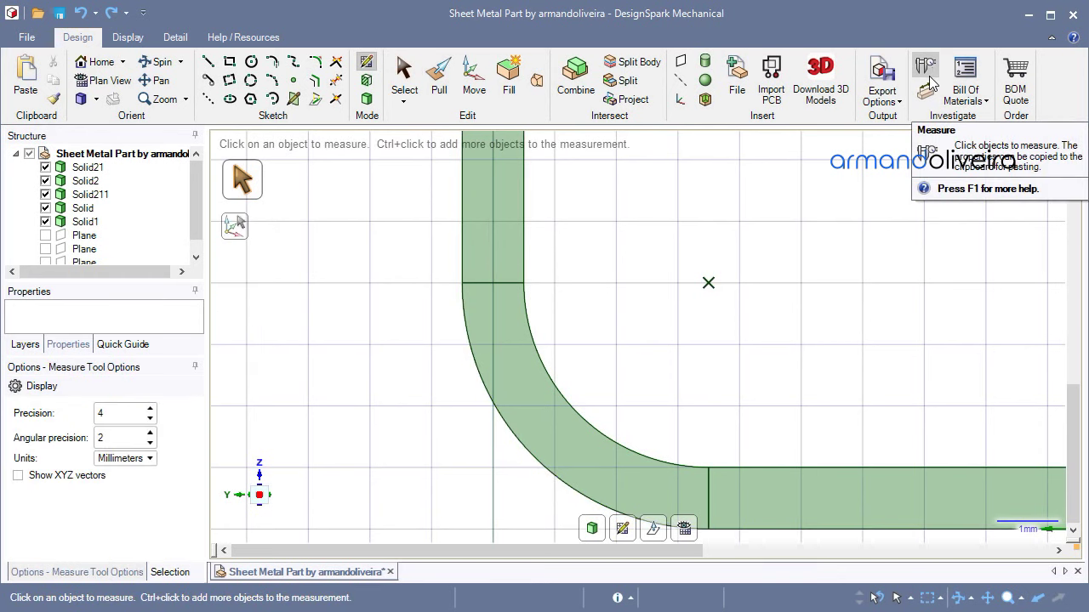
{"action": "left_click", "coordinate": [547, 375]}
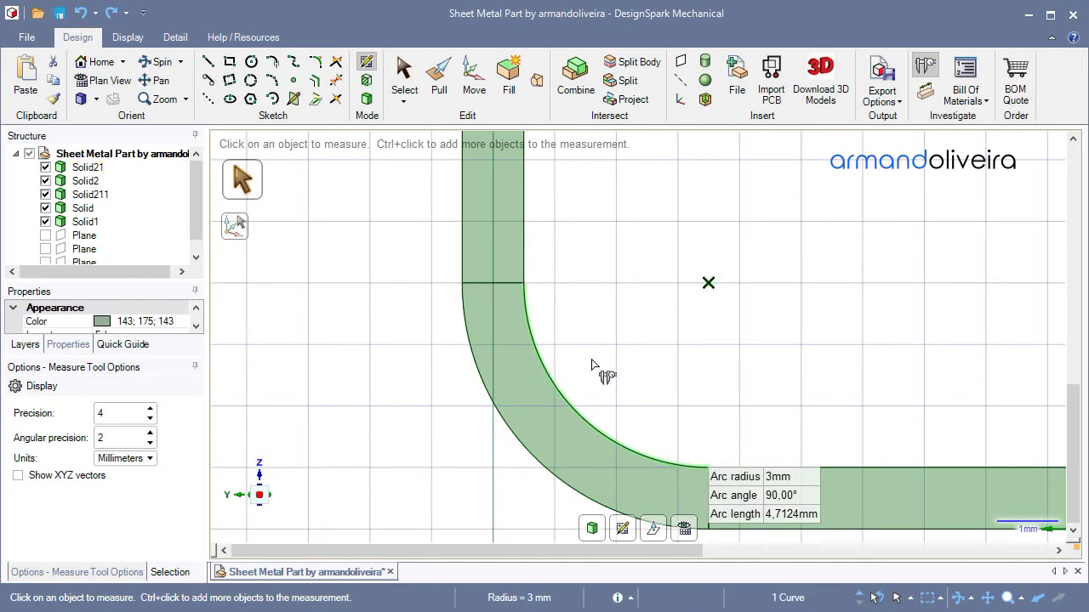
{"action": "key", "text": "Escape"}
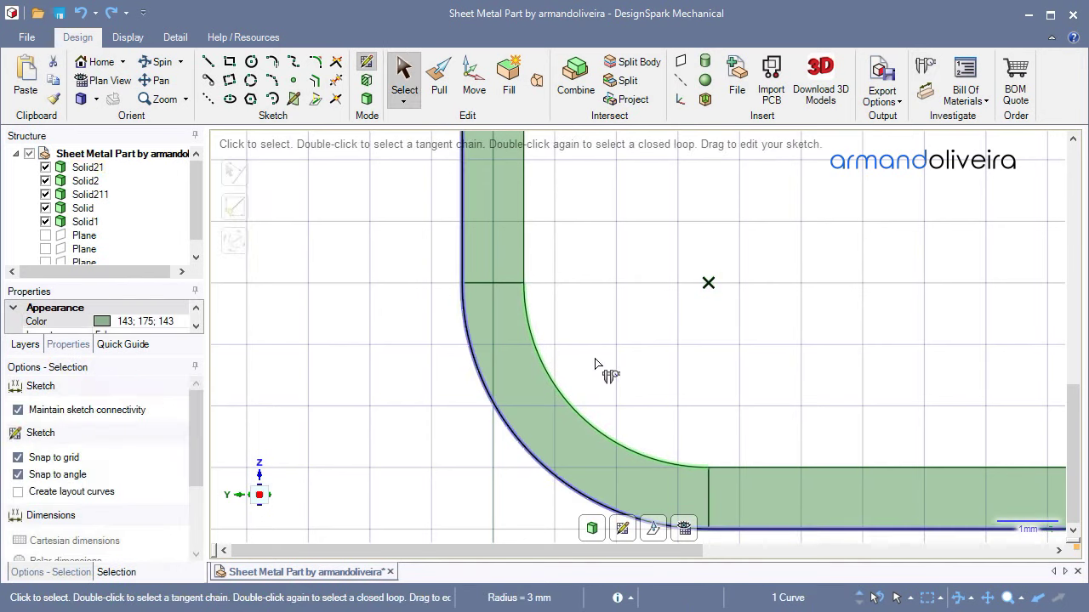
- Offset the inner bend arc by 0,44mm so the new curve runs inside the bend
{"action": "key", "text": "Escape"}
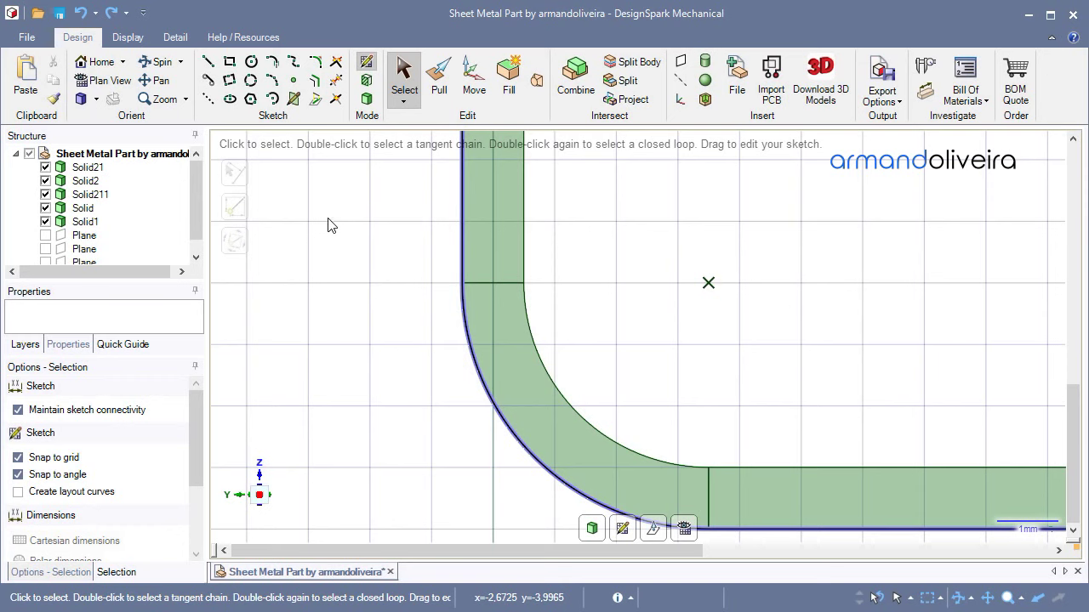
{"action": "left_click", "coordinate": [317, 81]}
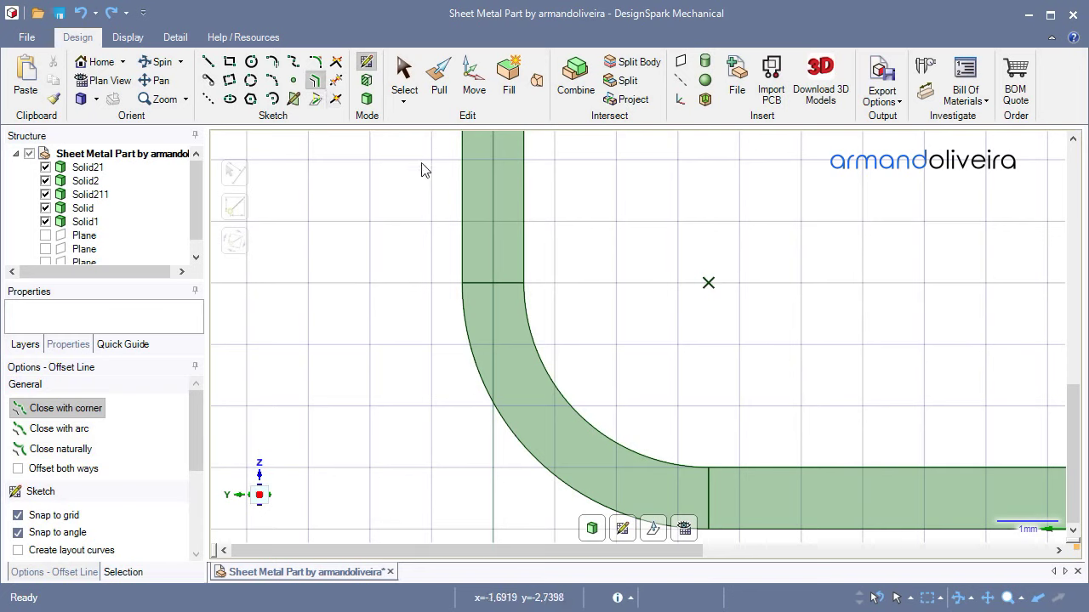
{"action": "left_click", "coordinate": [551, 384]}
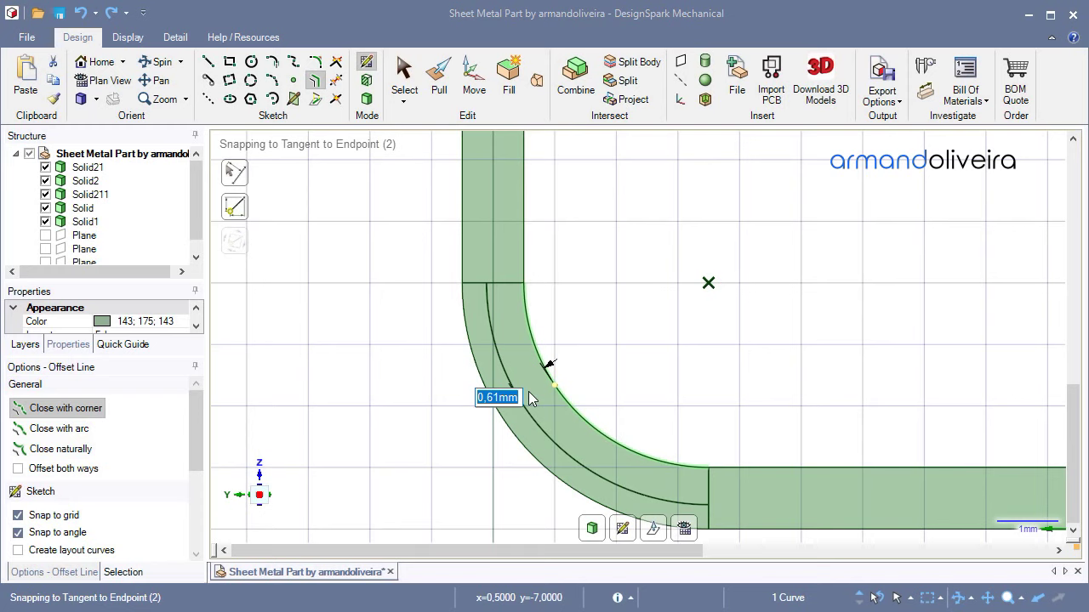
{"action": "type", "text": "0,44"}
{"action": "key", "text": "Return"}
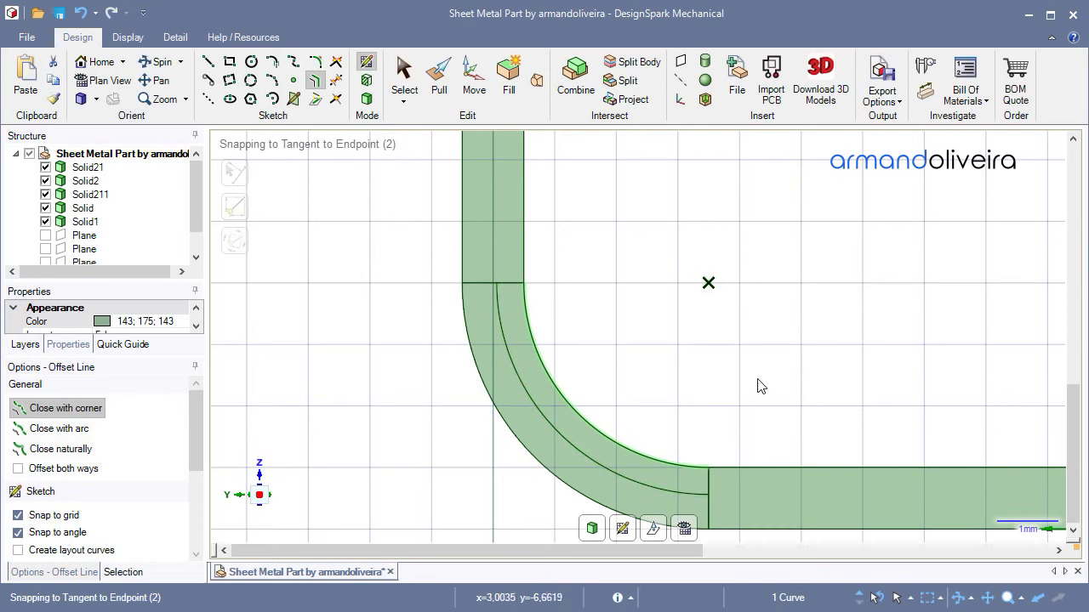
{"action": "left_click", "coordinate": [925, 72]}
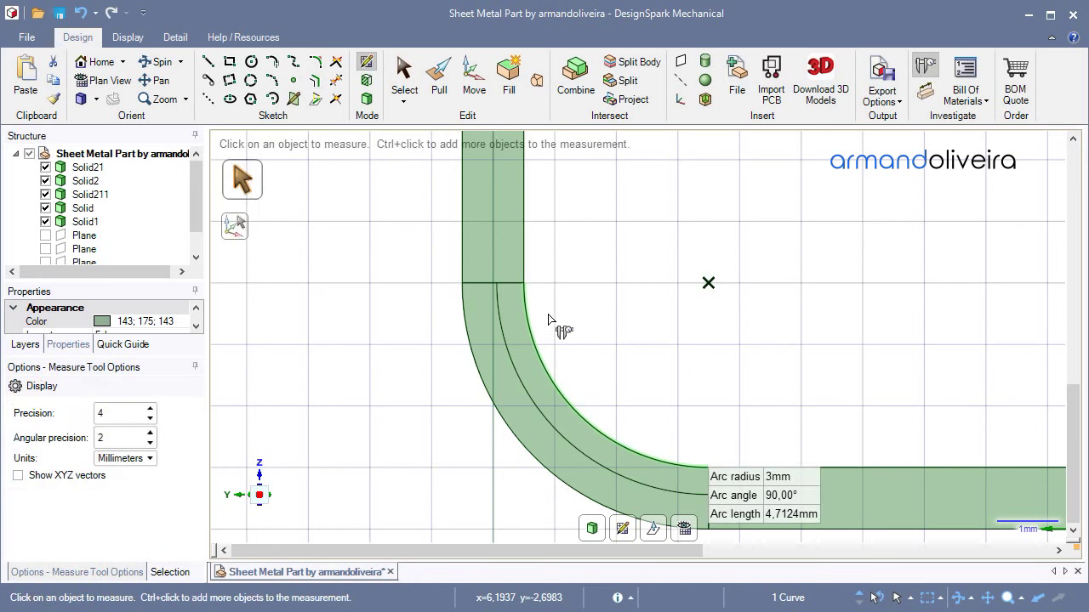
- Measure the middle bend arc, then leave the sketch for 3D and orbit to an isometric view
{"action": "left_click", "coordinate": [513, 366]}
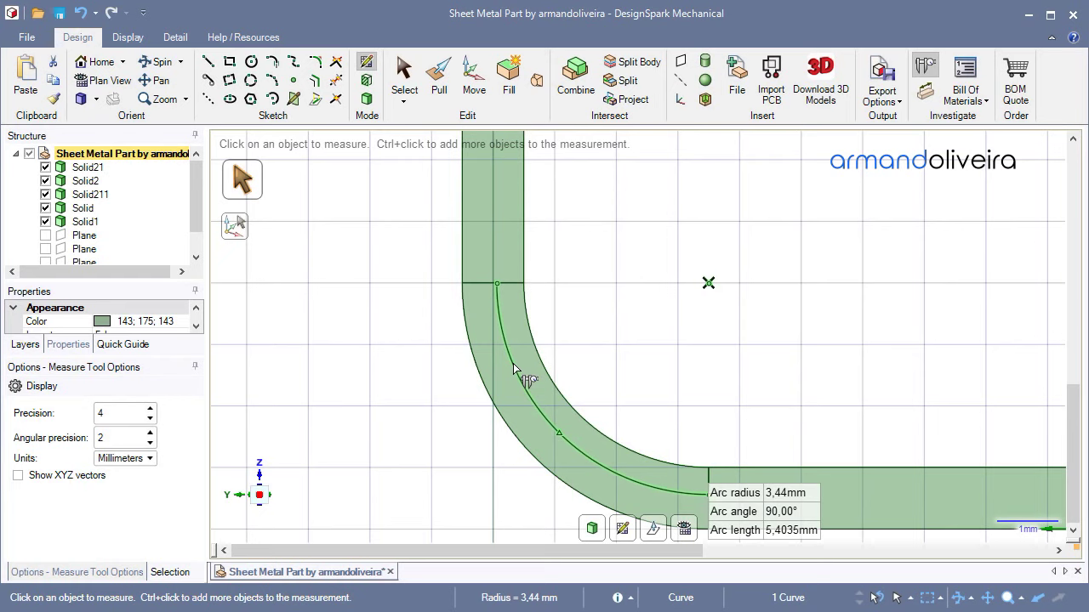
{"action": "key", "text": "Escape"}
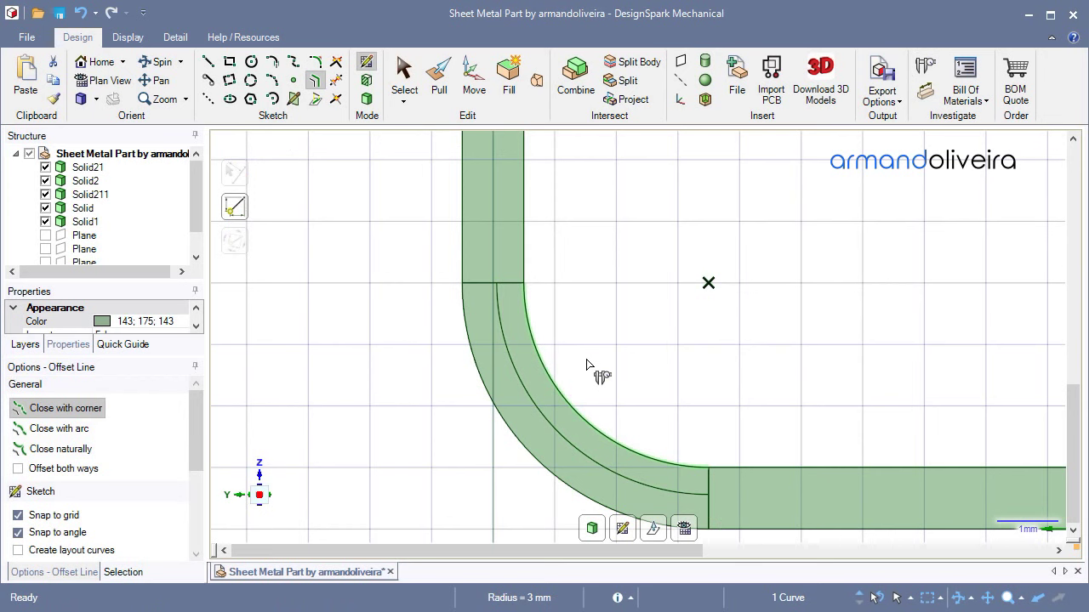
{"action": "key", "text": "Escape"}
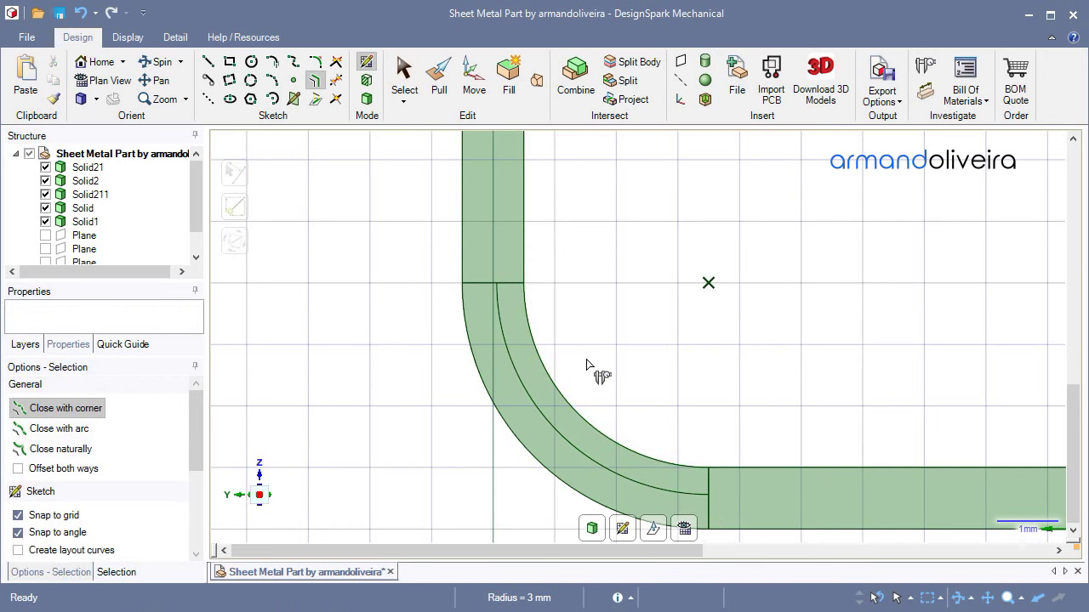
{"action": "key", "text": "Escape"}
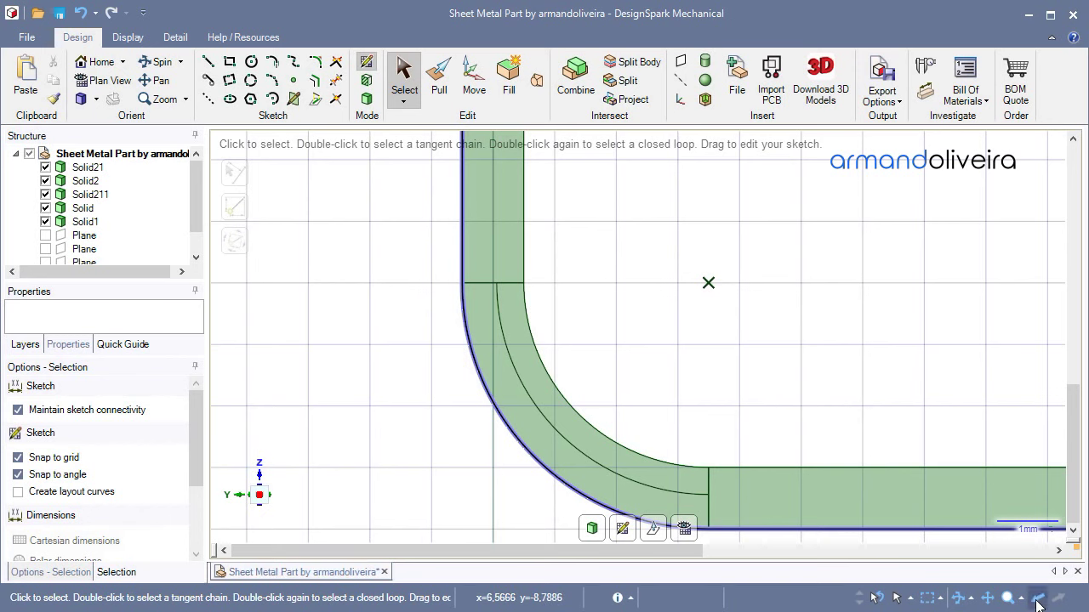
{"action": "left_click", "coordinate": [1038, 599]}
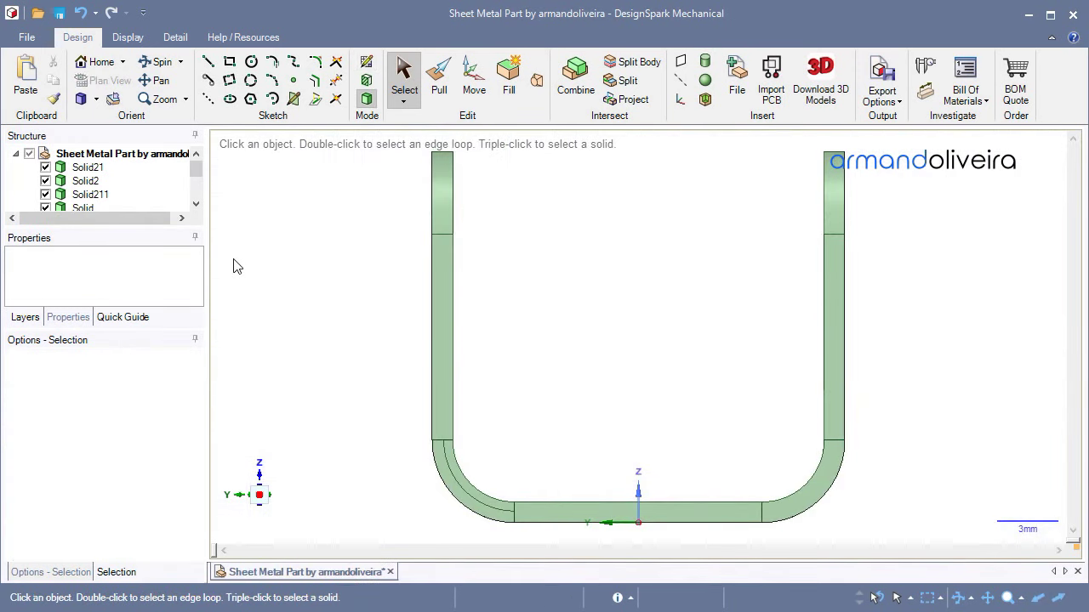
{"action": "scroll", "coordinate": [415, 543], "scroll_direction": "down", "scroll_amount": 1}
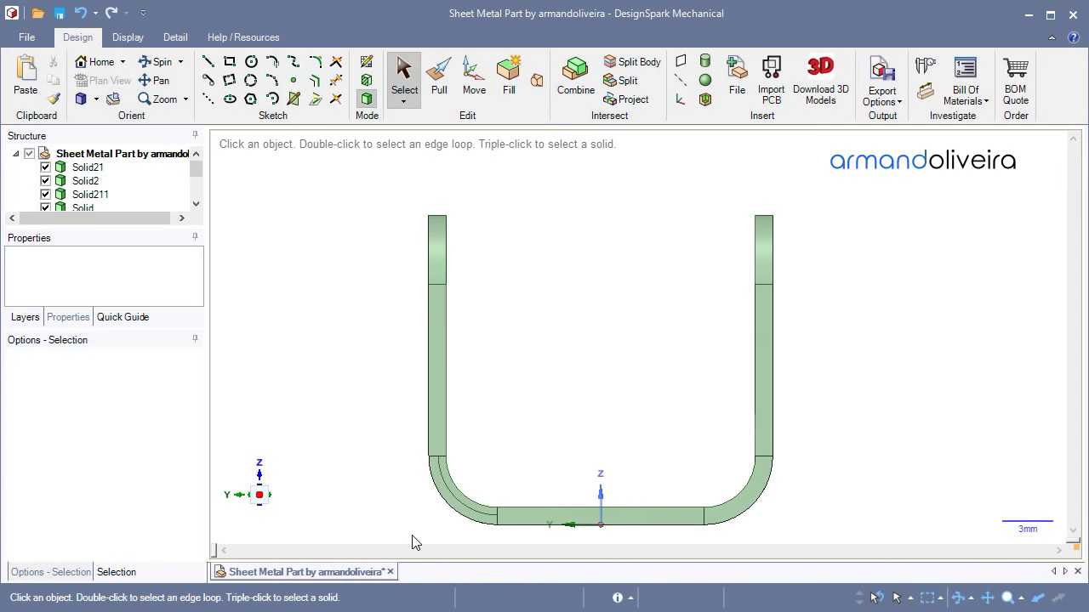
{"action": "scroll", "coordinate": [413, 541], "scroll_direction": "down", "scroll_amount": 1}
{"action": "mouse_move", "coordinate": [411, 534]}
{"action": "middle_mouse_down"}
{"action": "mouse_move", "coordinate": [348, 443]}
{"action": "mouse_move", "coordinate": [329, 464]}
{"action": "middle_mouse_up"}
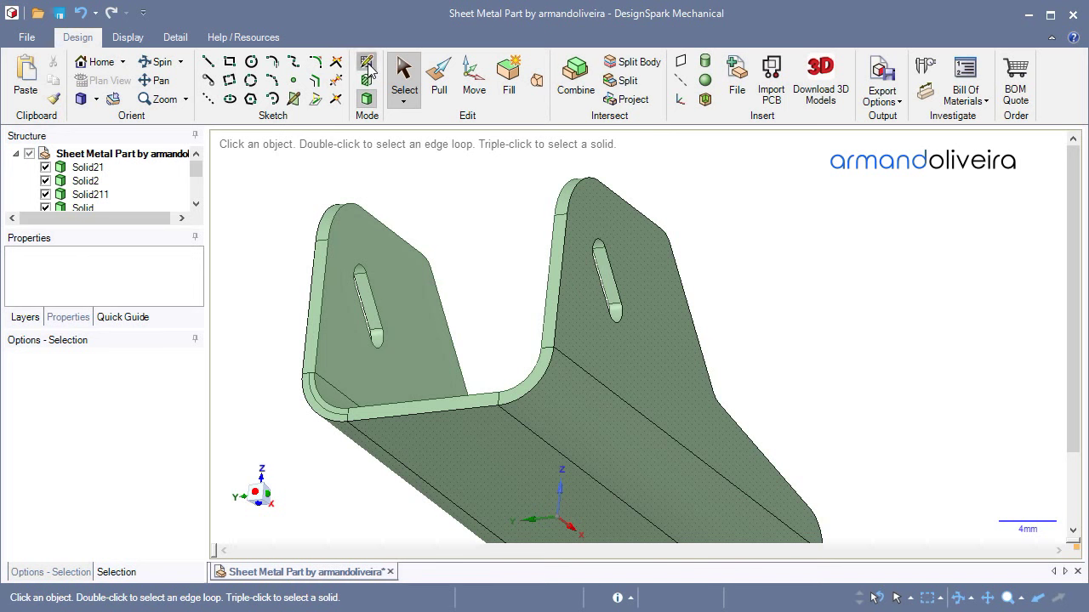
- Sketch on the bracket's bottom face and project two of its edges into the sketch
{"action": "left_click", "coordinate": [478, 473]}
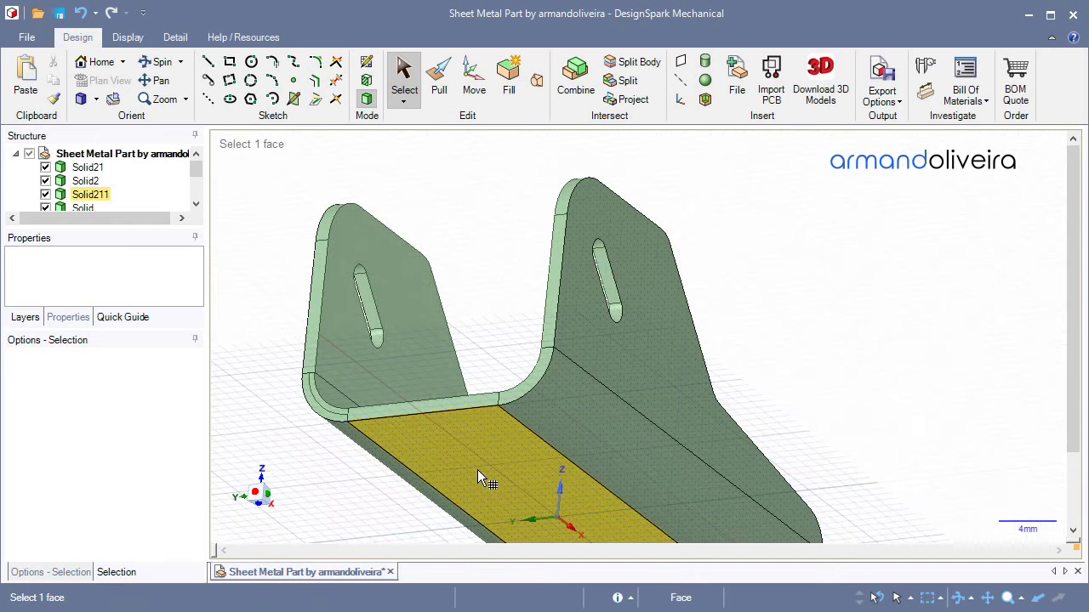
{"action": "key", "text": "k"}
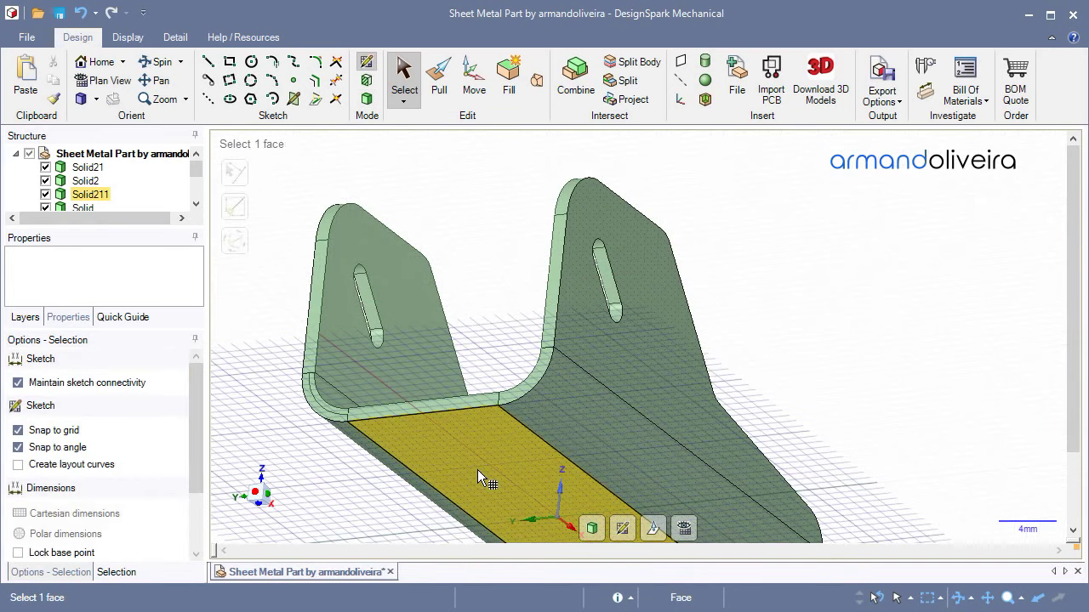
{"action": "key", "text": "Escape"}
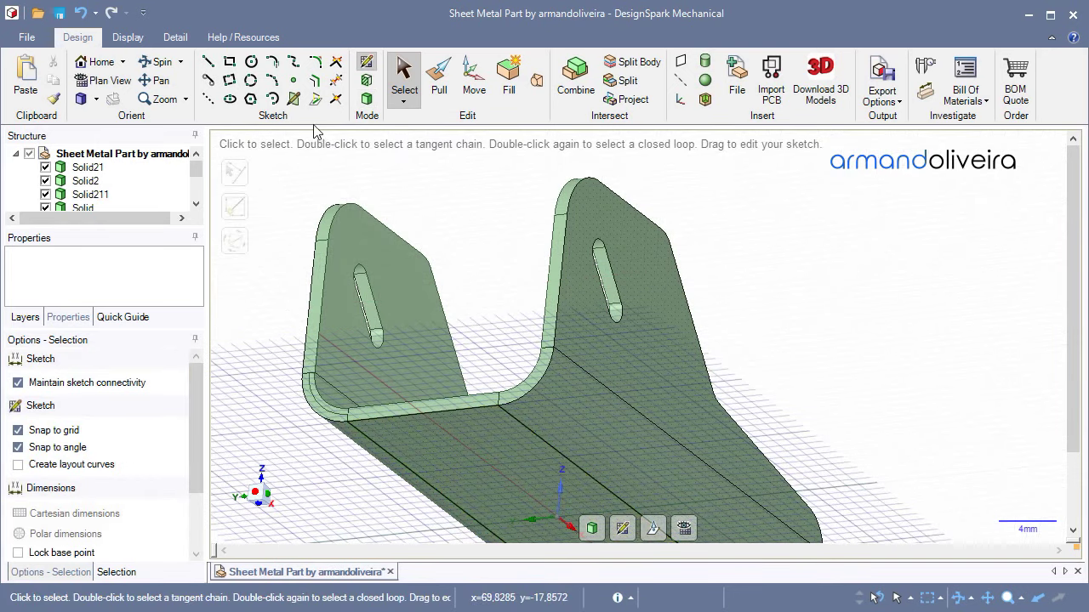
{"action": "left_click", "coordinate": [317, 101]}
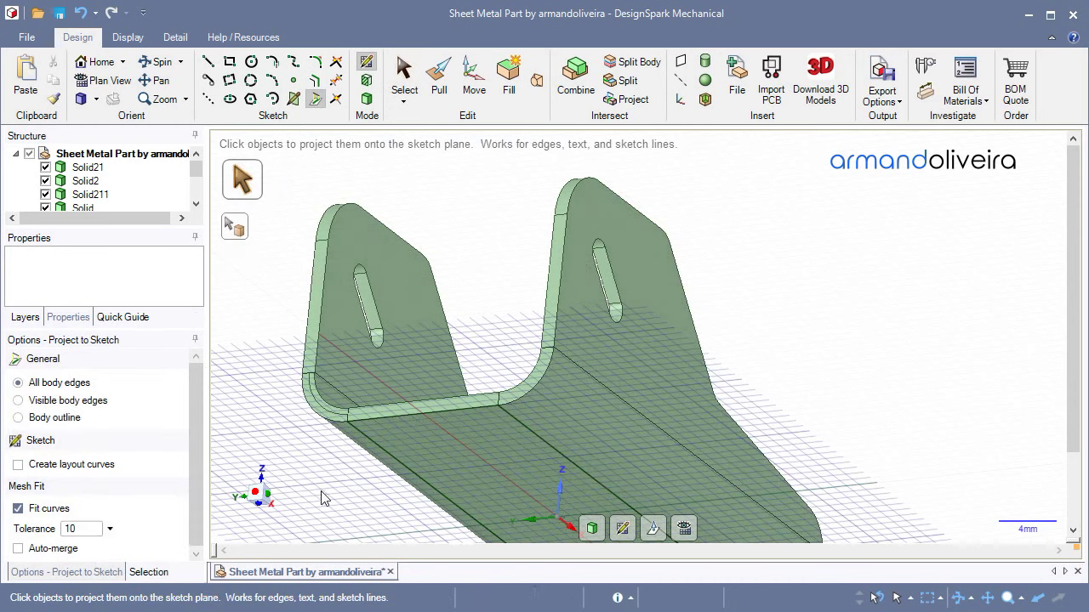
{"action": "left_click", "coordinate": [396, 458]}
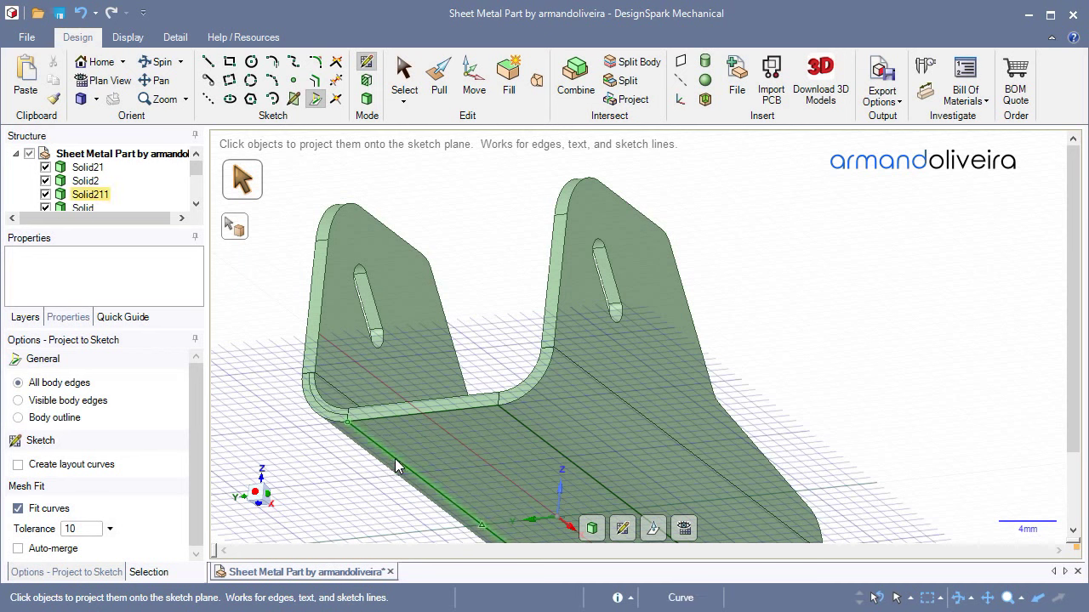
{"action": "left_click", "coordinate": [532, 433]}
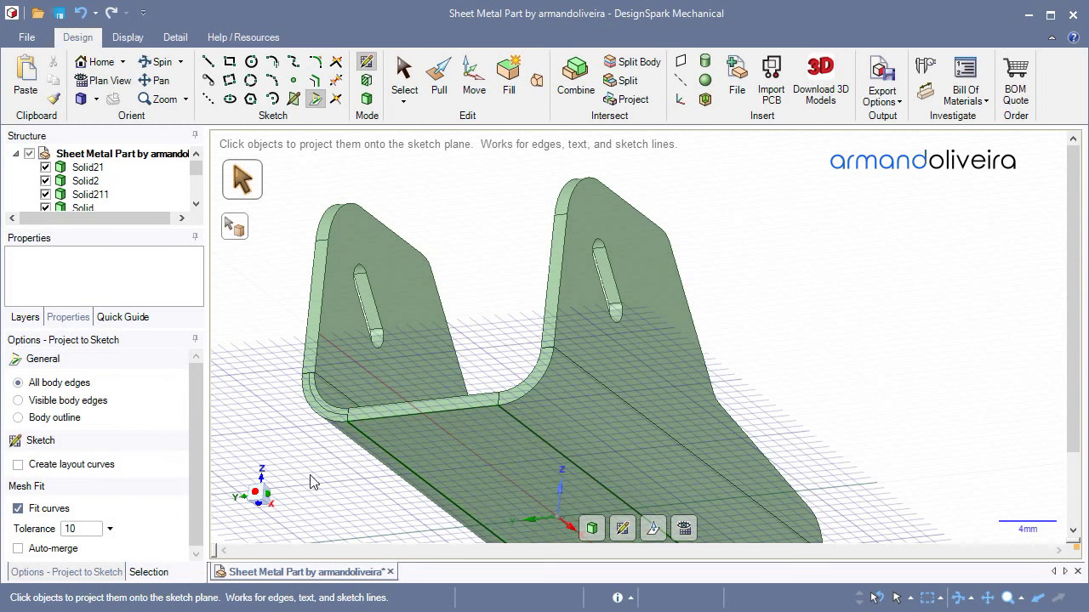
- Hide Solid21, Solid2, Solid211, Solid and Solid1 so only the projected sketch lines remain
{"action": "left_click", "coordinate": [45, 168]}
{"action": "left_click", "coordinate": [45, 181]}
{"action": "left_click", "coordinate": [45, 195]}
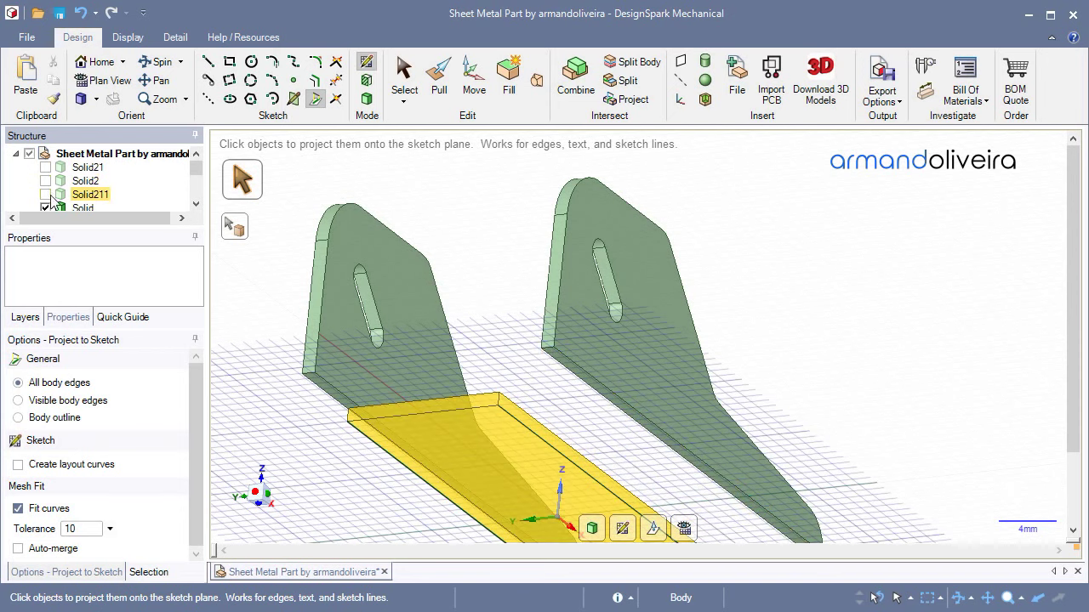
{"action": "left_click", "coordinate": [46, 208]}
{"action": "left_click_drag", "start_coordinate": [200, 171], "coordinate": [201, 197]}
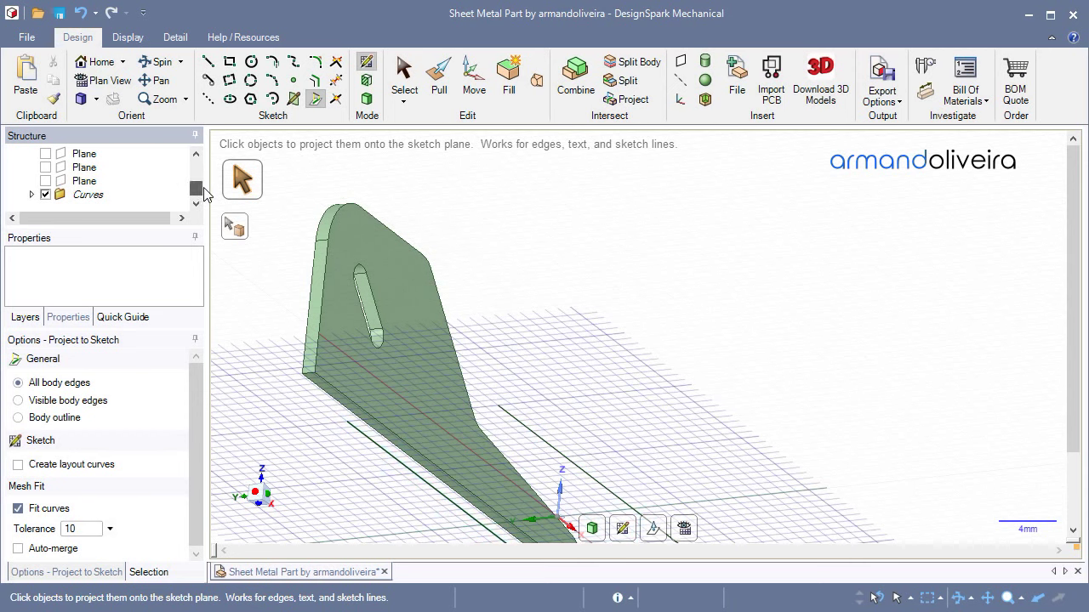
{"action": "left_click_drag", "start_coordinate": [202, 190], "coordinate": [202, 182]}
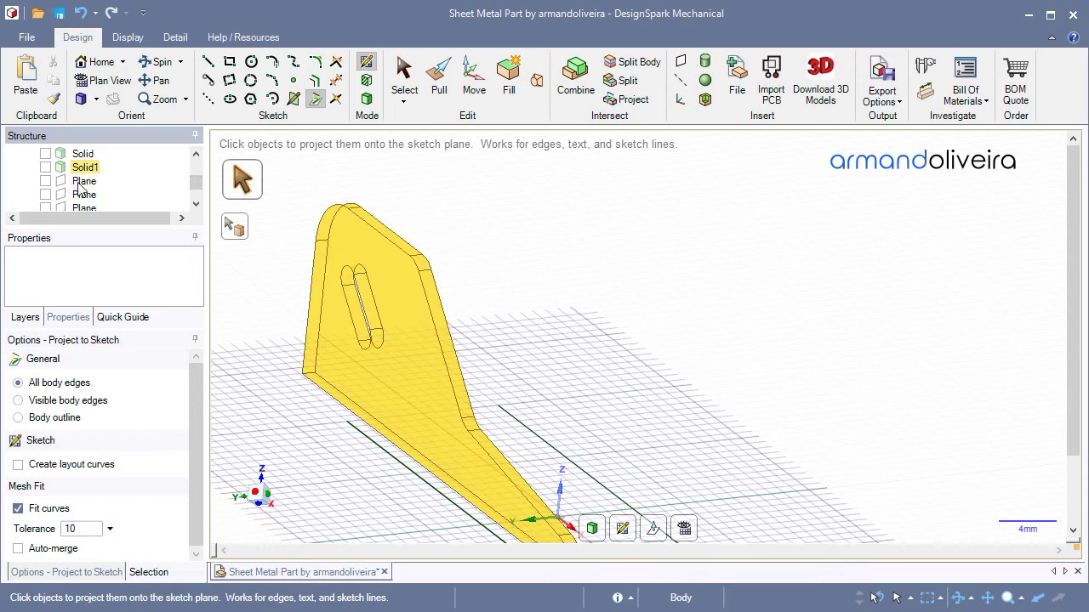
{"action": "left_click", "coordinate": [45, 167]}
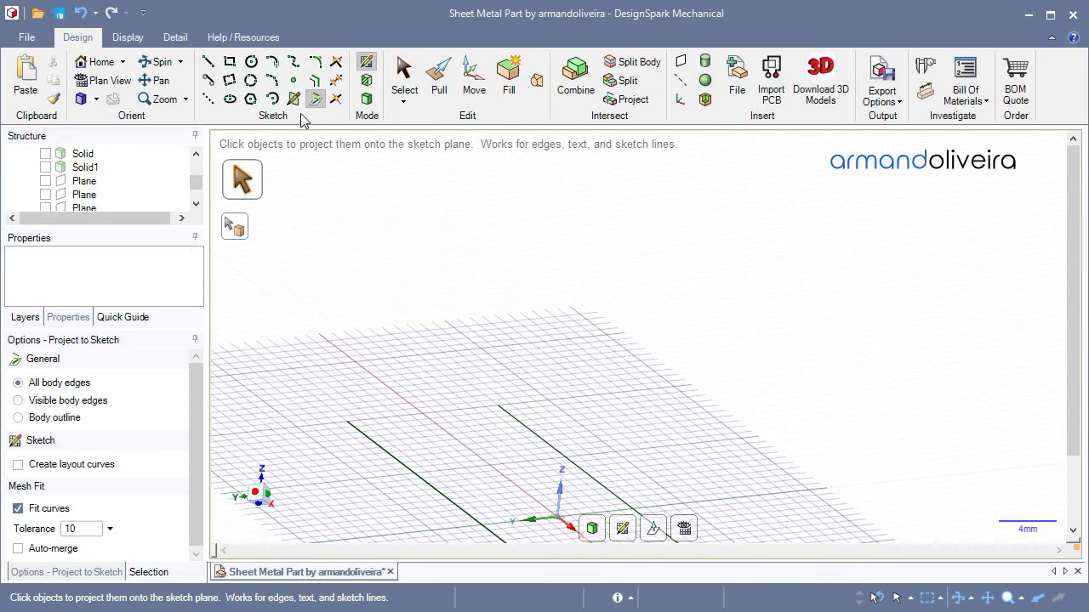
{"action": "left_click", "coordinate": [313, 80]}
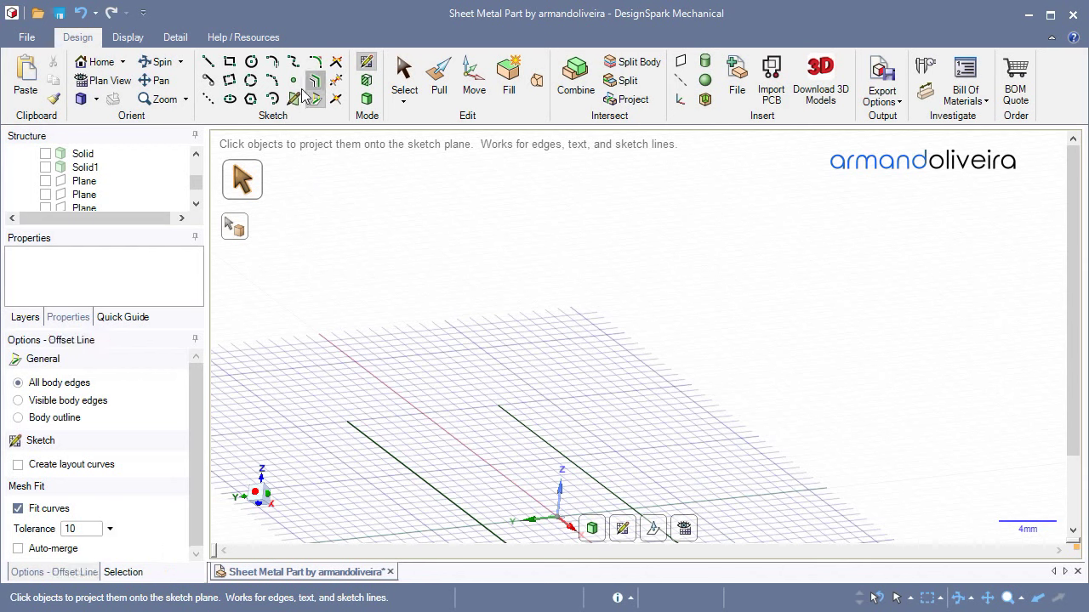
- Offset each of the two projected edge lines by 5,4 mm to create parallel sketch lines
{"action": "left_click", "coordinate": [391, 457]}
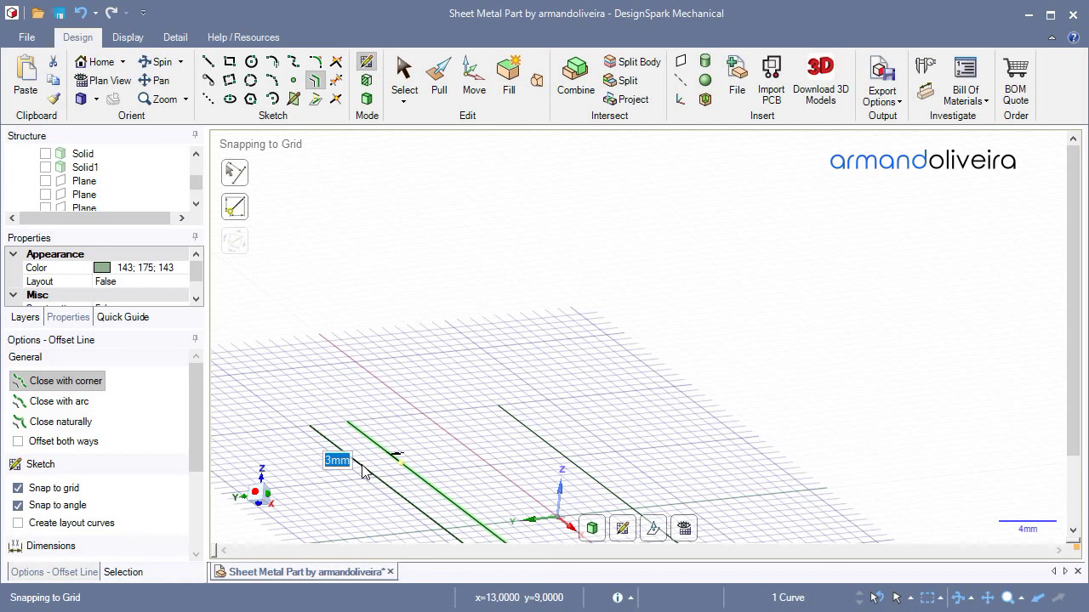
{"action": "type", "text": "5,4"}
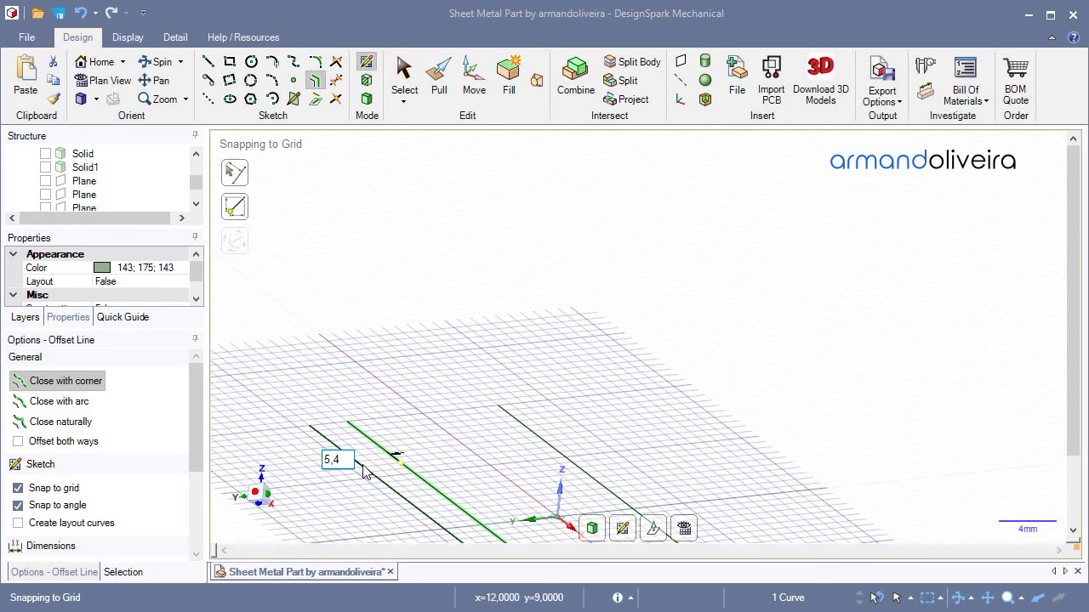
{"action": "key", "text": "Return"}
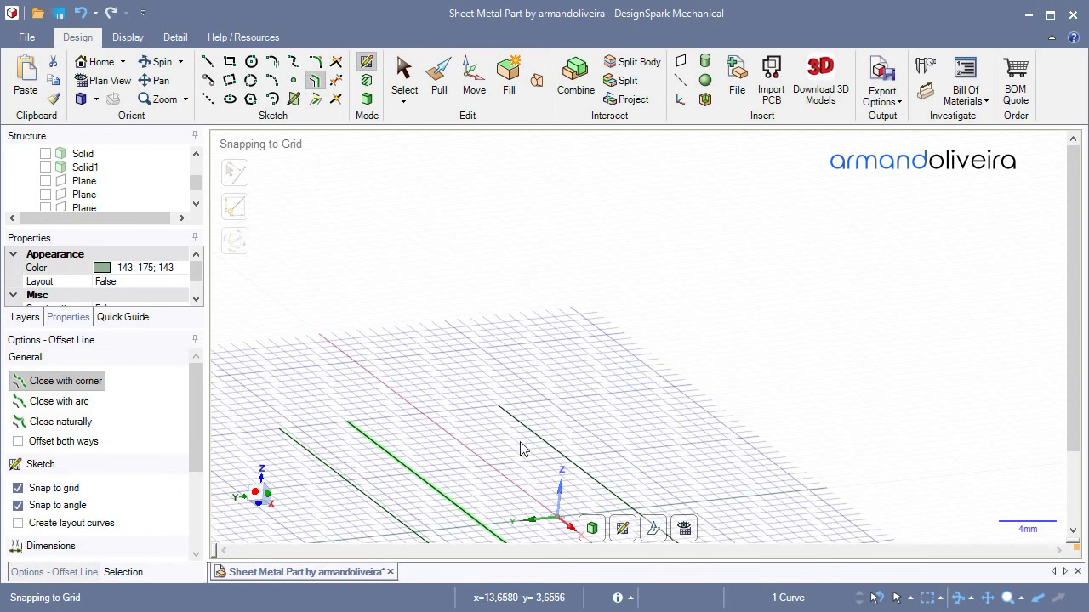
{"action": "left_click", "coordinate": [546, 438]}
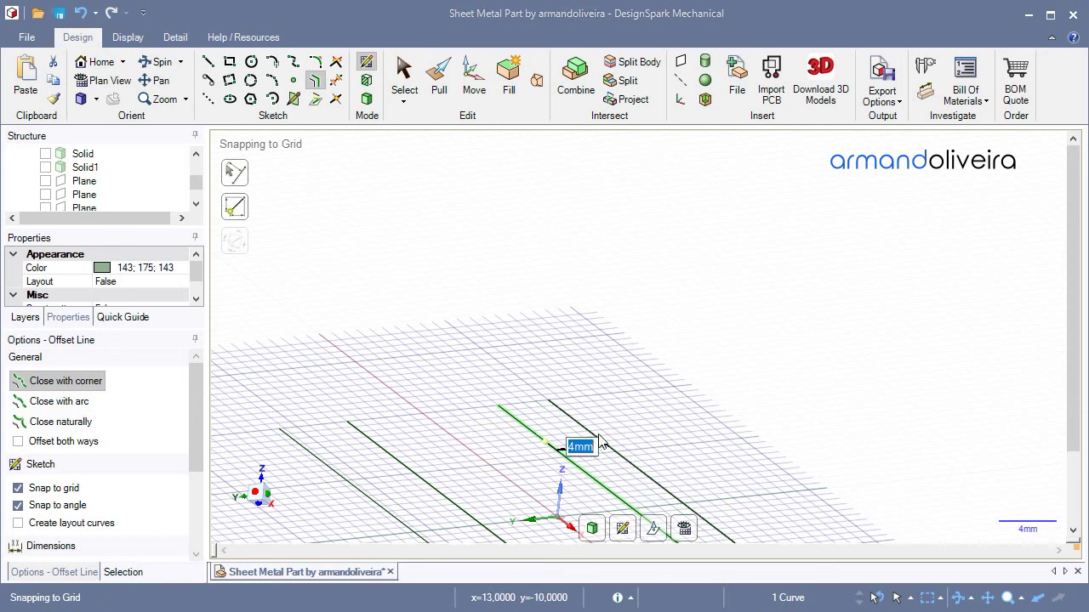
{"action": "type", "text": "5"}
{"action": "key", "text": "Return"}
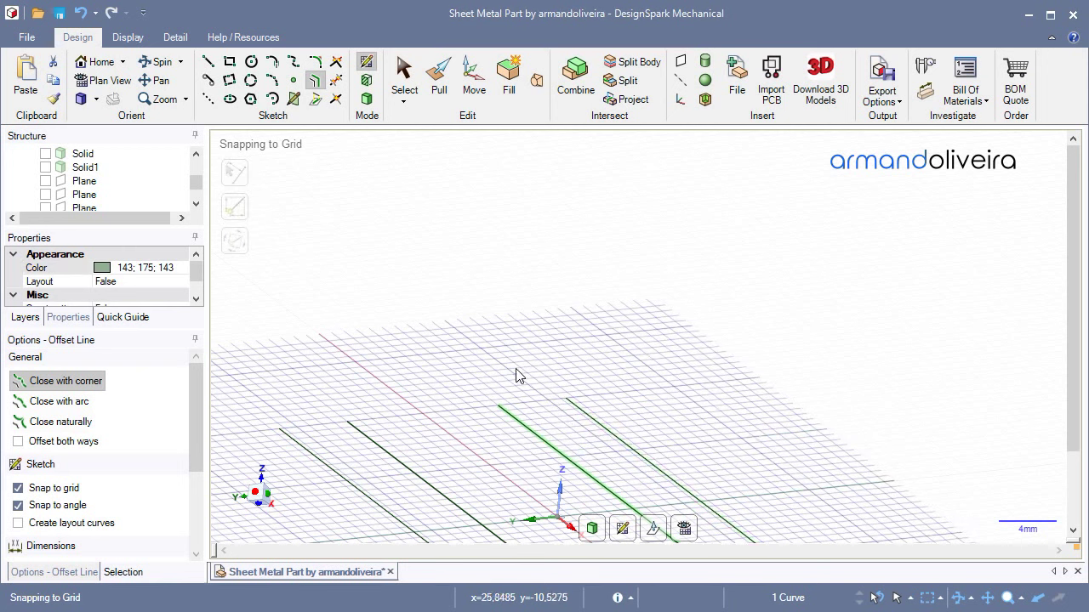
{"action": "left_click", "coordinate": [207, 61]}
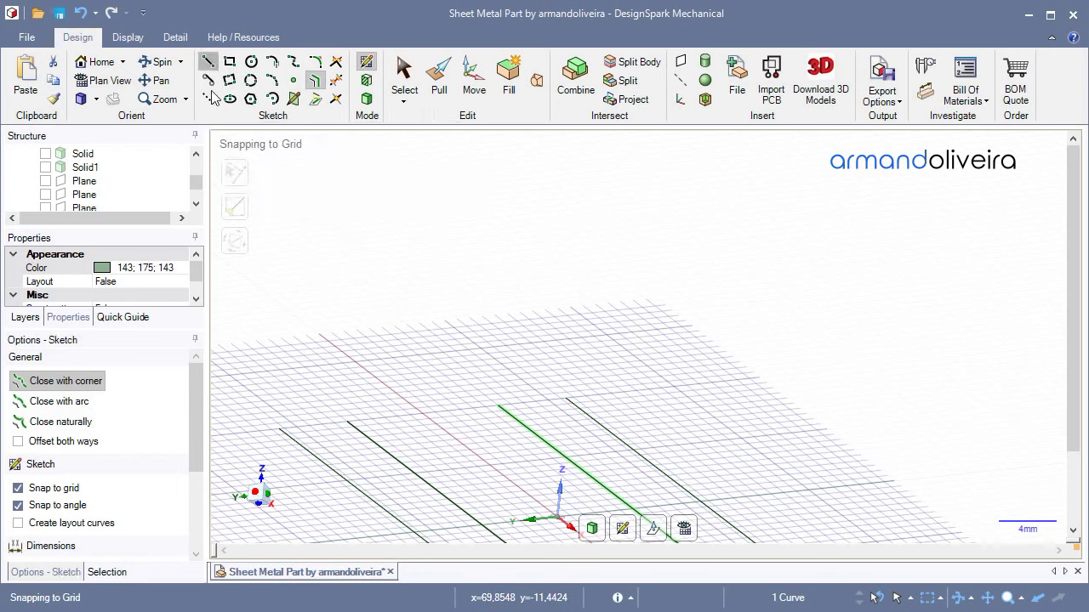
- Draw a short line joining the first offset line's end to its projected edge
{"action": "left_click", "coordinate": [281, 430]}
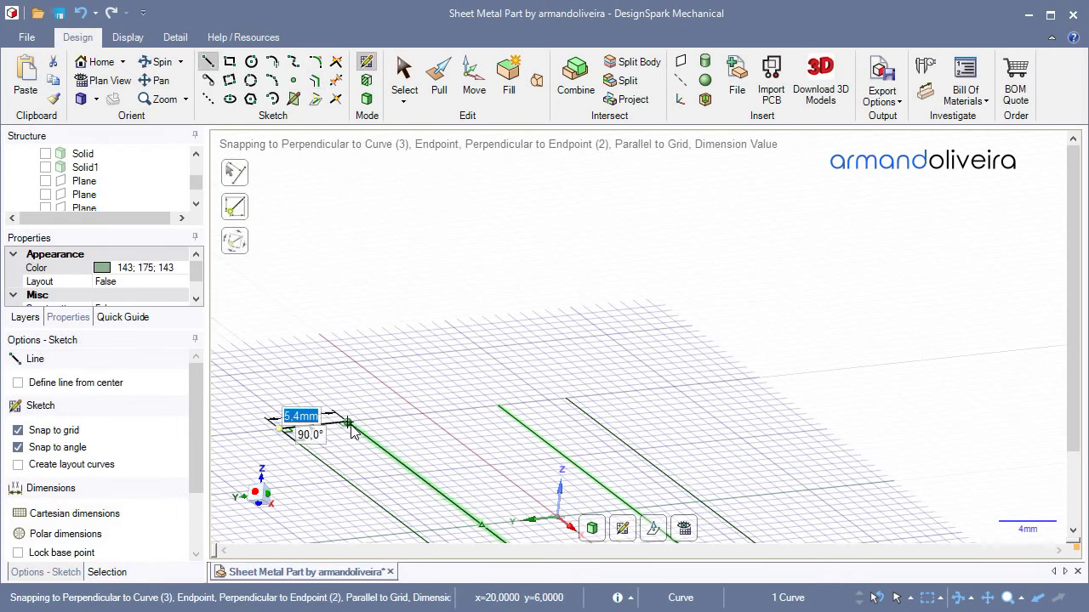
{"action": "left_click", "coordinate": [346, 418]}
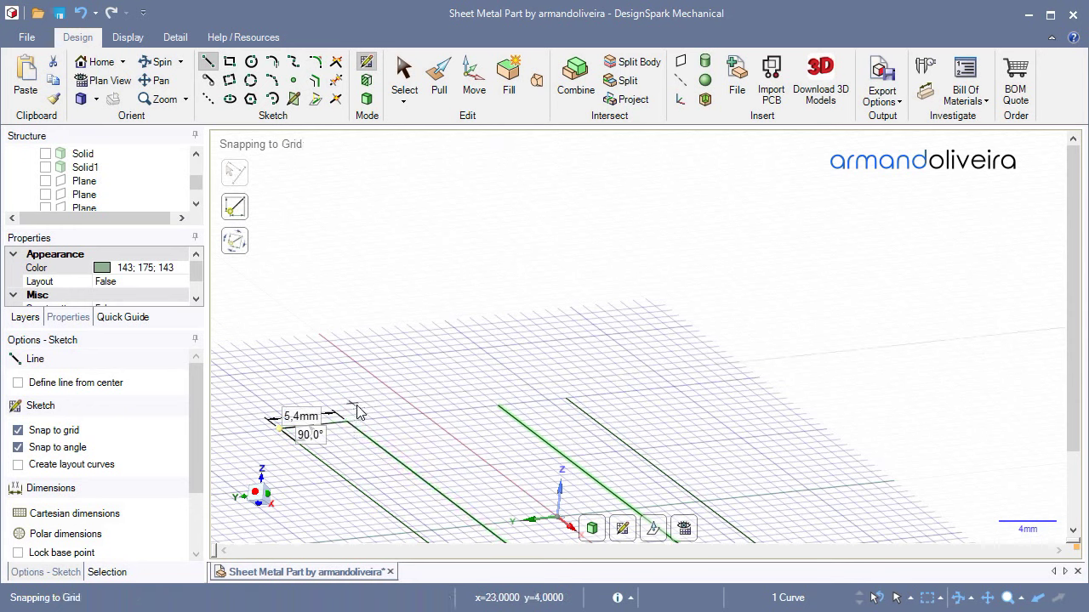
{"action": "key", "text": "Escape"}
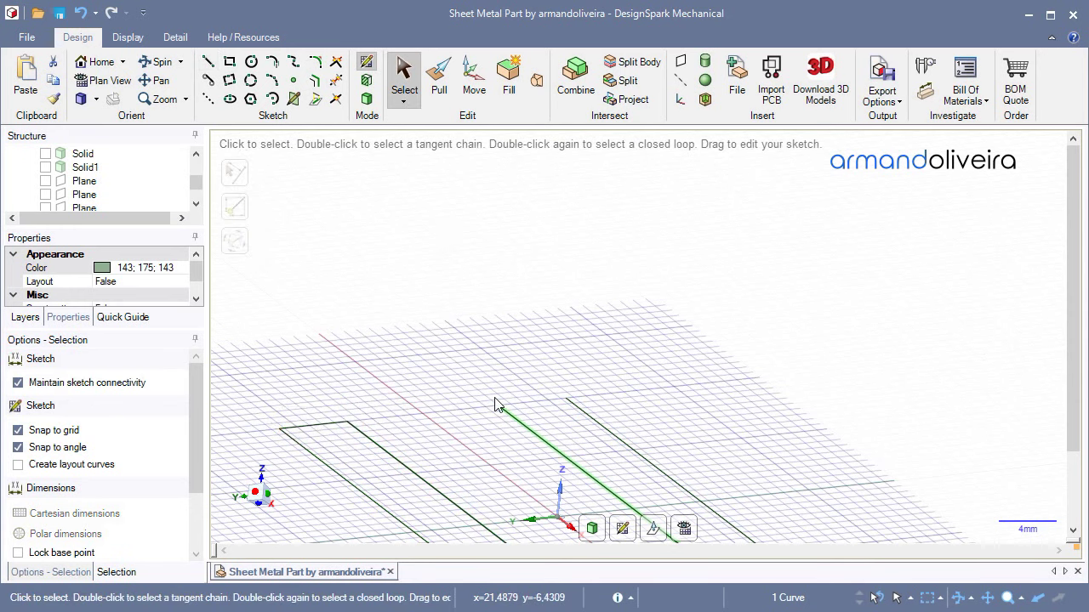
{"action": "key", "text": "l"}
{"action": "left_click", "coordinate": [499, 409]}
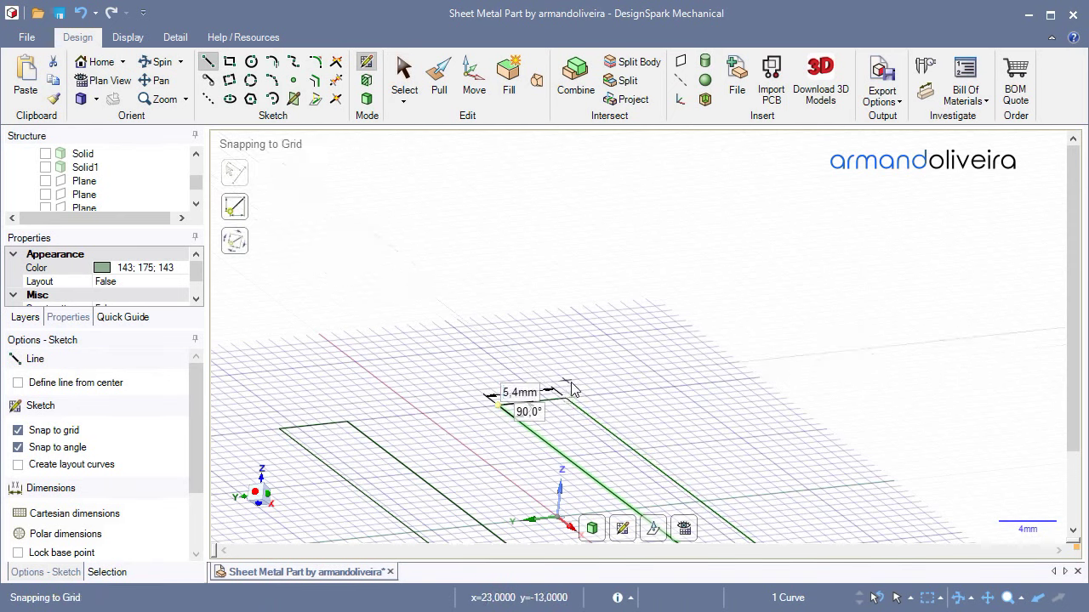
{"action": "key", "text": "Escape"}
- Reframe the view over the whole sketch and close the first strip's end with a line
{"action": "middle_click_drag", "start_coordinate": [585, 385], "coordinate": [513, 364]}
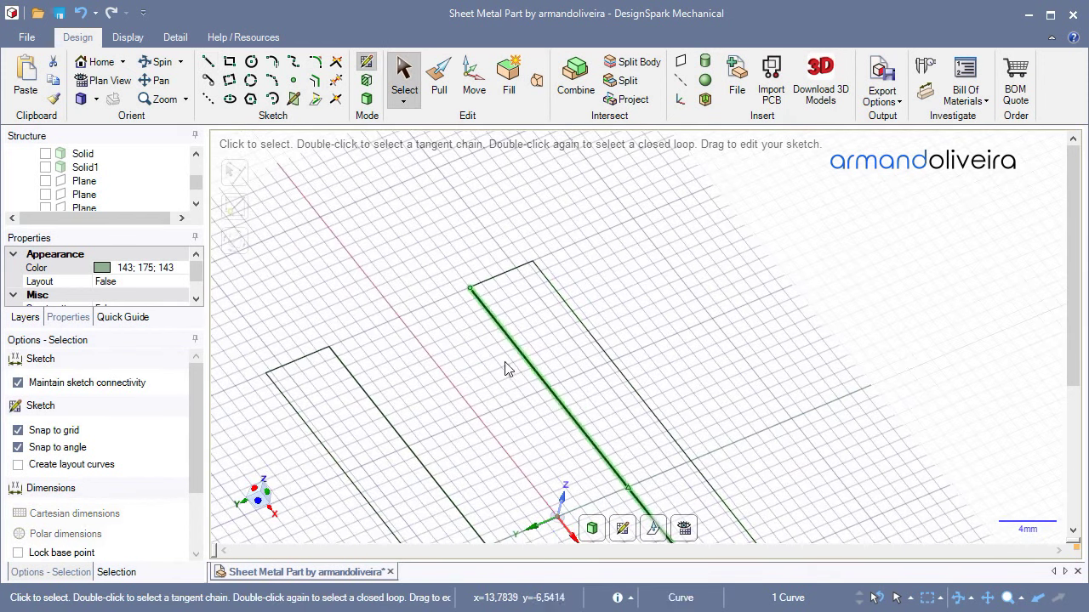
{"action": "scroll", "coordinate": [470, 383], "scroll_direction": "down", "scroll_amount": 3}
{"action": "scroll", "coordinate": [469, 381], "scroll_direction": "down", "scroll_amount": 2}
{"action": "middle_click_drag", "start_coordinate": [469, 380], "coordinate": [387, 442]}
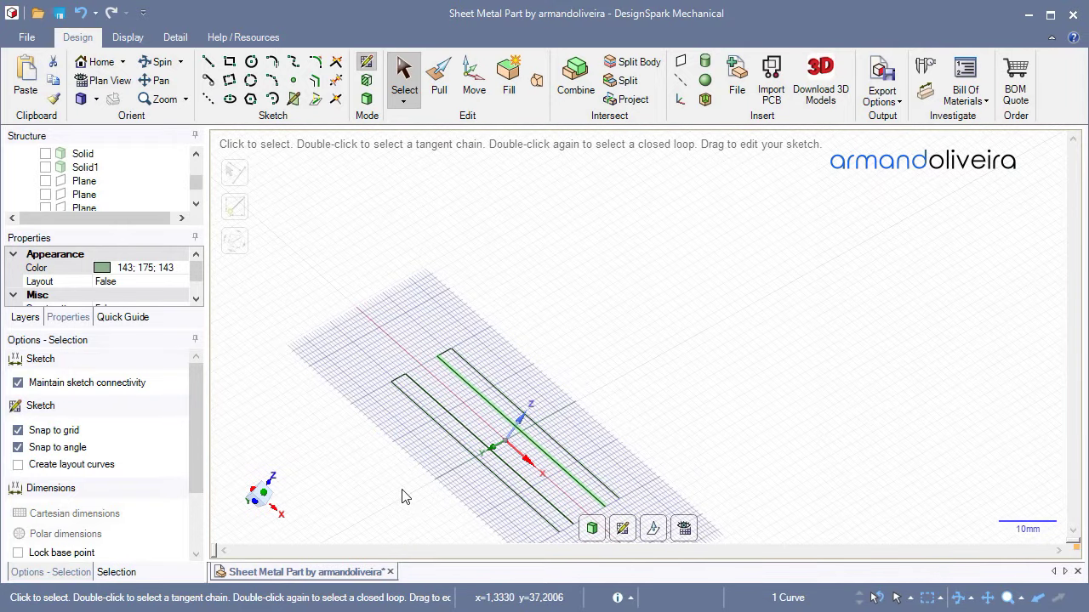
{"action": "middle_click_drag", "start_coordinate": [403, 488], "coordinate": [457, 366], "text": "shift"}
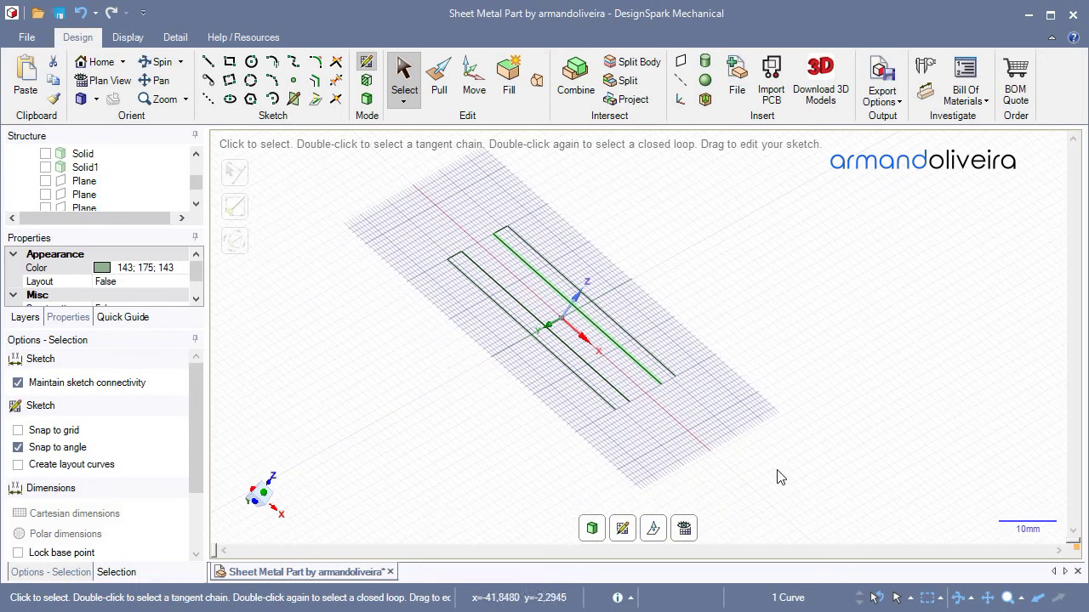
{"action": "scroll", "coordinate": [792, 464], "scroll_direction": "up", "scroll_amount": 1}
{"action": "scroll", "coordinate": [572, 413], "scroll_direction": "up", "scroll_amount": 1}
{"action": "scroll", "coordinate": [572, 413], "scroll_direction": "up", "scroll_amount": 1}
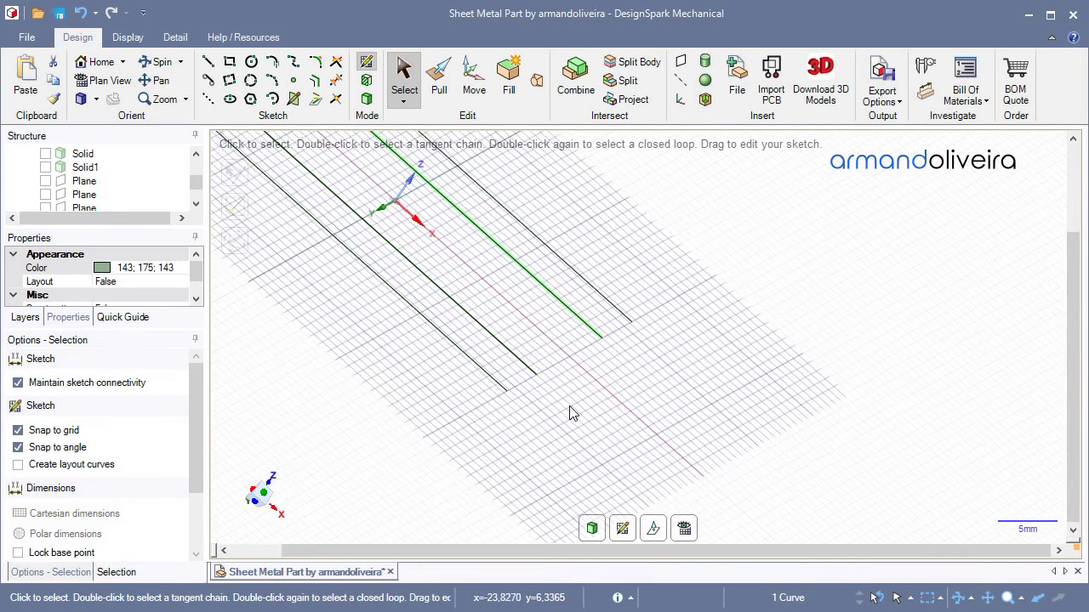
{"action": "scroll", "coordinate": [569, 411], "scroll_direction": "up", "scroll_amount": 1}
{"action": "scroll", "coordinate": [572, 412], "scroll_direction": "up", "scroll_amount": 1}
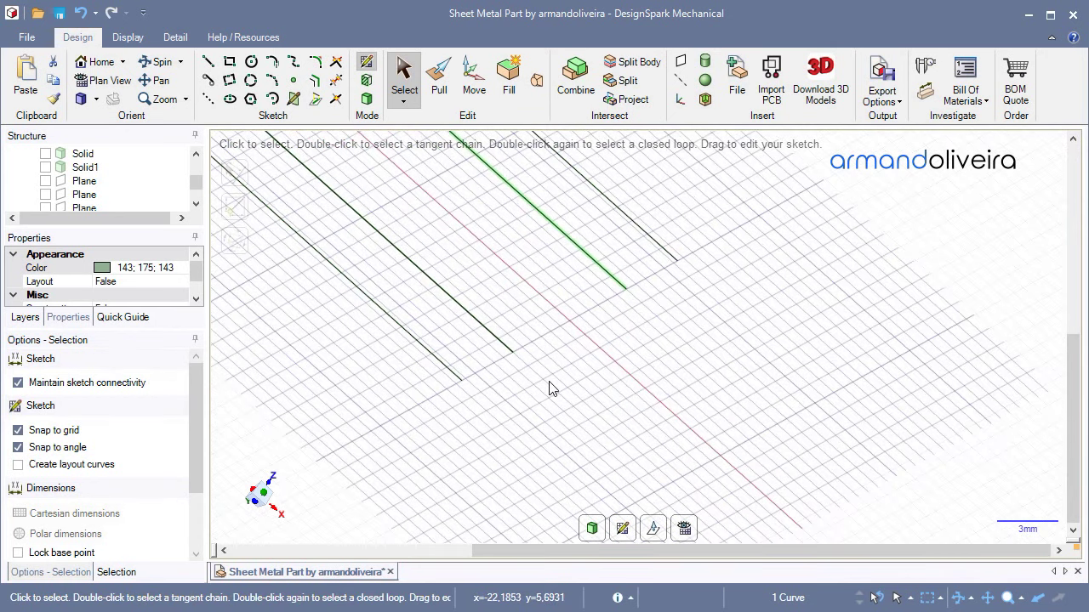
{"action": "key", "text": "l"}
{"action": "left_click", "coordinate": [462, 382]}
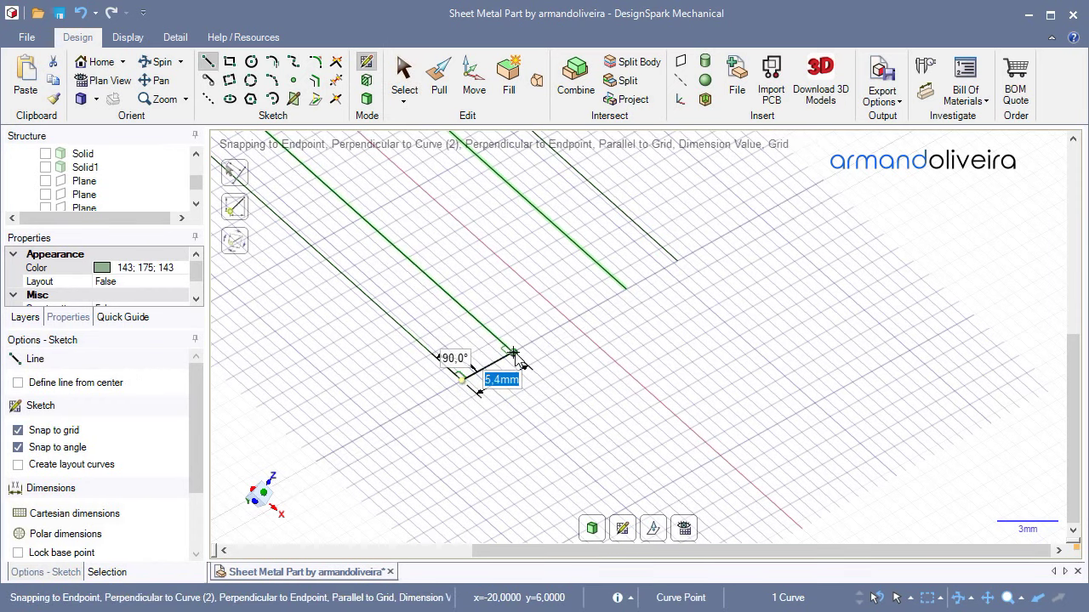
{"action": "left_click", "coordinate": [515, 356]}
{"action": "key", "text": "Escape"}
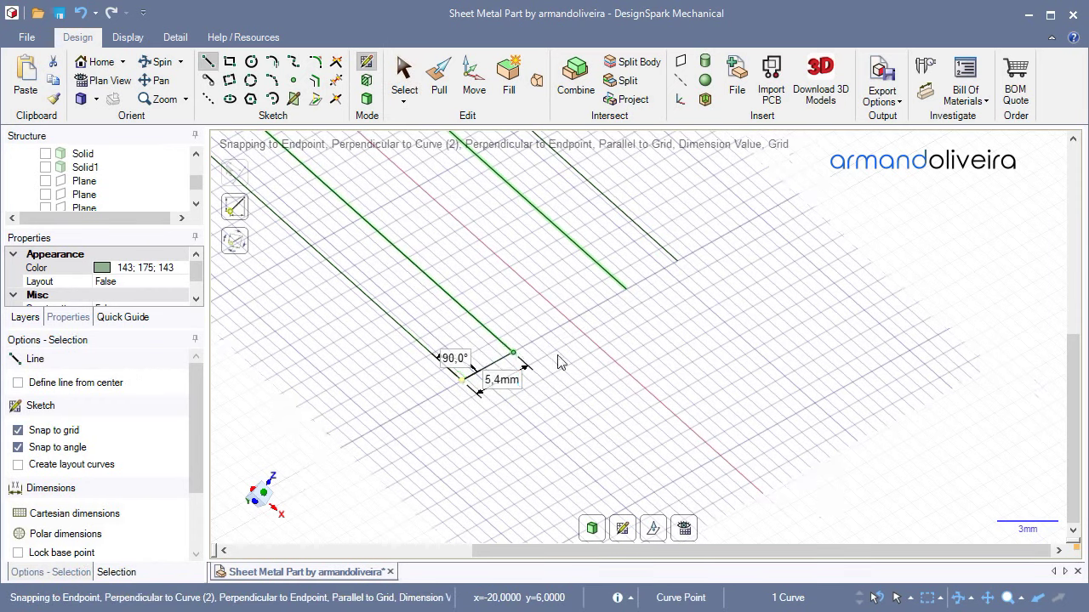
- Close the second strip's end with a line from the green edge to its offset line
{"action": "key", "text": "l"}
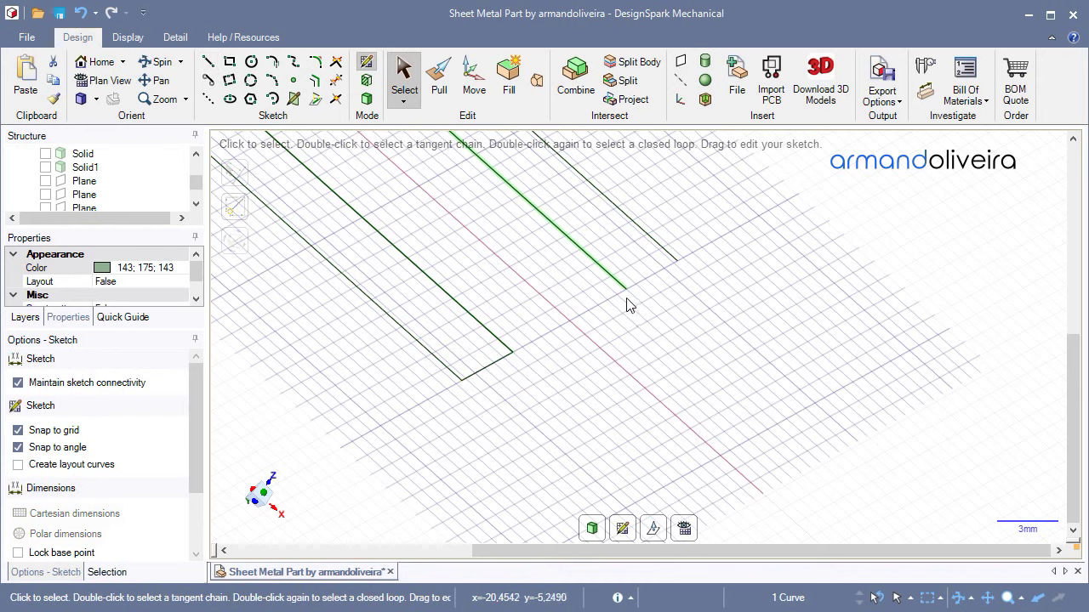
{"action": "left_click", "coordinate": [626, 292]}
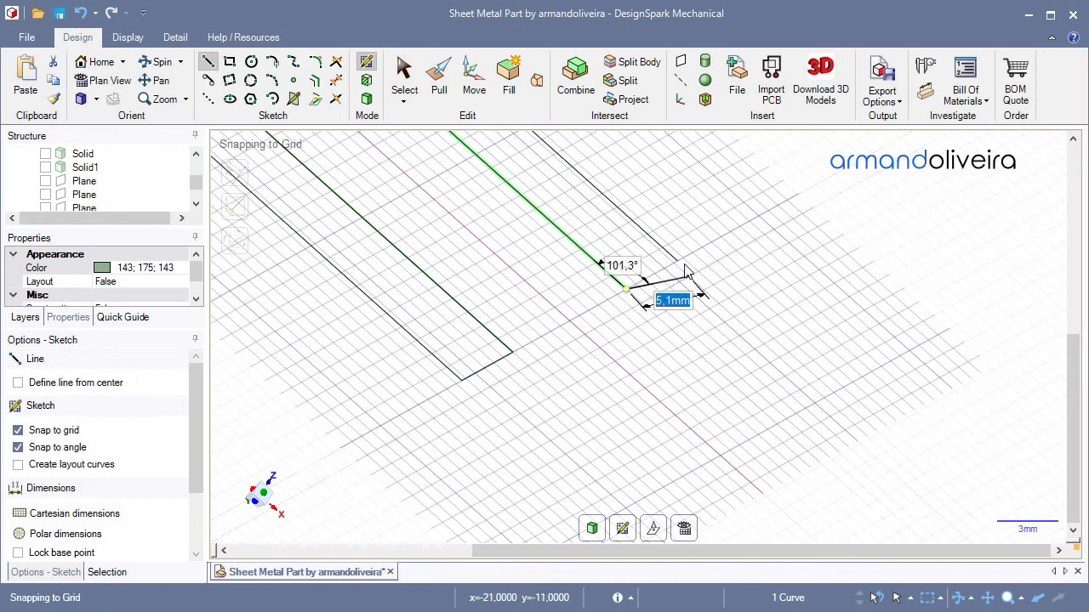
{"action": "left_click", "coordinate": [677, 262]}
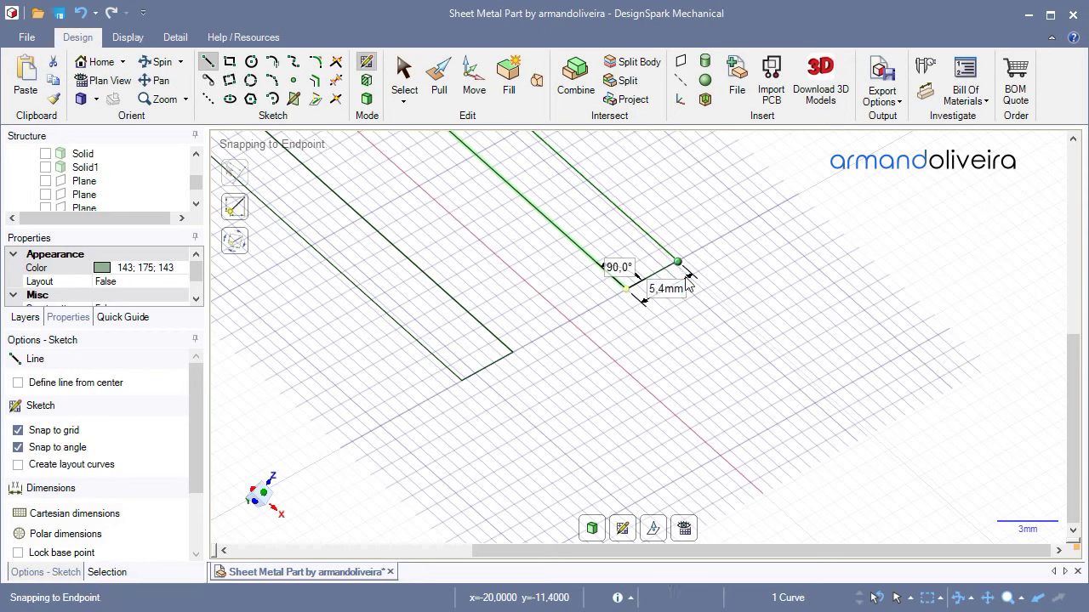
{"action": "key", "text": "Escape"}
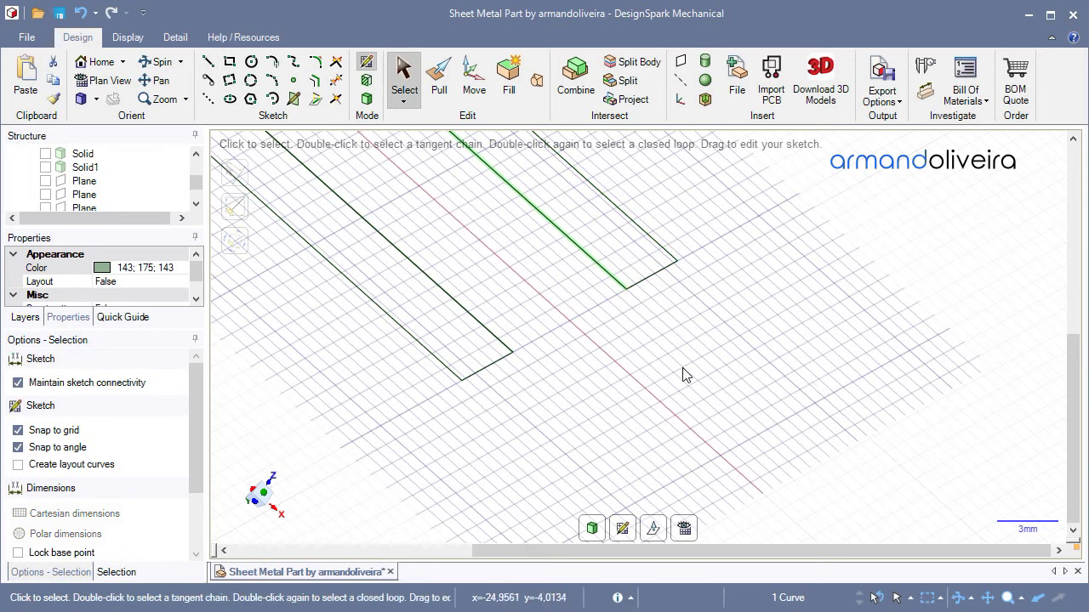
{"action": "scroll", "coordinate": [652, 411], "scroll_direction": "down", "scroll_amount": 2}
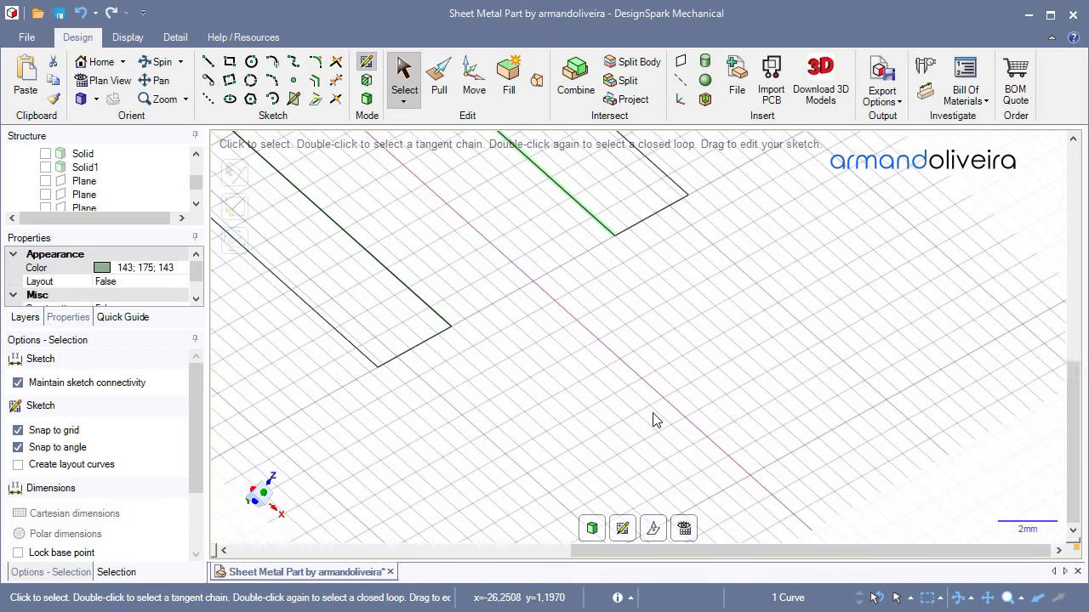
{"action": "scroll", "coordinate": [653, 411], "scroll_direction": "up", "scroll_amount": 2}
{"action": "scroll", "coordinate": [653, 414], "scroll_direction": "down", "scroll_amount": 3}
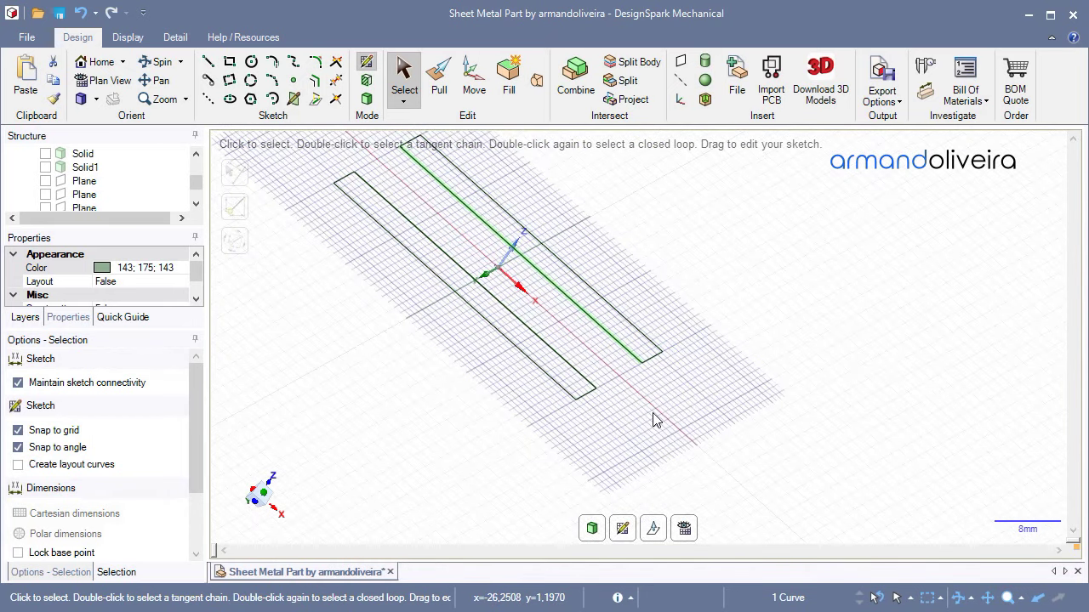
{"action": "scroll", "coordinate": [653, 413], "scroll_direction": "down", "scroll_amount": 1}
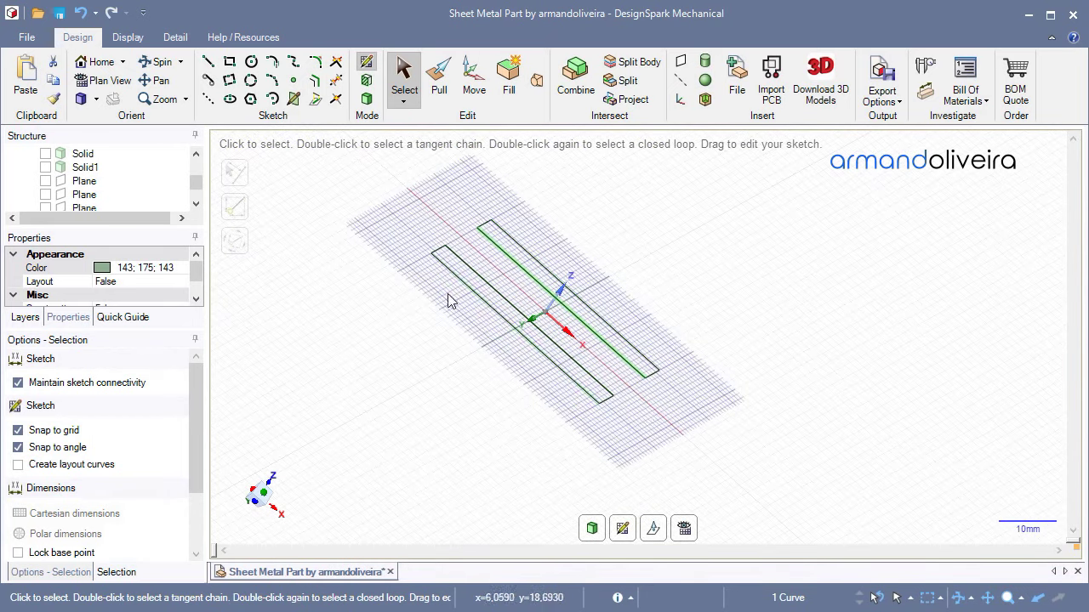
- Exit the sketch to form the strip surfaces, show all bracket solids, and return to home view
{"action": "left_click", "coordinate": [367, 98]}
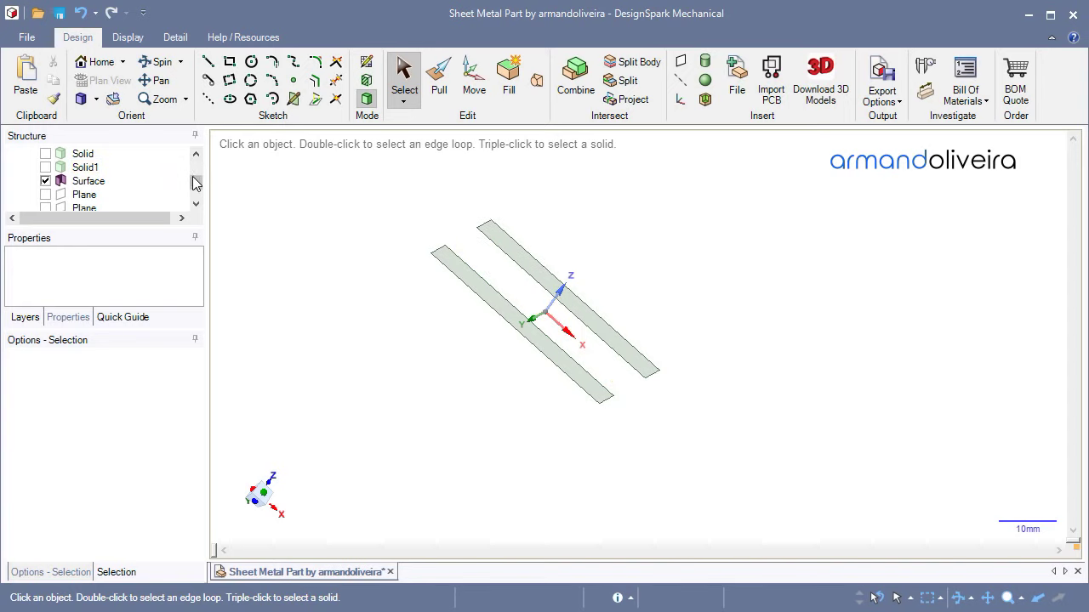
{"action": "left_click_drag", "start_coordinate": [197, 188], "coordinate": [196, 177]}
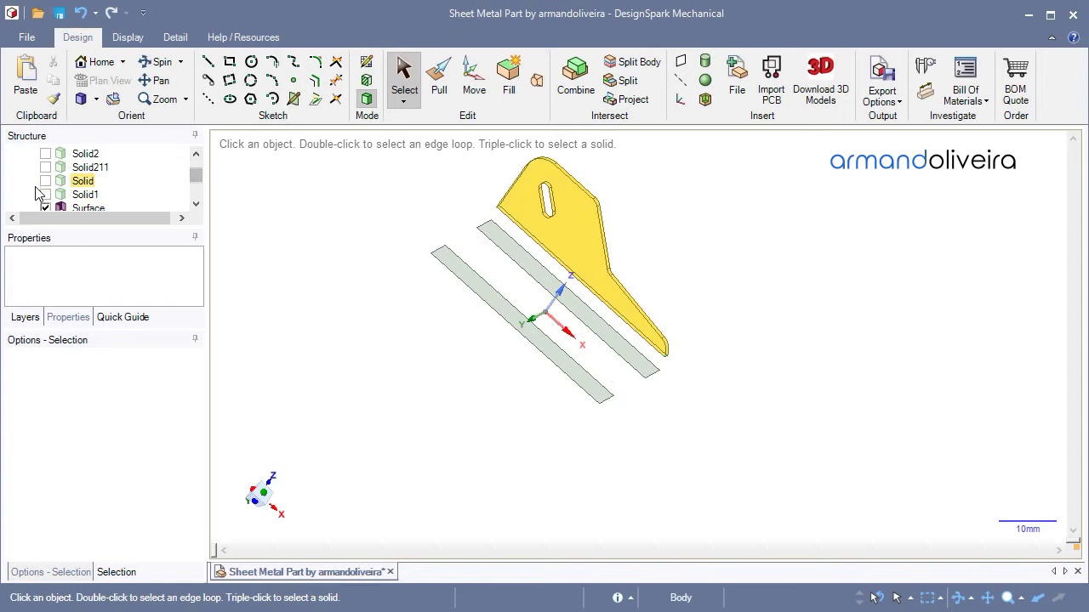
{"action": "left_click", "coordinate": [45, 195]}
{"action": "left_click", "coordinate": [45, 181]}
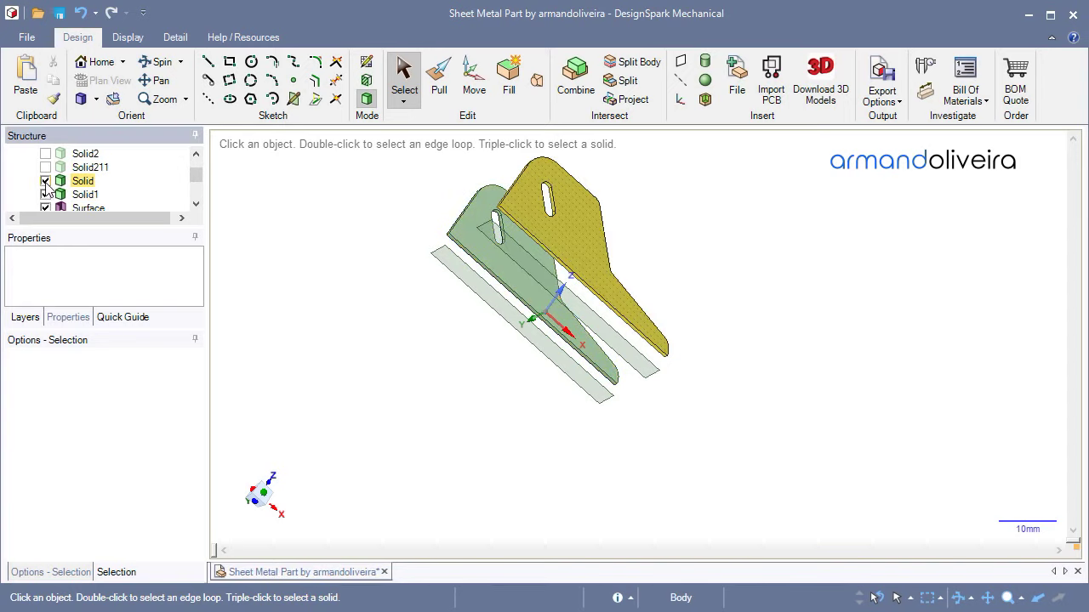
{"action": "left_click", "coordinate": [45, 168]}
{"action": "left_click", "coordinate": [46, 154]}
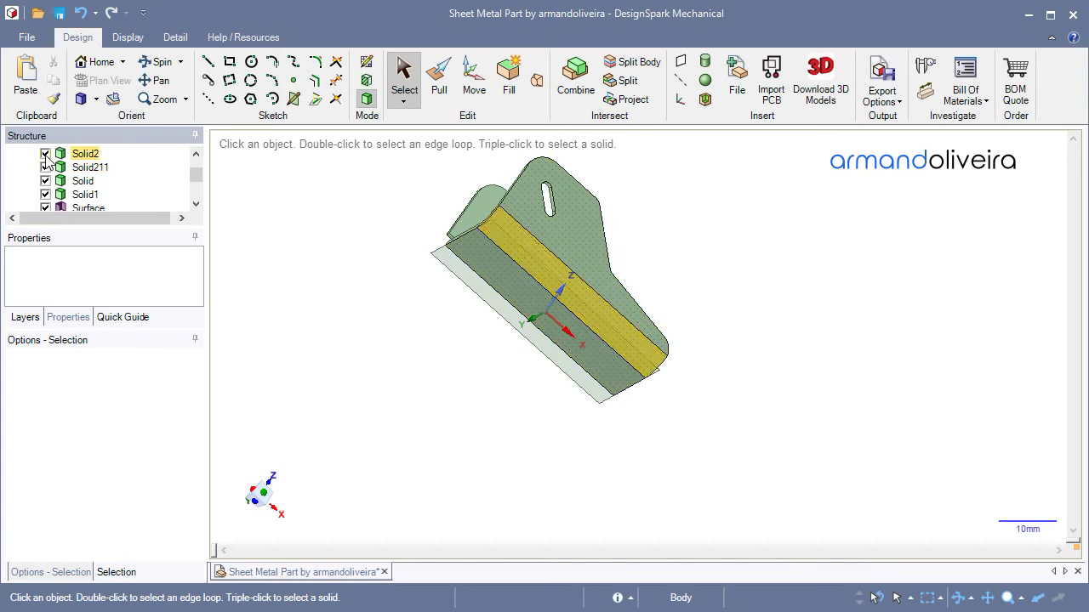
{"action": "left_click_drag", "start_coordinate": [194, 176], "coordinate": [195, 169]}
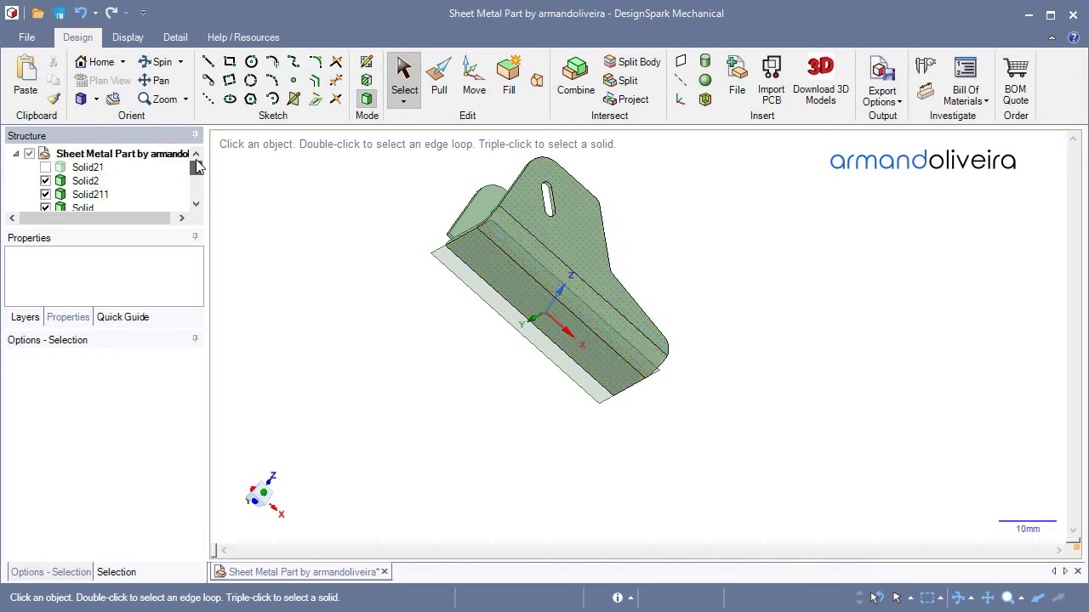
{"action": "left_click", "coordinate": [45, 168]}
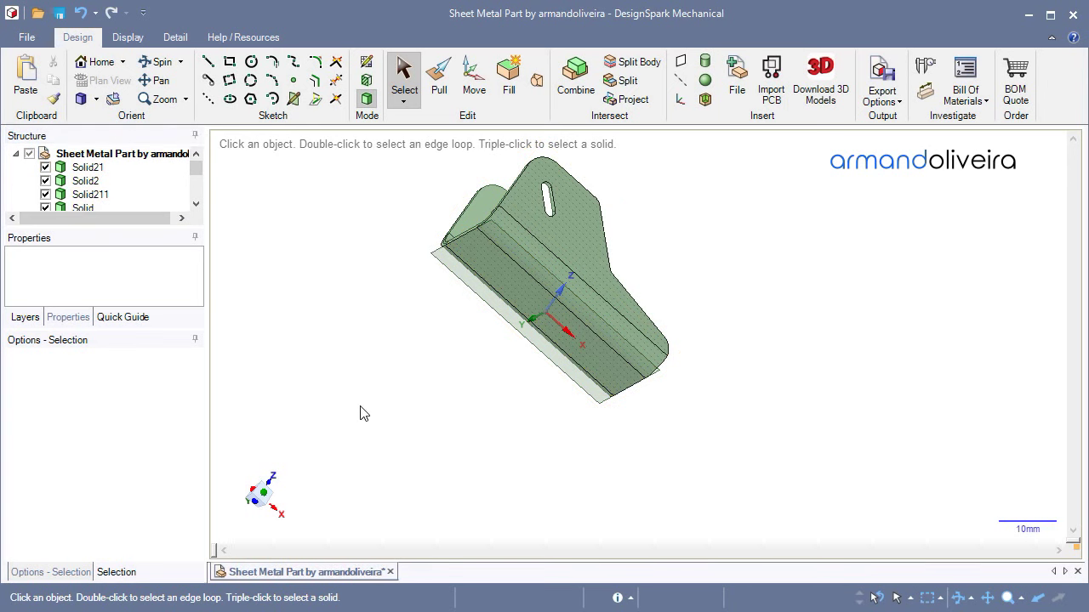
{"action": "key", "text": "h"}
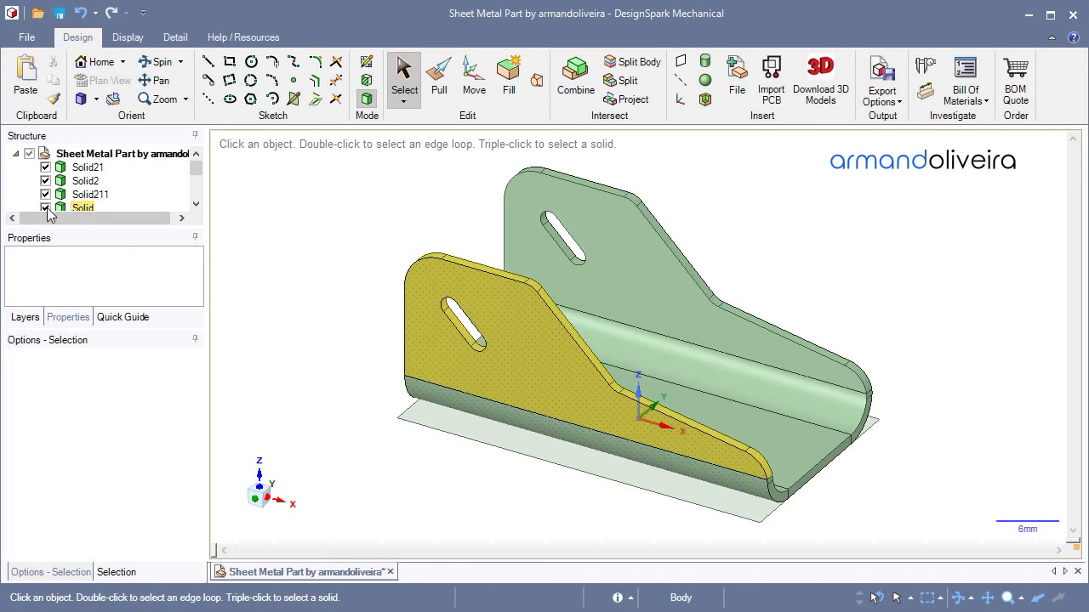
- Hide Solid21, Solid2, Solid211, Solid and Solid1 so only the two surface strips show
{"action": "left_click", "coordinate": [46, 168]}
{"action": "left_click", "coordinate": [46, 181]}
{"action": "left_click", "coordinate": [46, 195]}
{"action": "left_click", "coordinate": [46, 208]}
{"action": "scroll", "coordinate": [47, 200], "scroll_direction": "down", "scroll_amount": 1}
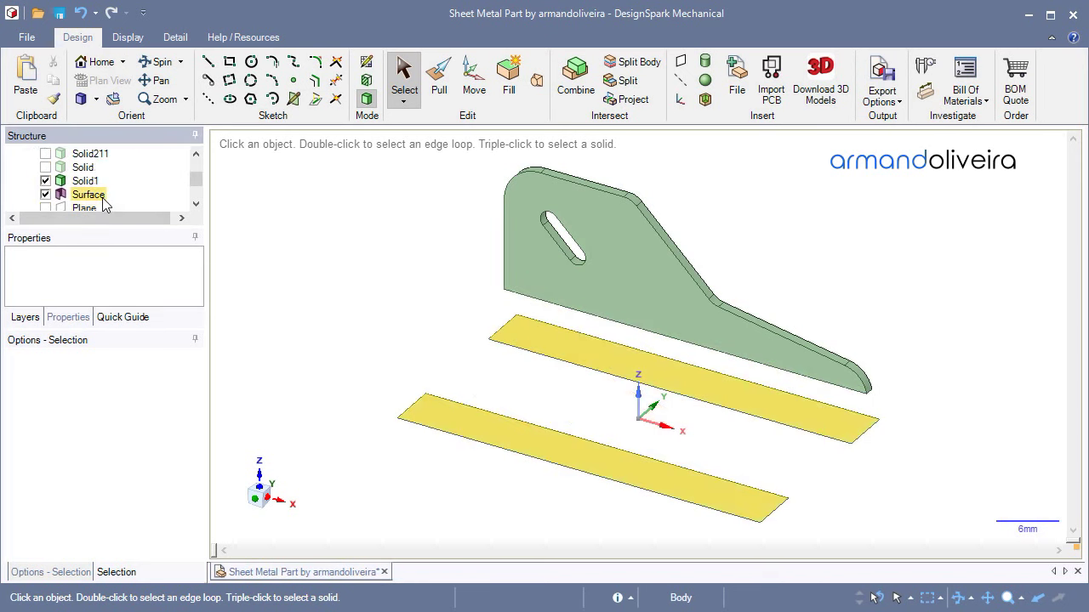
{"action": "left_click", "coordinate": [46, 181]}
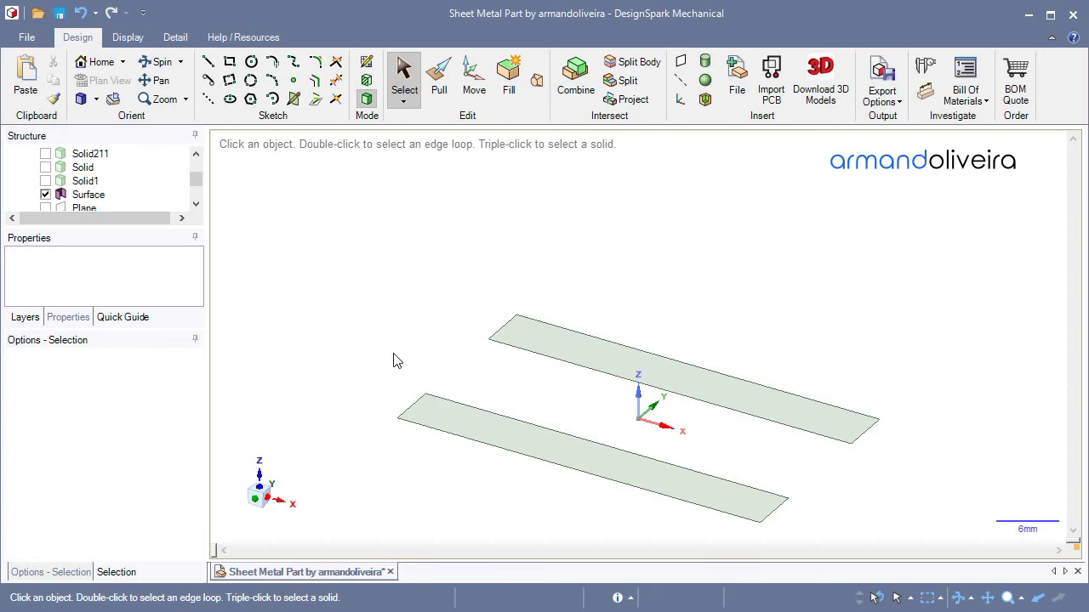
{"action": "left_click", "coordinate": [443, 410]}
{"action": "key", "text": "Escape"}
- Pull both surface strips together into 1 mm-thick solid bars
{"action": "left_click", "coordinate": [439, 81]}
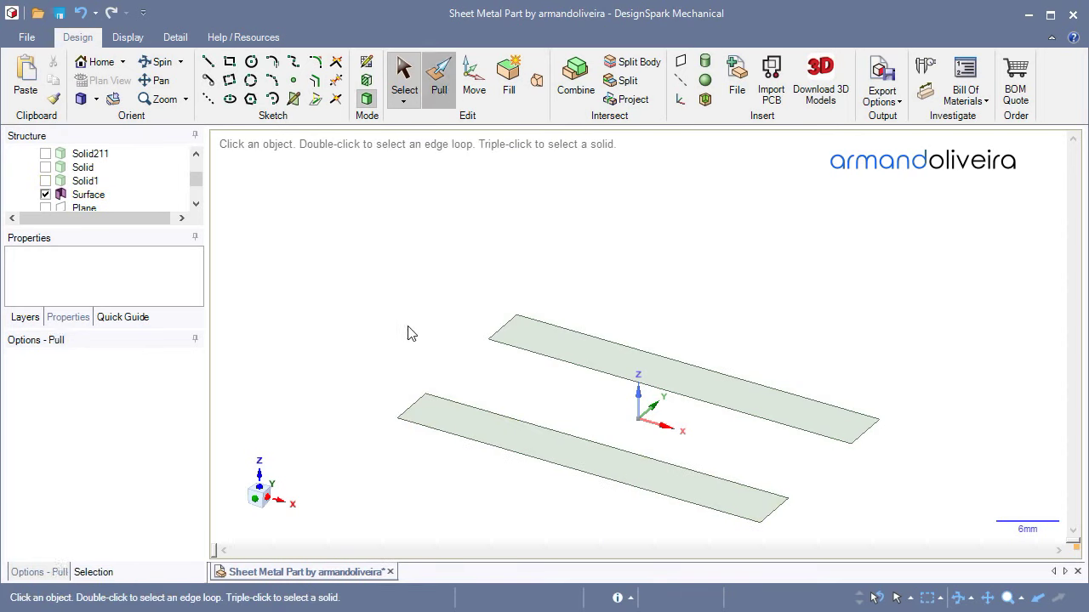
{"action": "left_click", "coordinate": [442, 411]}
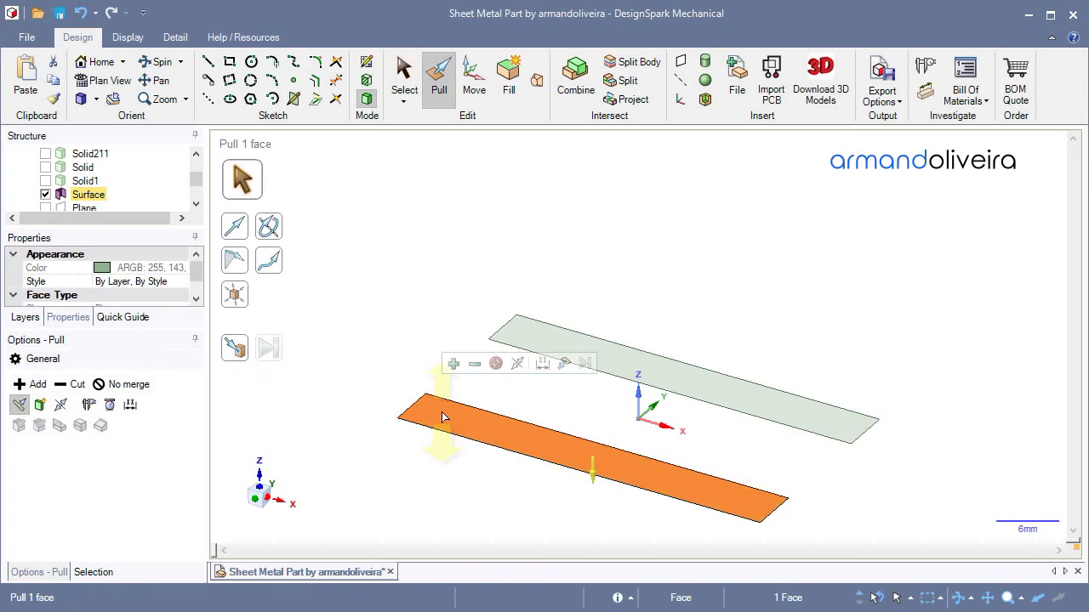
{"action": "key", "text": "ctrl"}
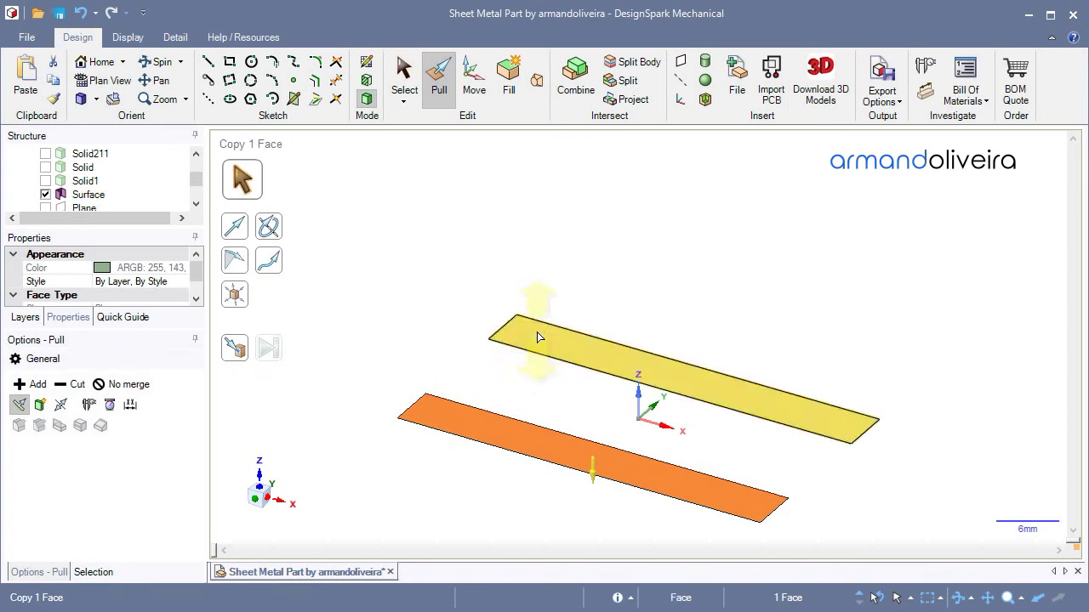
{"action": "left_click", "coordinate": [538, 334], "text": "ctrl"}
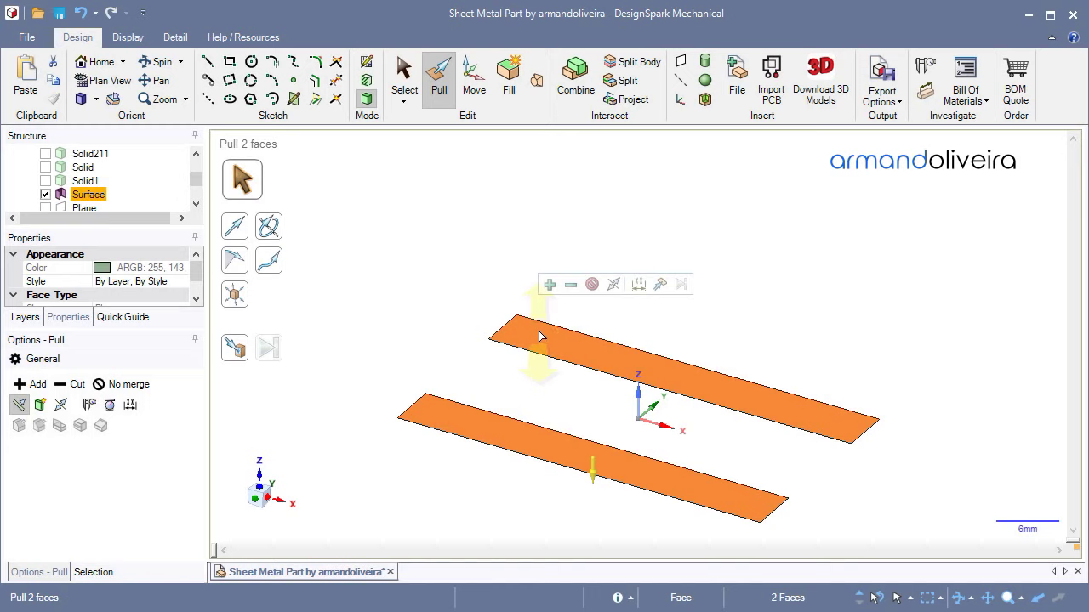
{"action": "left_click_drag", "start_coordinate": [539, 334], "coordinate": [540, 332]}
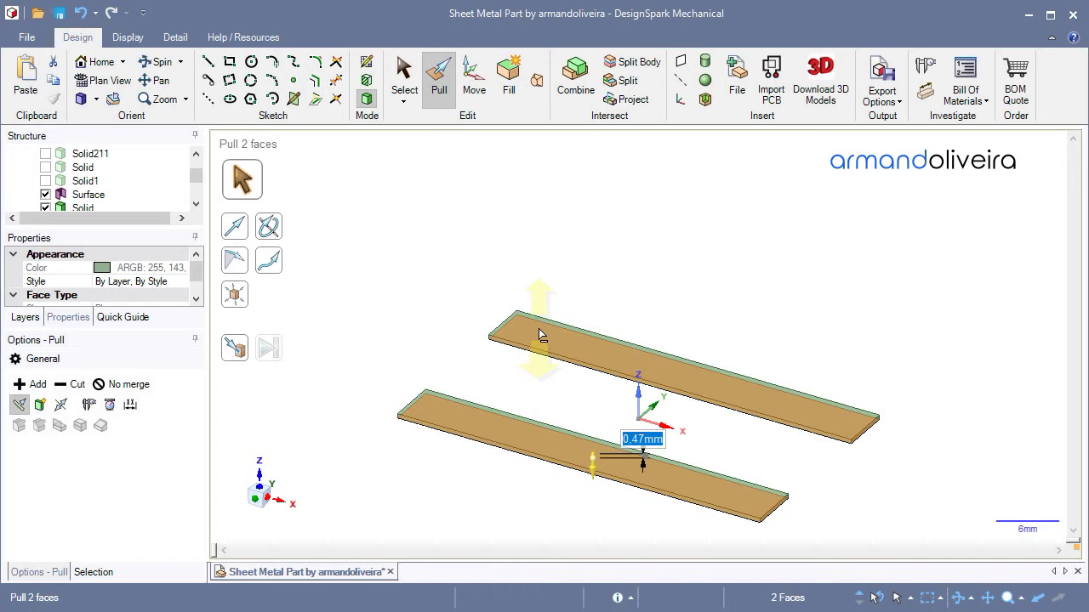
{"action": "type", "text": "1"}
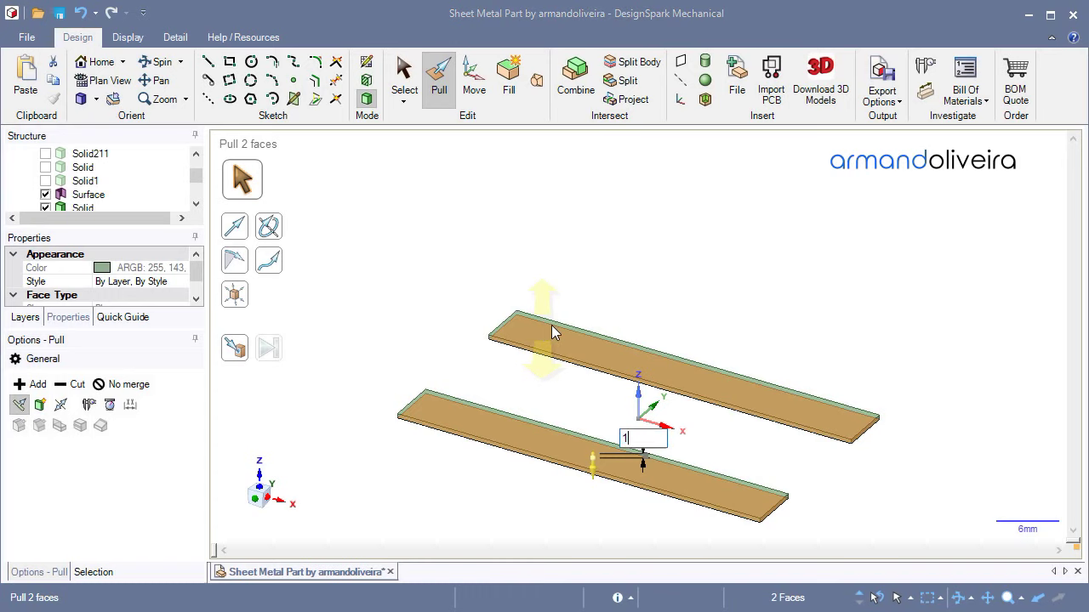
{"action": "key", "text": "Return"}
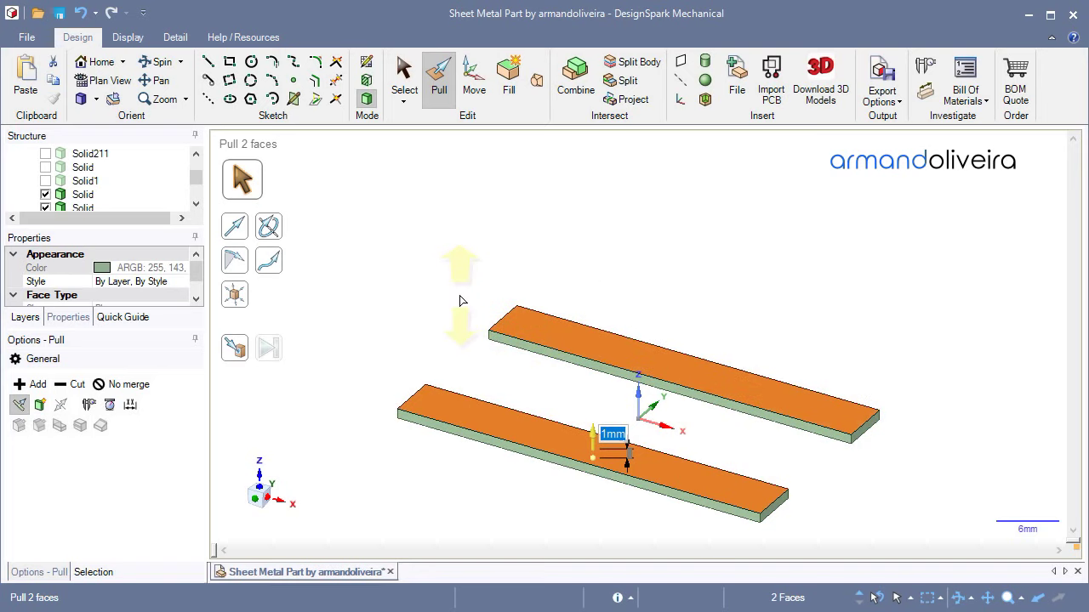
{"action": "key", "text": "s"}
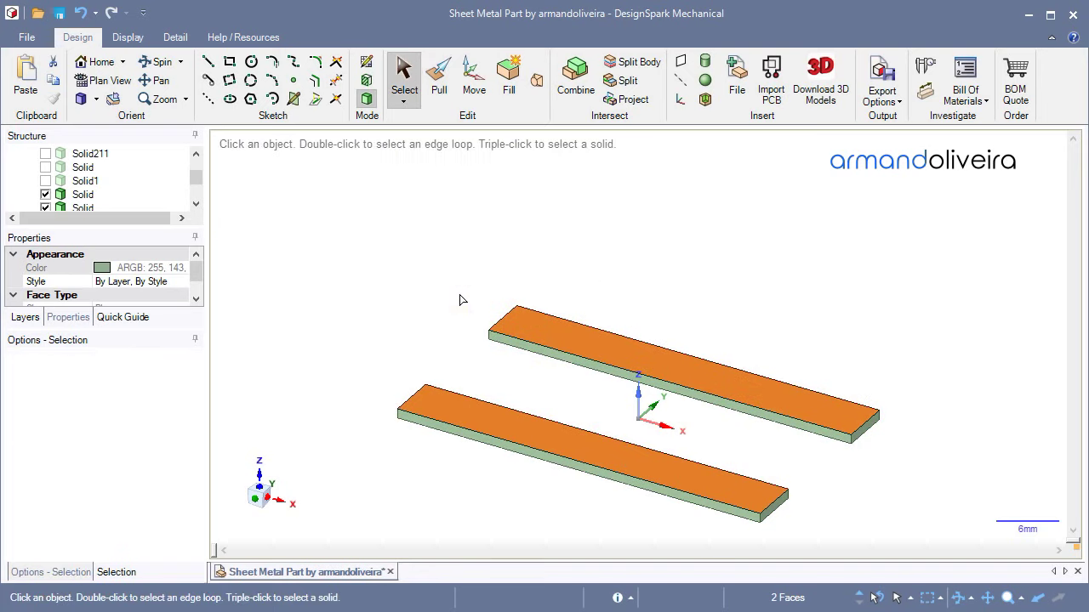
- Select both slabs and colour them light green
{"action": "left_click", "coordinate": [460, 299]}
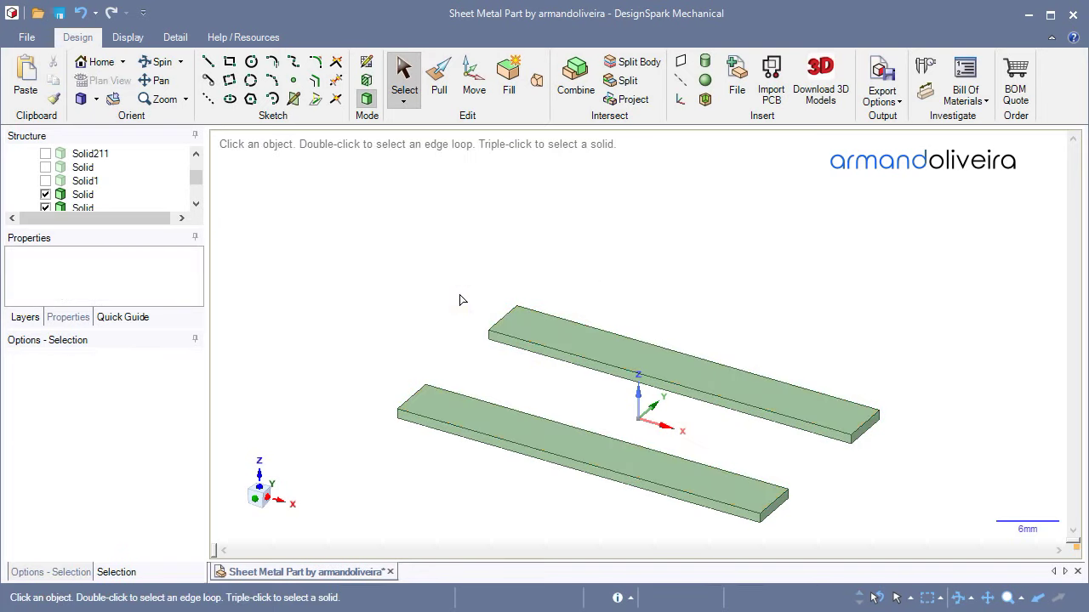
{"action": "left_click", "coordinate": [533, 319]}
{"action": "double_click", "coordinate": [532, 317]}
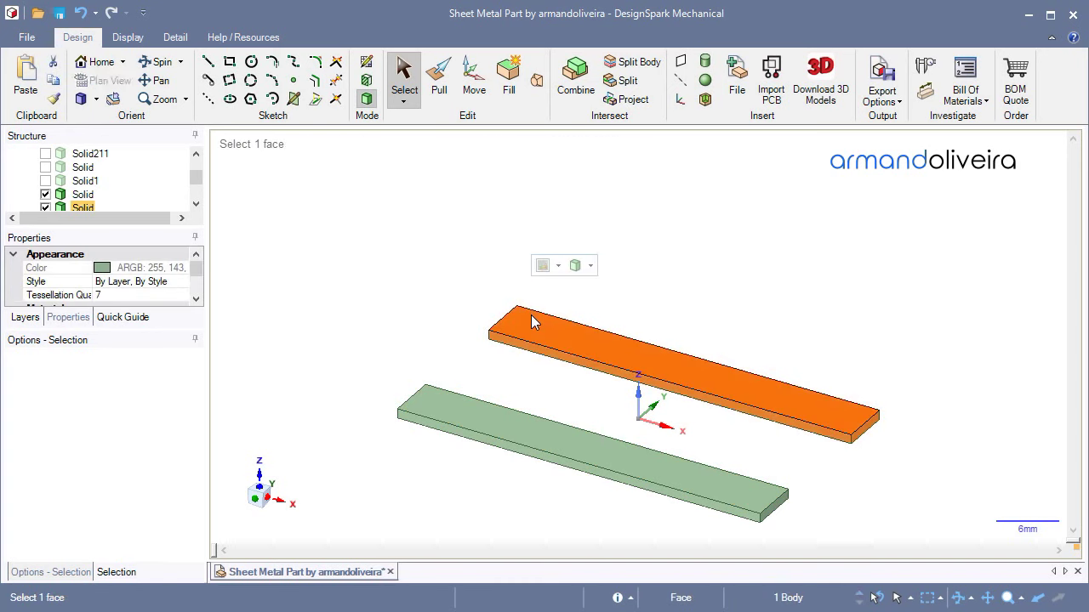
{"action": "left_click", "coordinate": [437, 408], "text": "ctrl"}
{"action": "left_click", "coordinate": [437, 409], "text": "ctrl"}
{"action": "left_click", "coordinate": [437, 408], "text": "ctrl"}
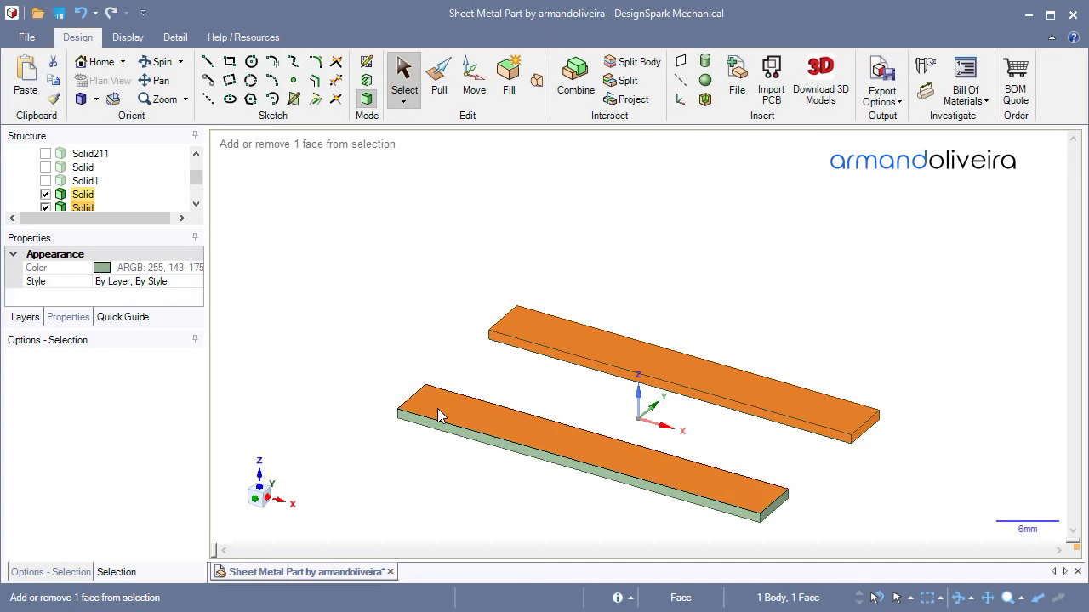
{"action": "triple_click", "coordinate": [437, 409], "text": "ctrl"}
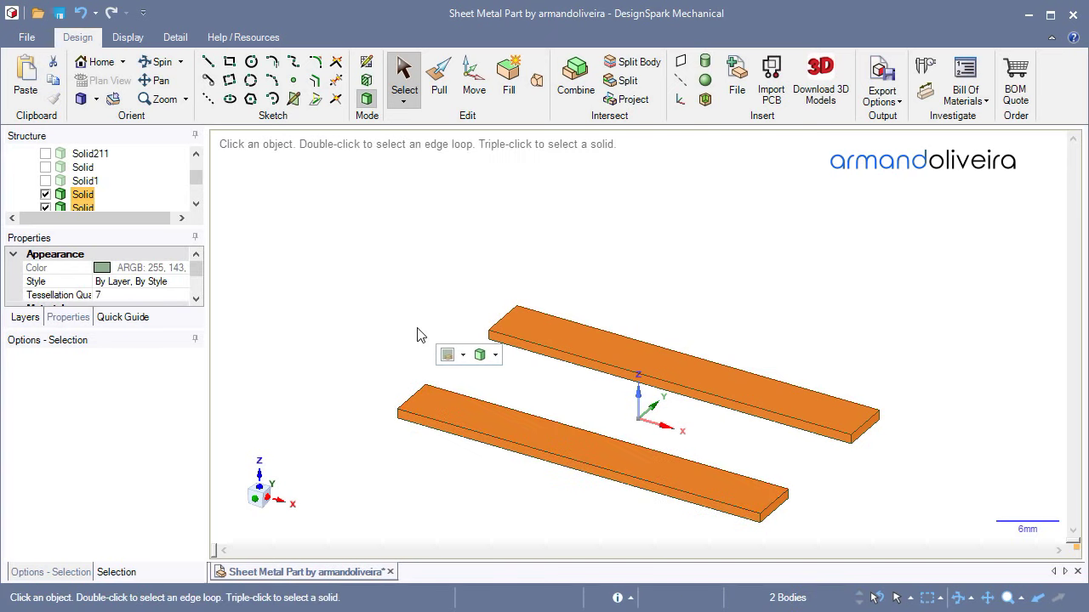
{"action": "left_click", "coordinate": [464, 356]}
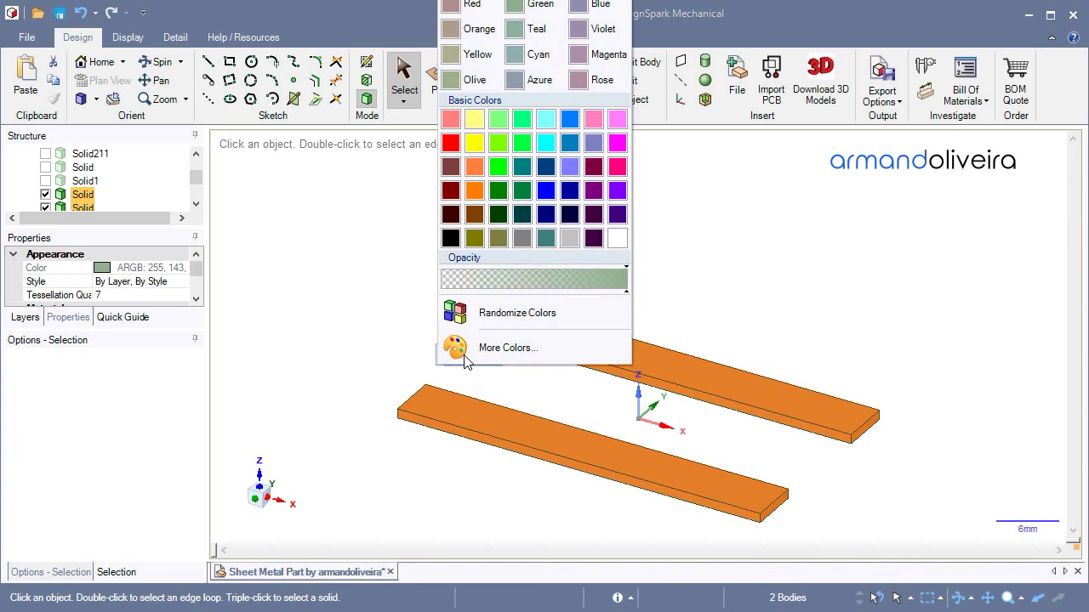
{"action": "left_click", "coordinate": [500, 124]}
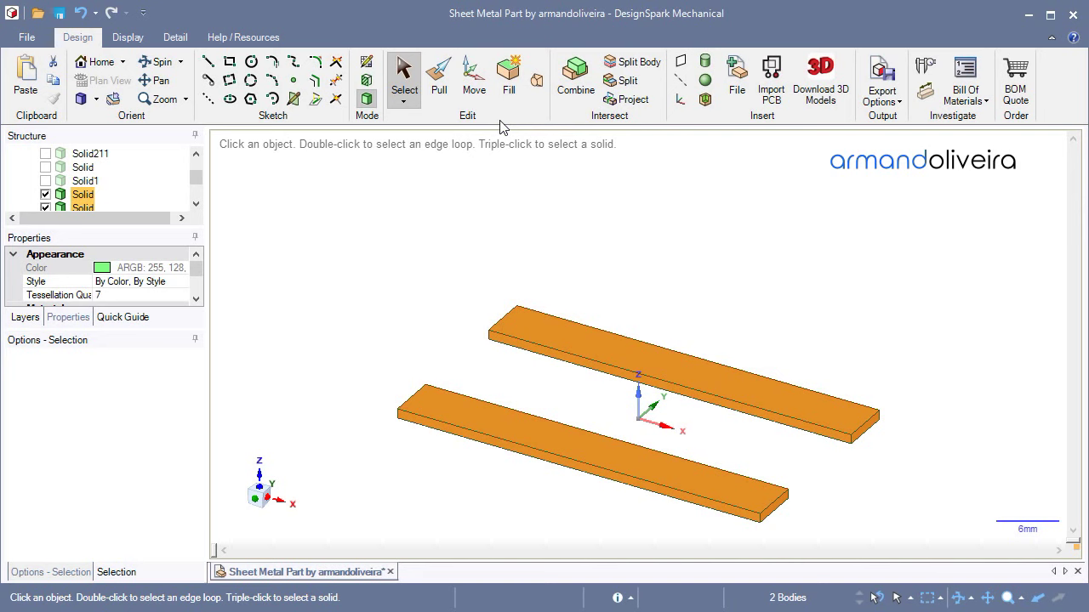
- Apply the Transparent style override to both strips
{"action": "right_click", "coordinate": [466, 328]}
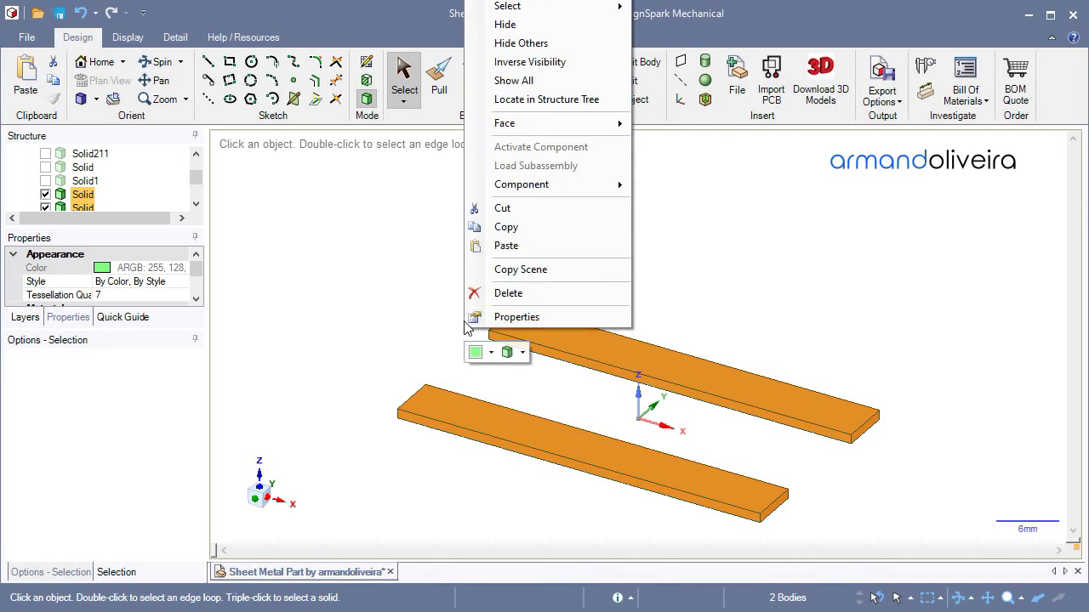
{"action": "left_click", "coordinate": [523, 352]}
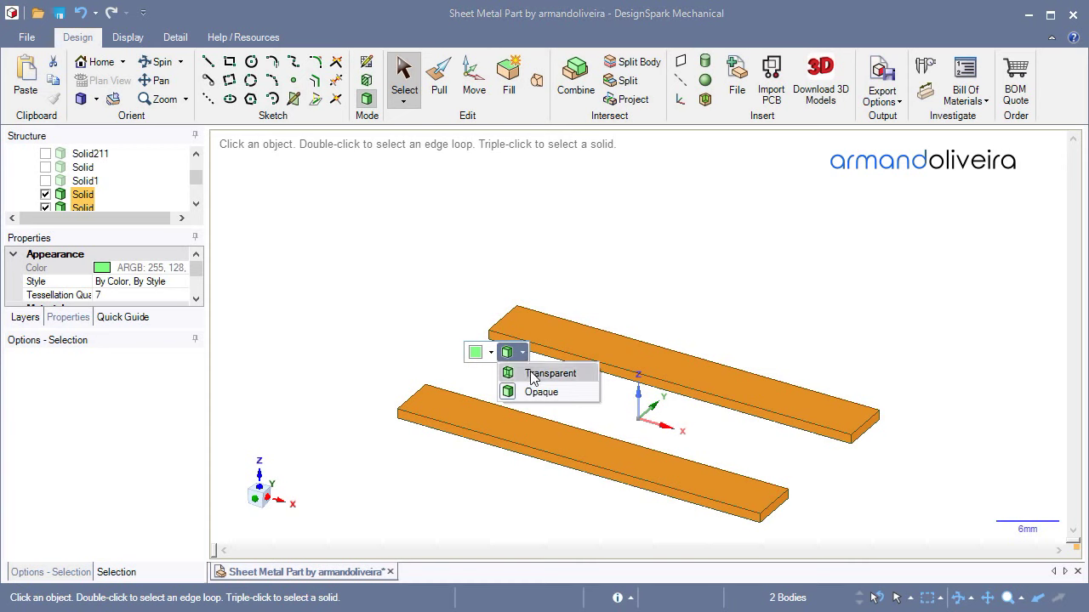
{"action": "left_click", "coordinate": [536, 374]}
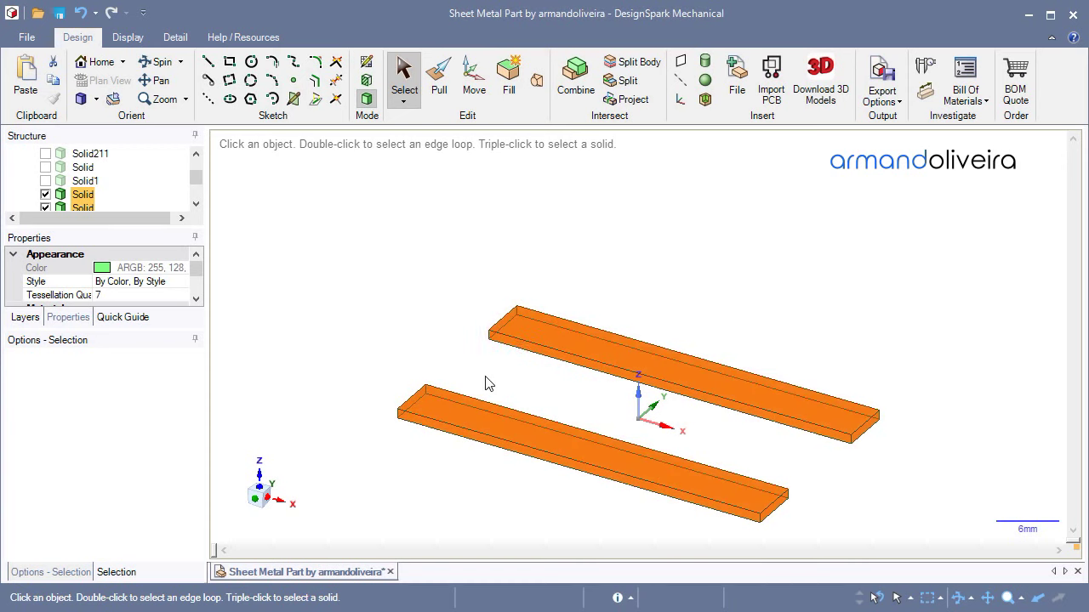
{"action": "left_click", "coordinate": [488, 383]}
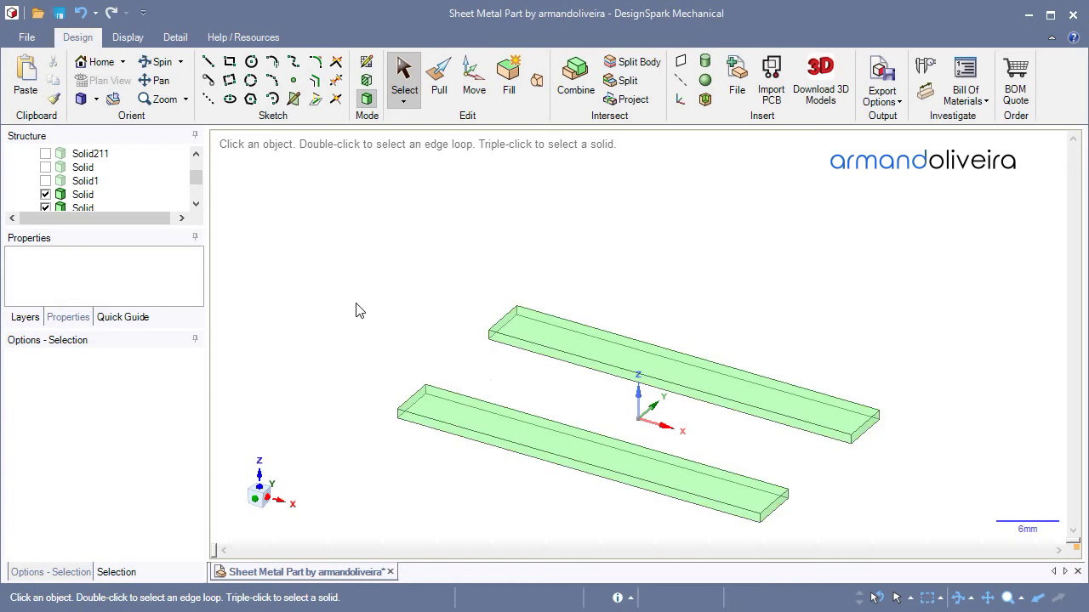
- Hide both strips, show Solid1, Solid, Solid211, Solid2 and Solid21, and orbit the bracket
{"action": "left_click", "coordinate": [45, 194]}
{"action": "left_click", "coordinate": [45, 208]}
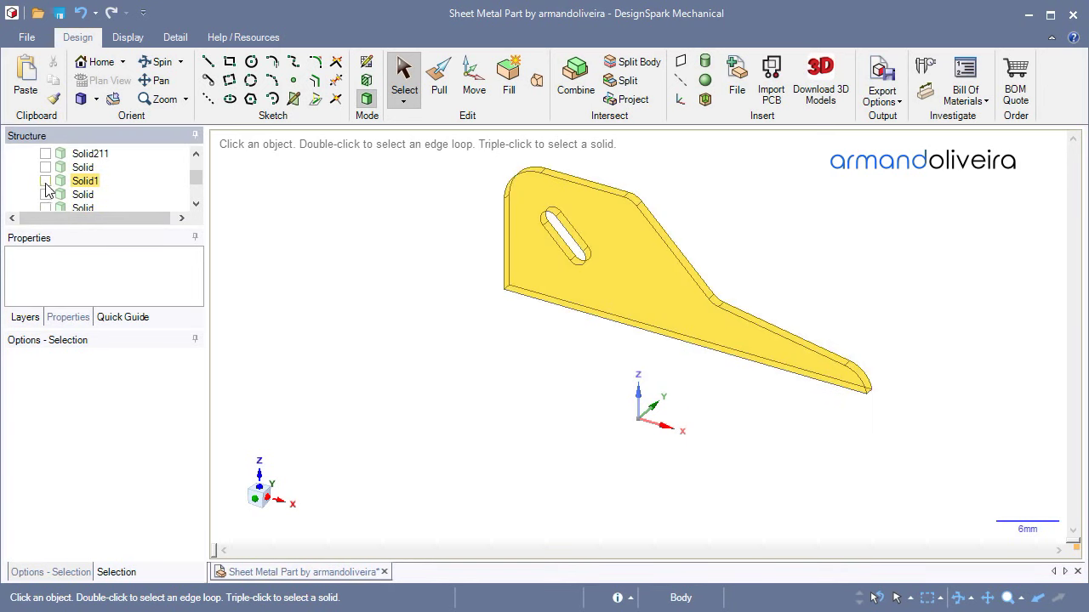
{"action": "left_click", "coordinate": [45, 180]}
{"action": "left_click", "coordinate": [45, 167]}
{"action": "left_click", "coordinate": [45, 153]}
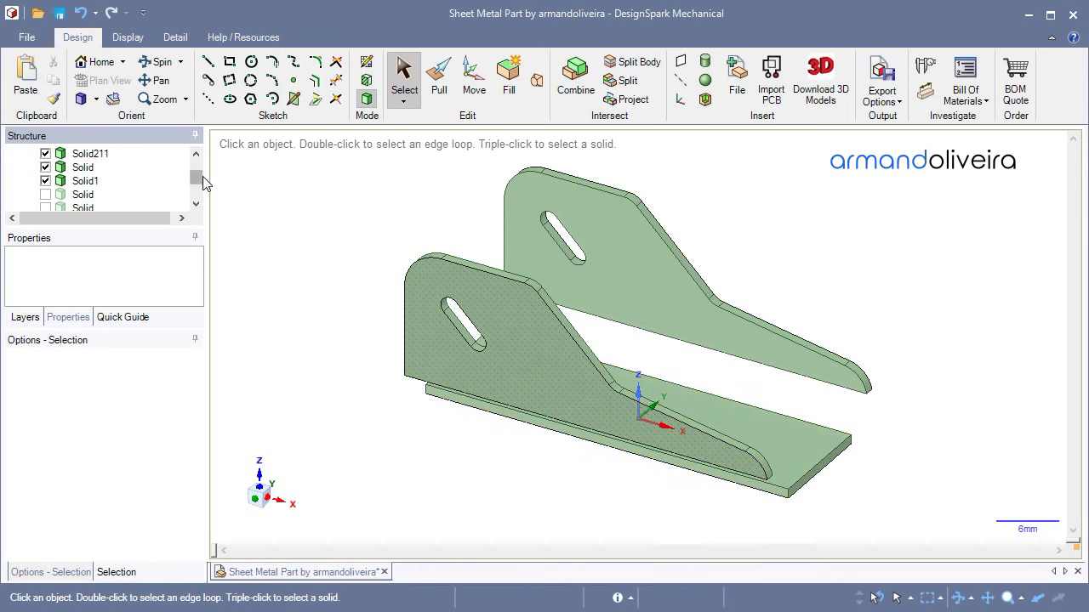
{"action": "left_click_drag", "start_coordinate": [197, 178], "coordinate": [194, 171]}
{"action": "left_click", "coordinate": [45, 166]}
{"action": "left_click", "coordinate": [45, 153]}
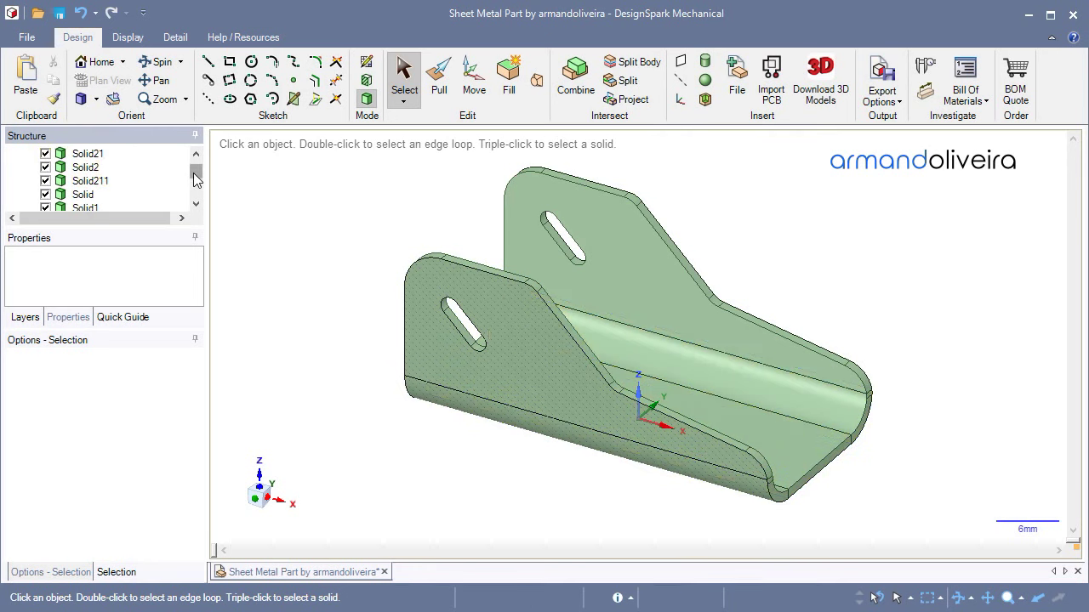
{"action": "left_click_drag", "start_coordinate": [194, 173], "coordinate": [194, 165]}
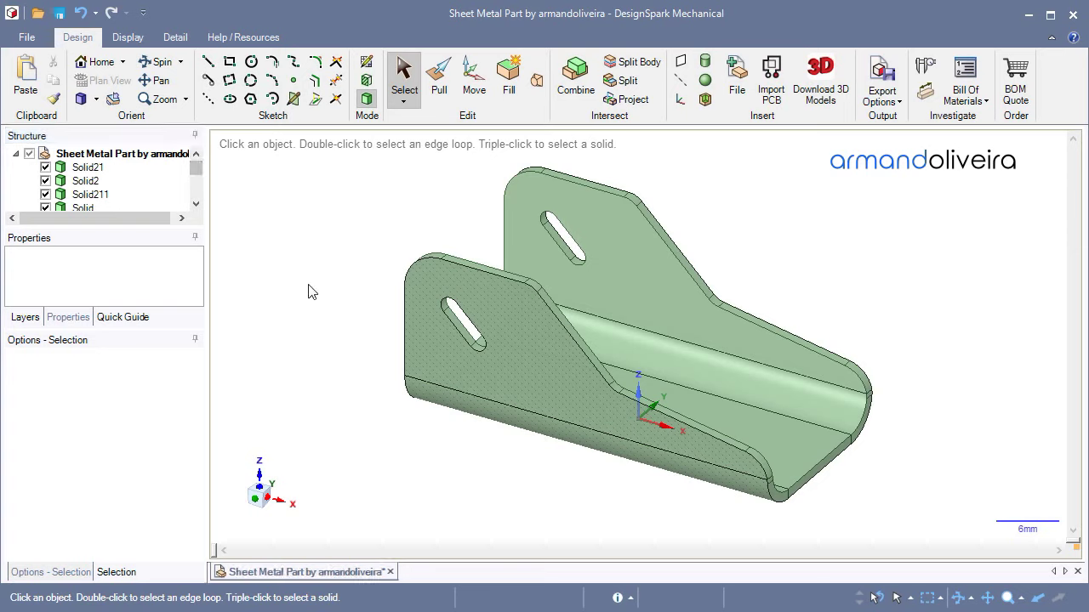
{"action": "mouse_move", "coordinate": [309, 292]}
{"action": "middle_mouse_down"}
{"action": "mouse_move", "coordinate": [326, 332]}
{"action": "mouse_move", "coordinate": [589, 351]}
{"action": "mouse_move", "coordinate": [595, 364]}
{"action": "middle_mouse_up"}
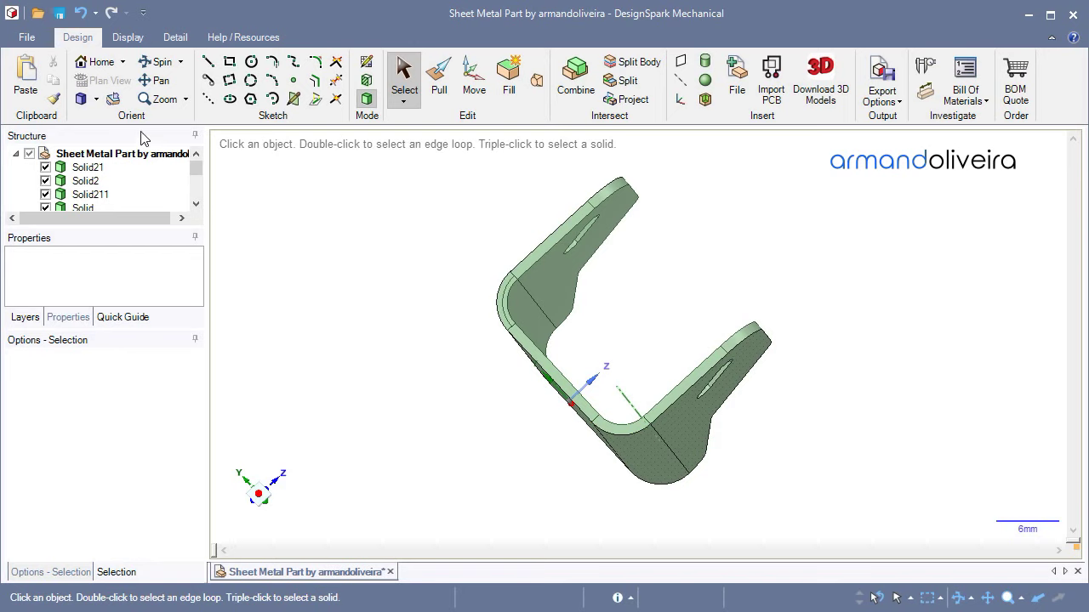
- Switch to the Front view and show both green strips again beneath the bracket
{"action": "left_click", "coordinate": [98, 103]}
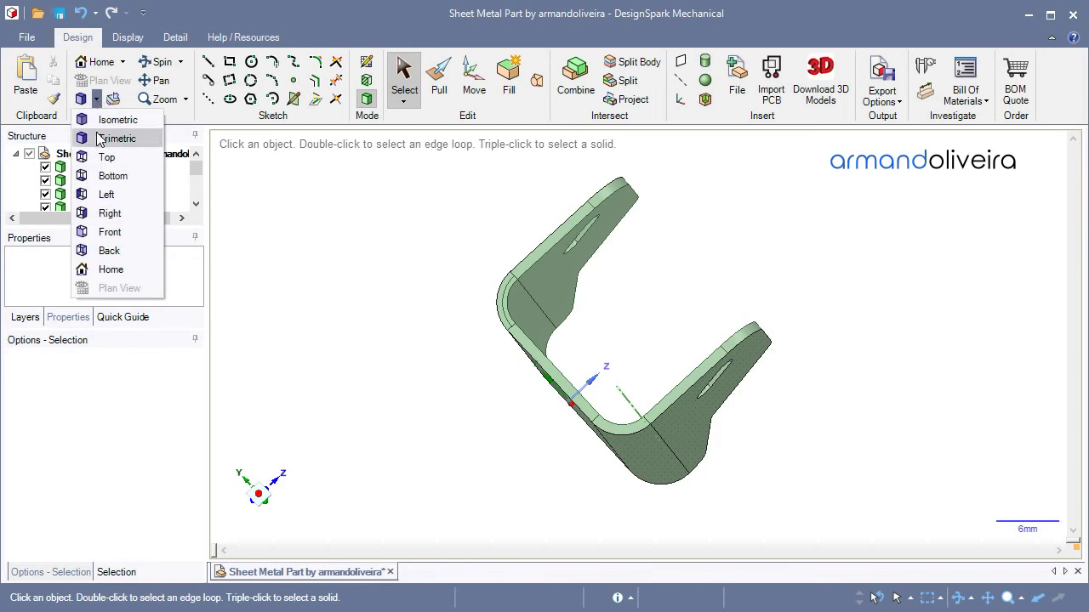
{"action": "left_click", "coordinate": [102, 195]}
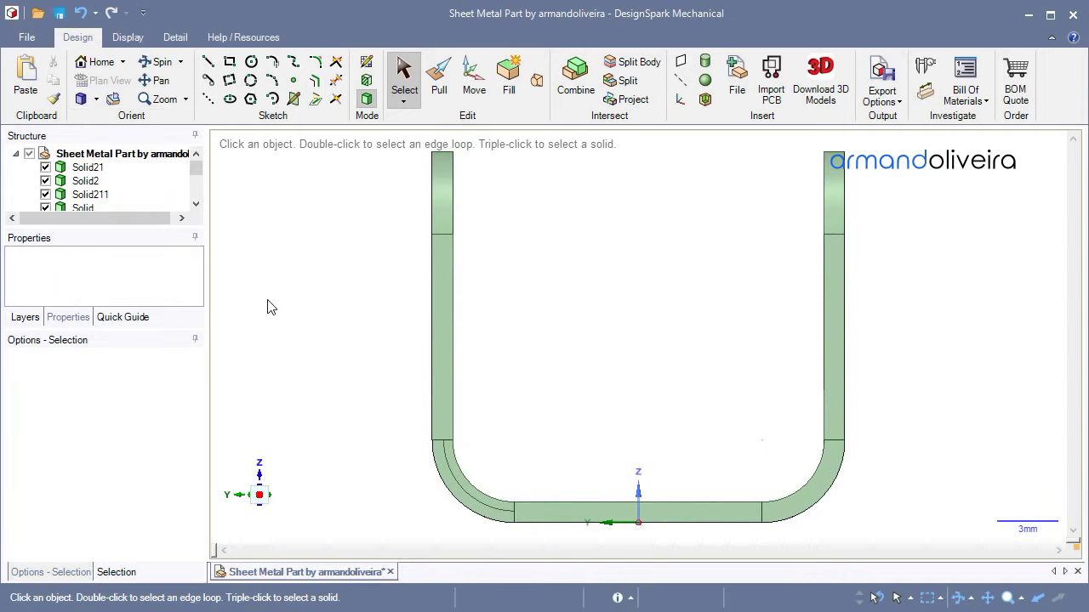
{"action": "key", "text": "m"}
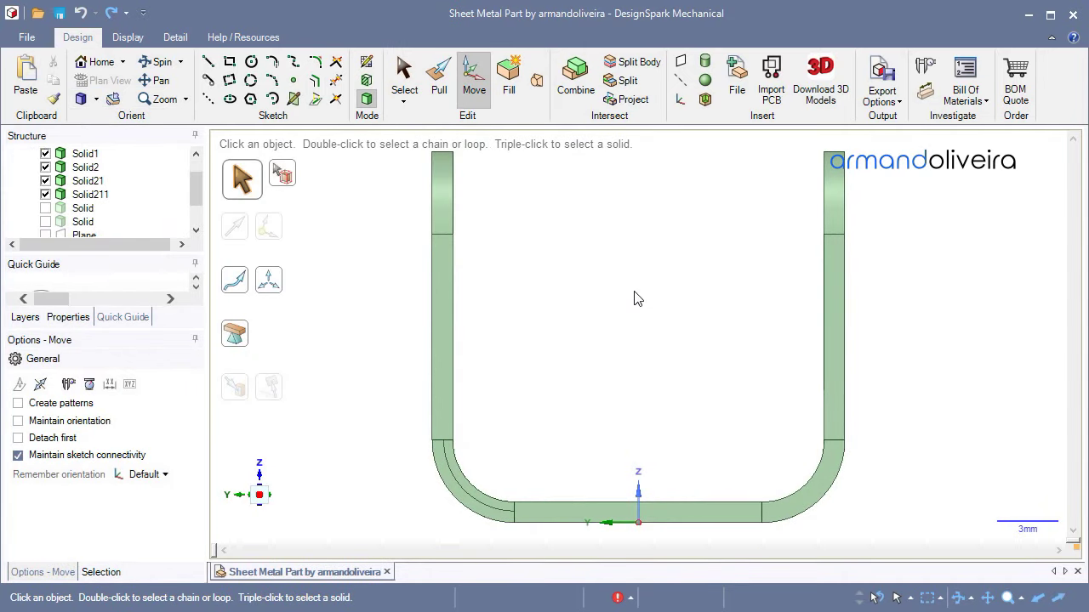
{"action": "scroll", "coordinate": [637, 298], "scroll_direction": "down", "scroll_amount": 2}
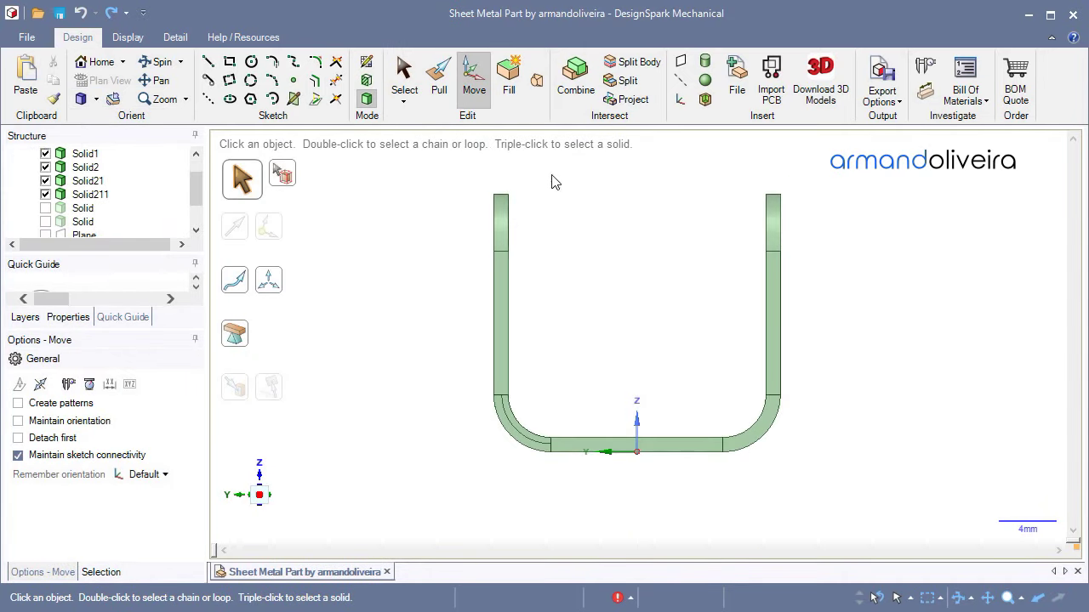
{"action": "left_click", "coordinate": [46, 209]}
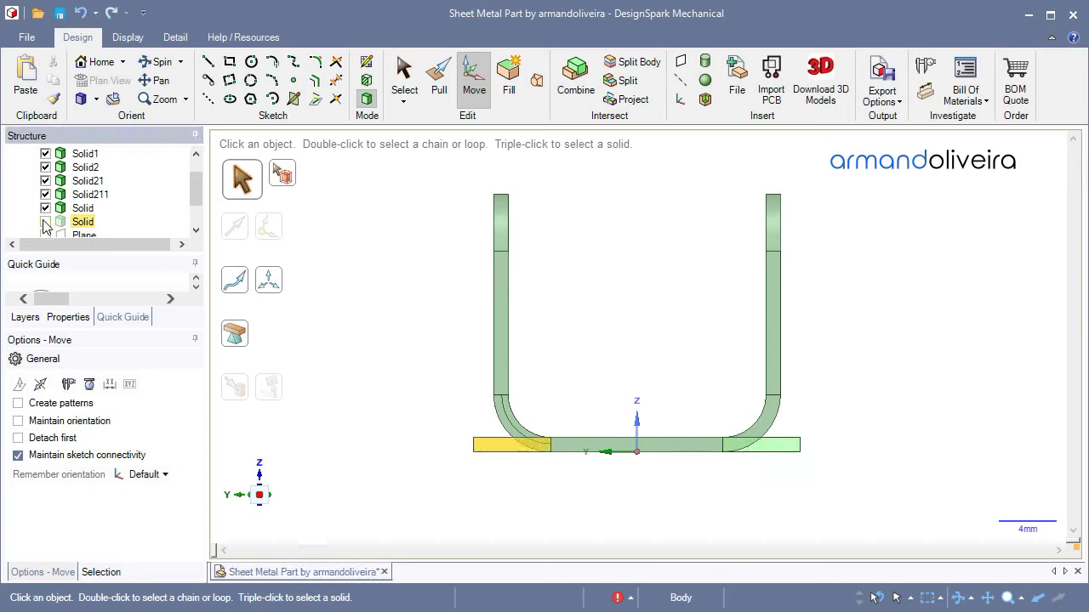
{"action": "left_click", "coordinate": [46, 222]}
{"action": "mouse_move", "coordinate": [369, 318]}
{"action": "middle_mouse_down"}
{"action": "mouse_move", "coordinate": [387, 330]}
{"action": "mouse_move", "coordinate": [394, 316]}
{"action": "mouse_move", "coordinate": [403, 323]}
{"action": "middle_mouse_up"}
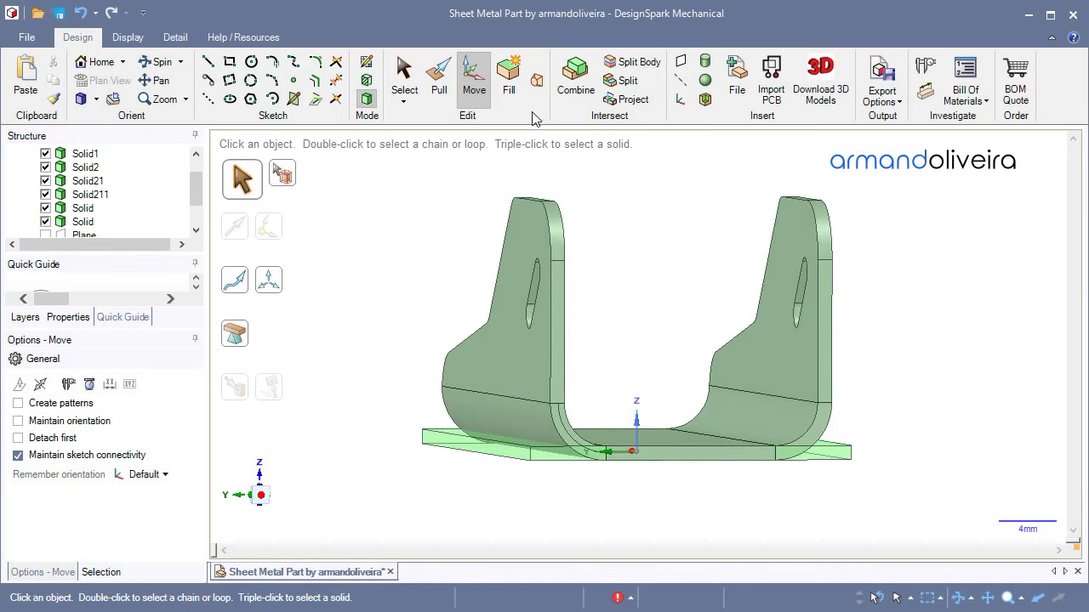
{"action": "left_click", "coordinate": [682, 63]}
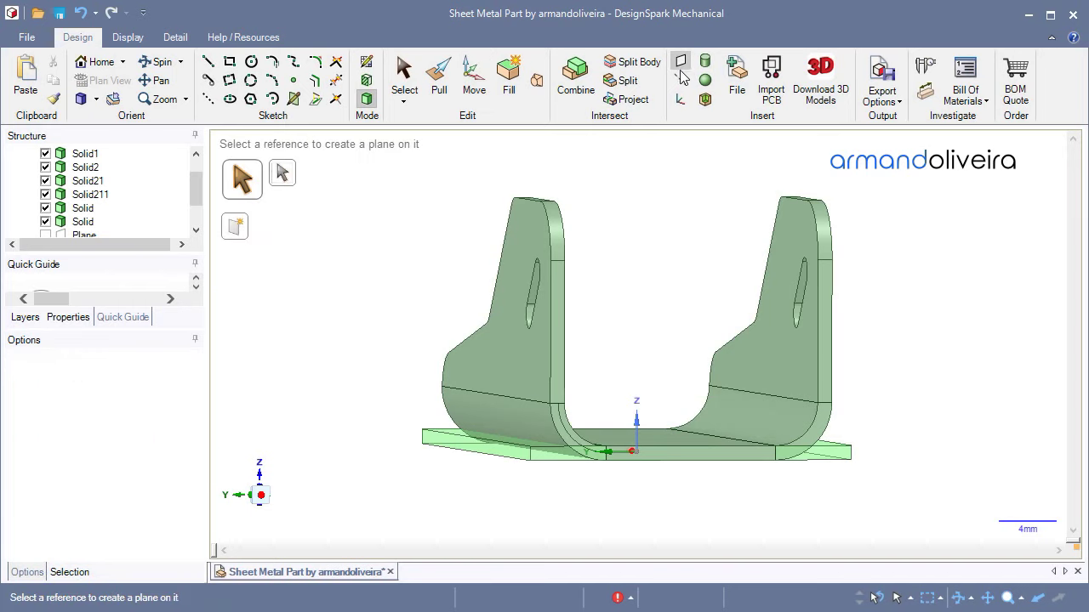
- Place a plane on the left and right side plates, then begin a sketch on the side plane
{"action": "left_click", "coordinate": [437, 438]}
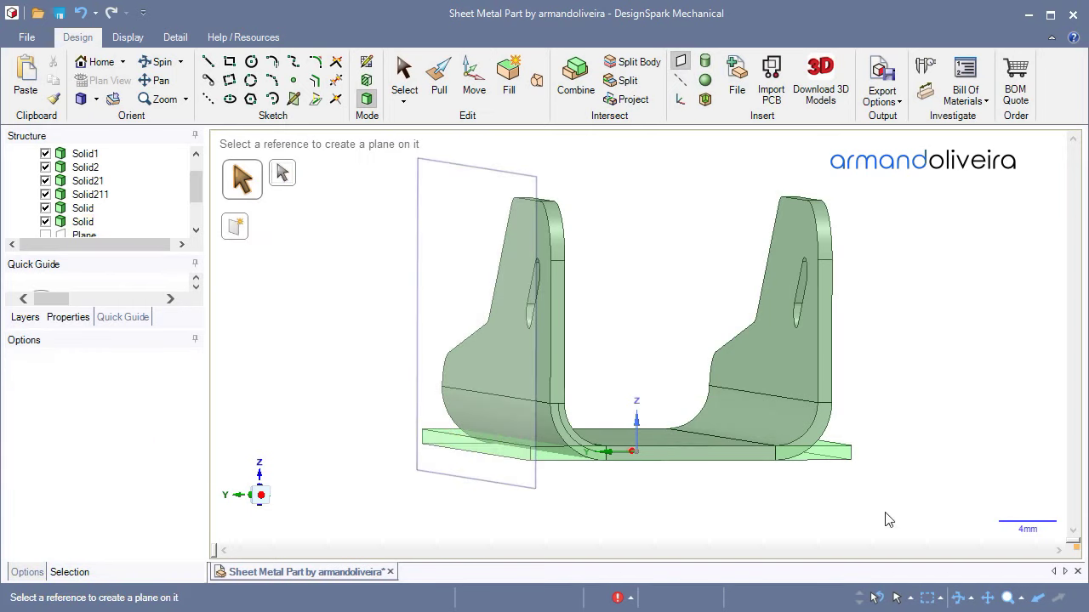
{"action": "middle_click_drag", "start_coordinate": [933, 461], "coordinate": [827, 474]}
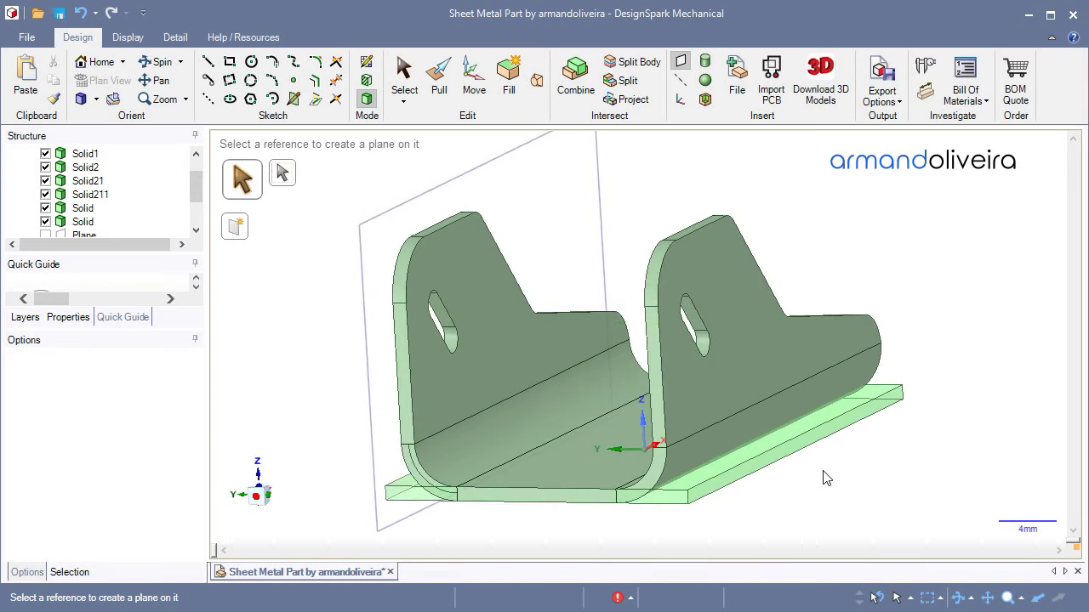
{"action": "left_click", "coordinate": [796, 447]}
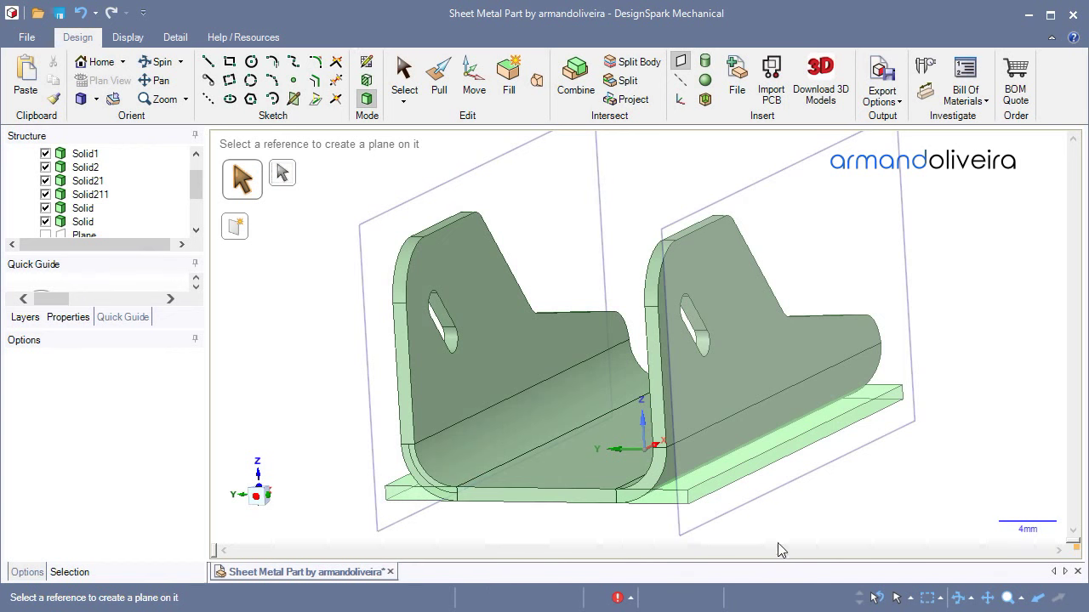
{"action": "left_click", "coordinate": [745, 481]}
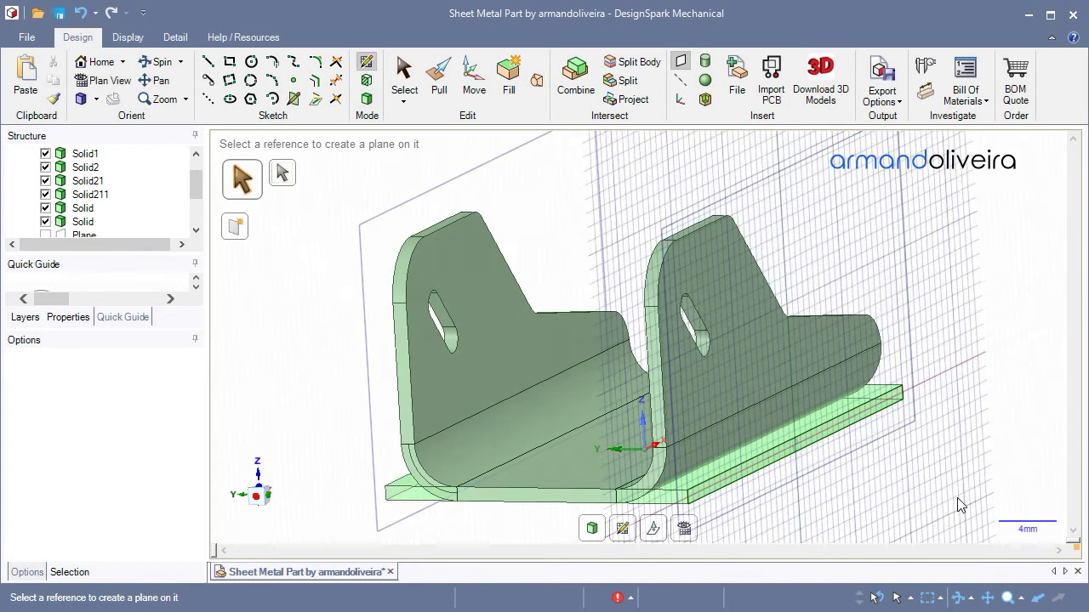
{"action": "middle_click_drag", "start_coordinate": [974, 497], "coordinate": [893, 477]}
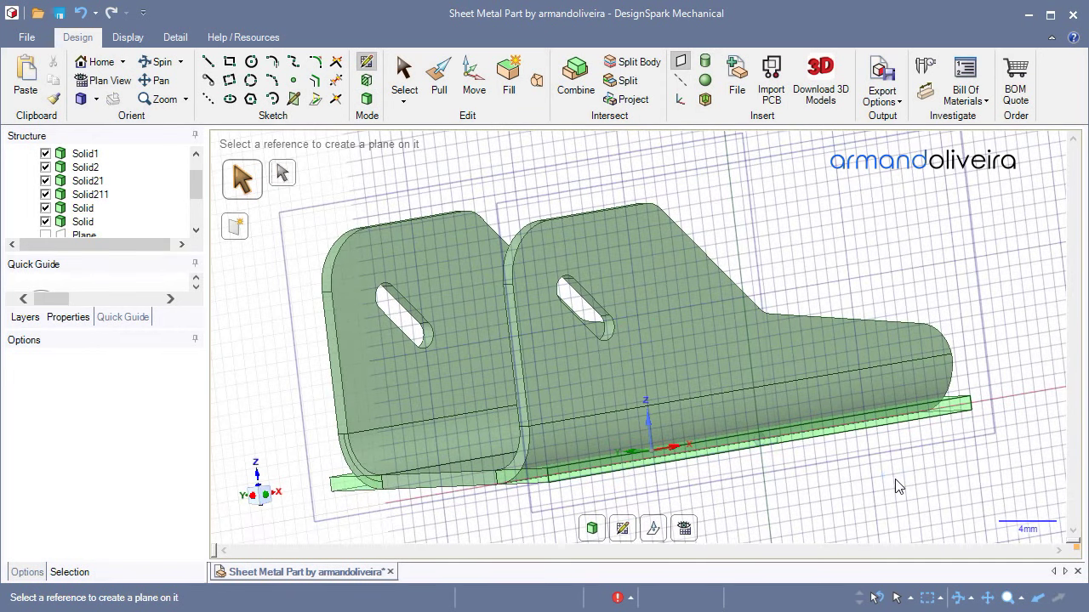
- Draw a 46 × 23 mm rectangle above the plate and exit to 3D to make it a surface
{"action": "left_click", "coordinate": [228, 66]}
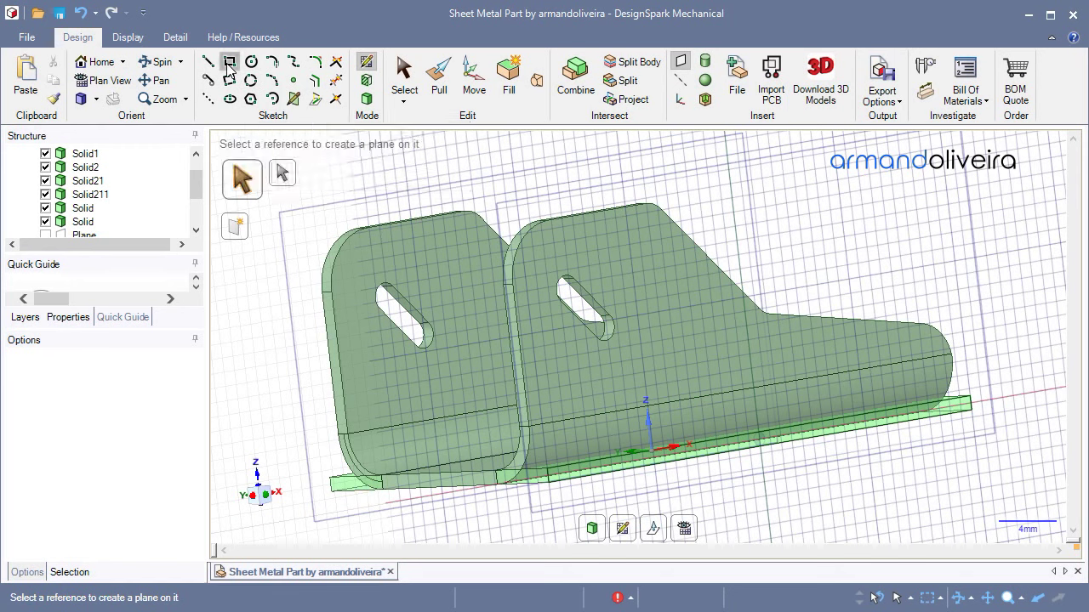
{"action": "left_click", "coordinate": [484, 198]}
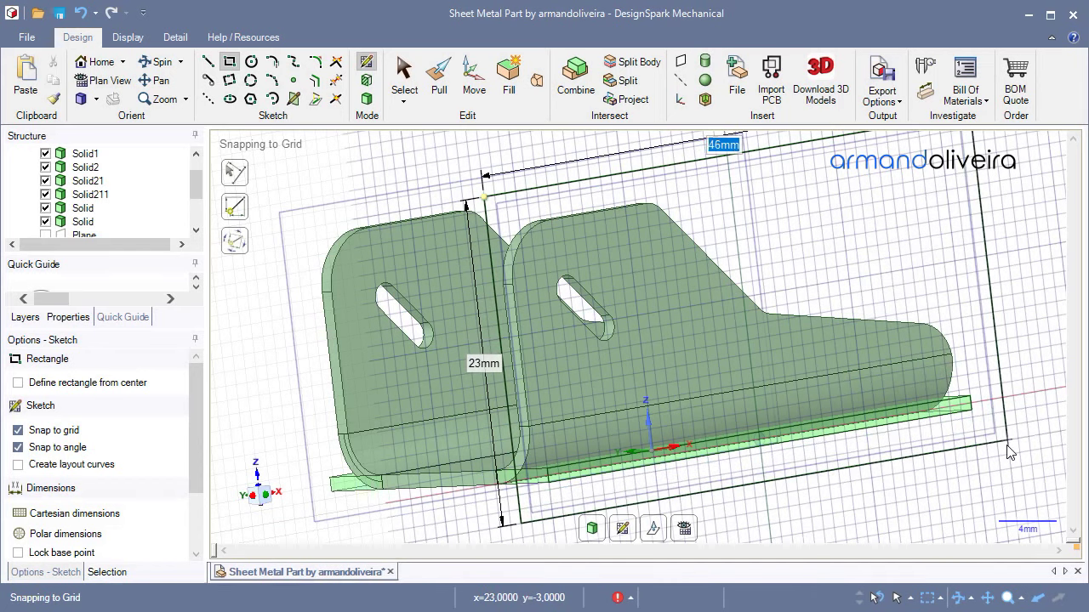
{"action": "key", "text": "Tab"}
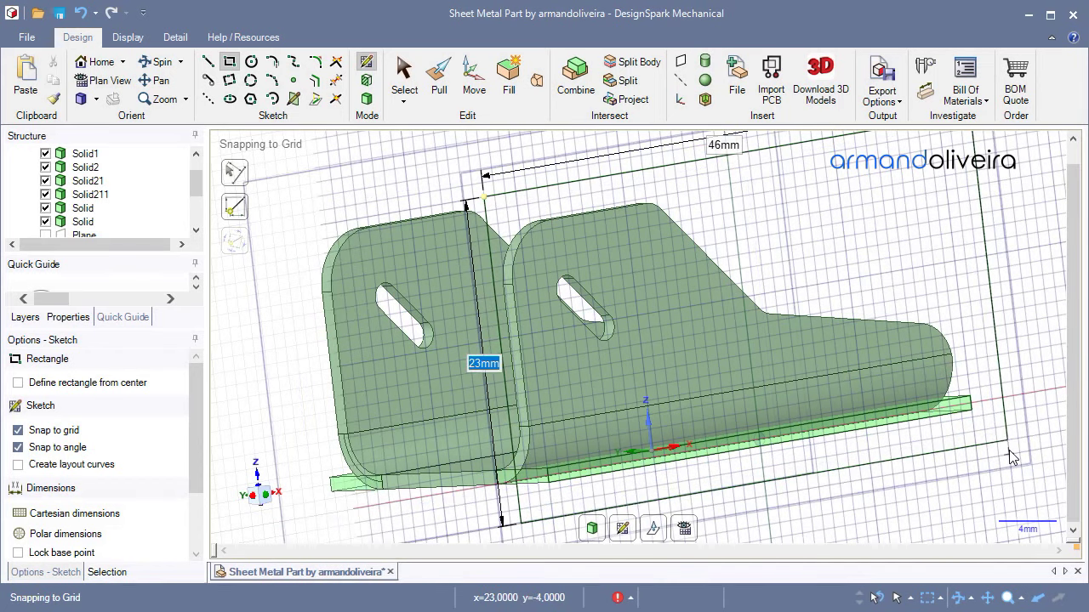
{"action": "key", "text": "Return"}
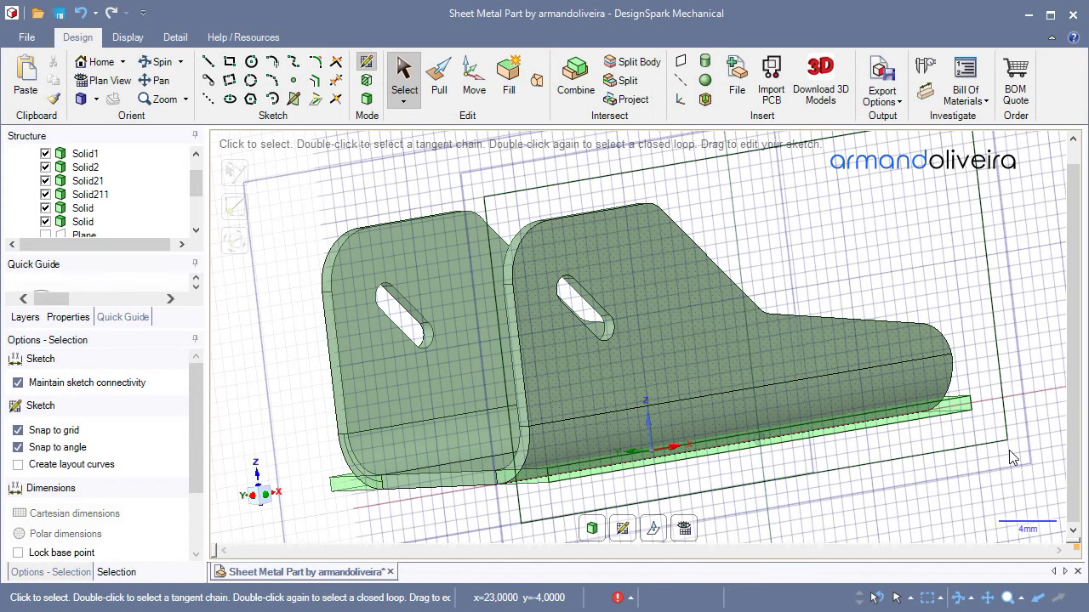
{"action": "key", "text": "d"}
{"action": "mouse_move", "coordinate": [935, 505]}
{"action": "middle_mouse_down"}
{"action": "mouse_move", "coordinate": [981, 493]}
{"action": "mouse_move", "coordinate": [905, 462]}
{"action": "mouse_move", "coordinate": [969, 476]}
{"action": "middle_mouse_up"}
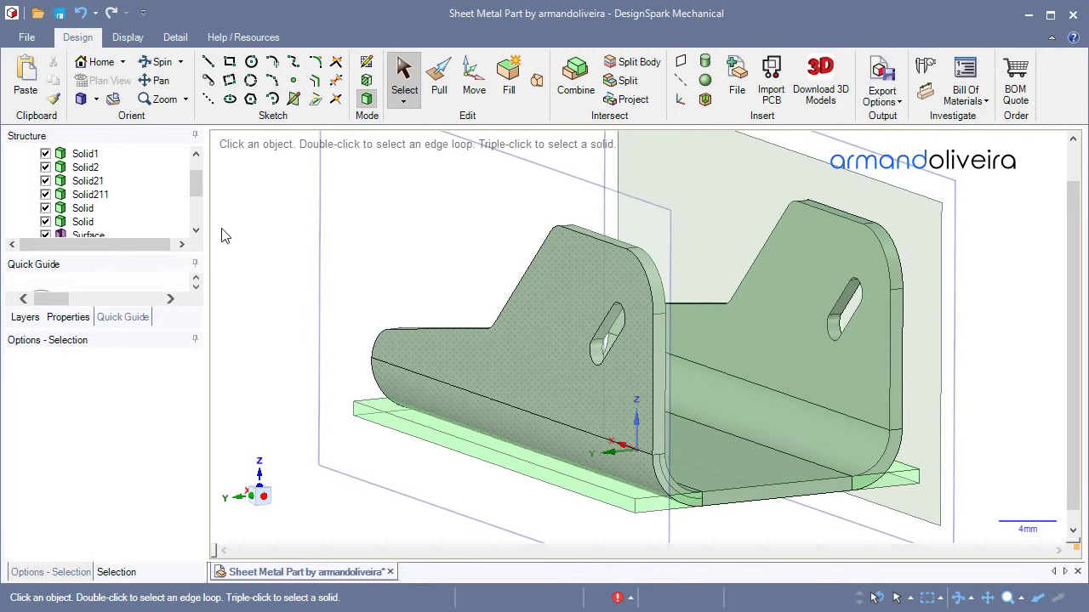
- Start a new sketch on the far vertical plane for projecting bracket edges
{"action": "left_click", "coordinate": [366, 66]}
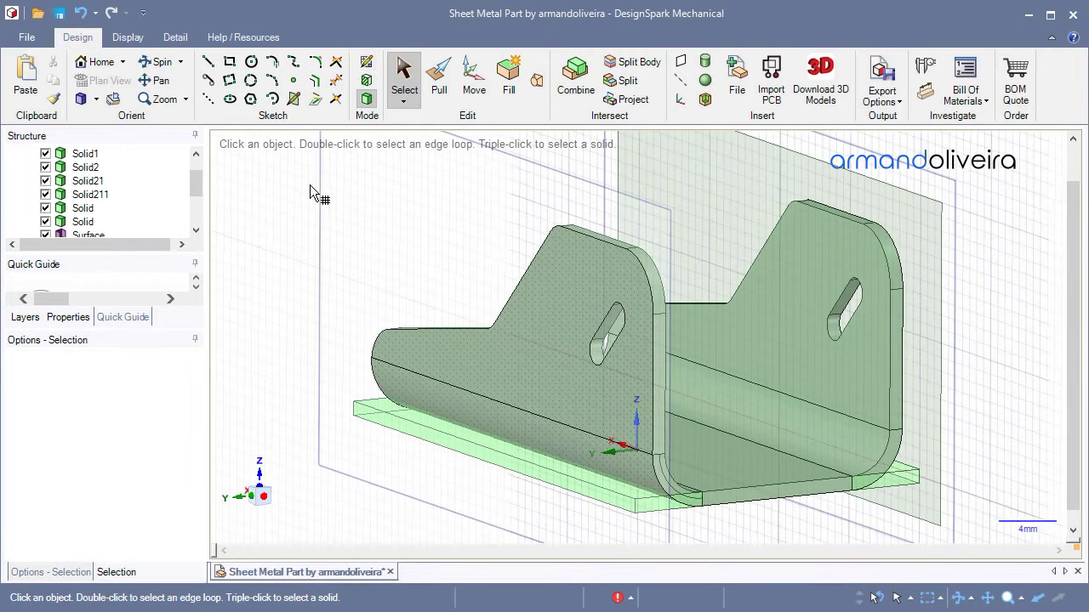
{"action": "left_click", "coordinate": [320, 417]}
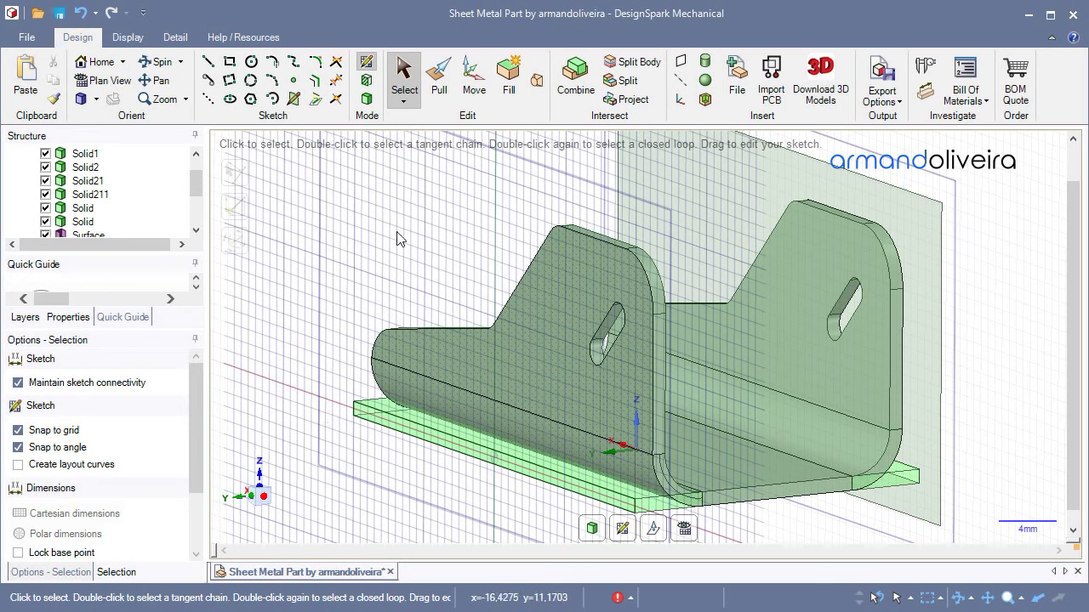
{"action": "left_click", "coordinate": [315, 100]}
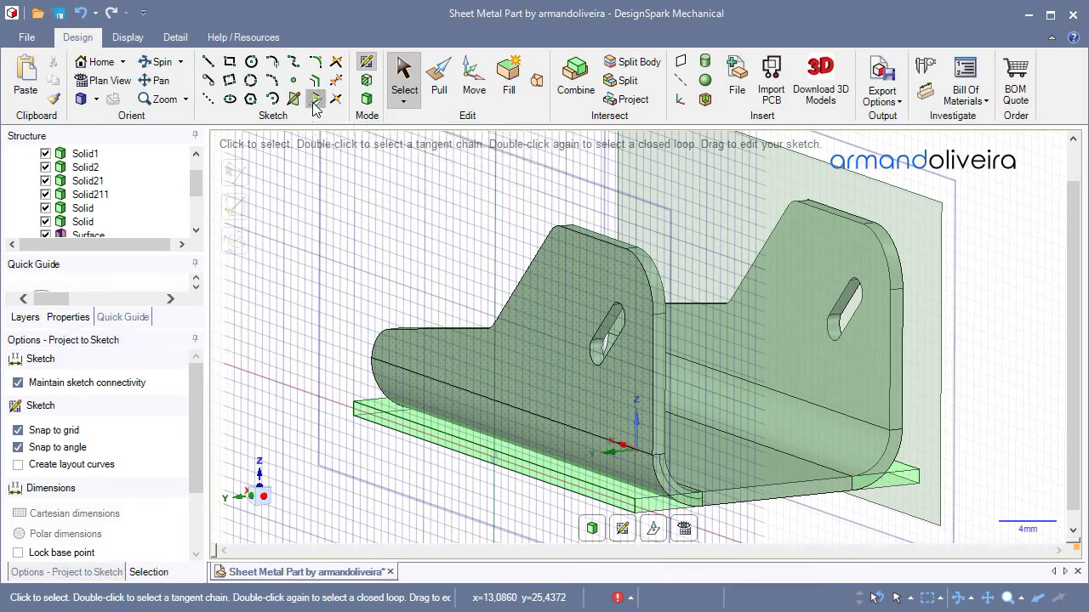
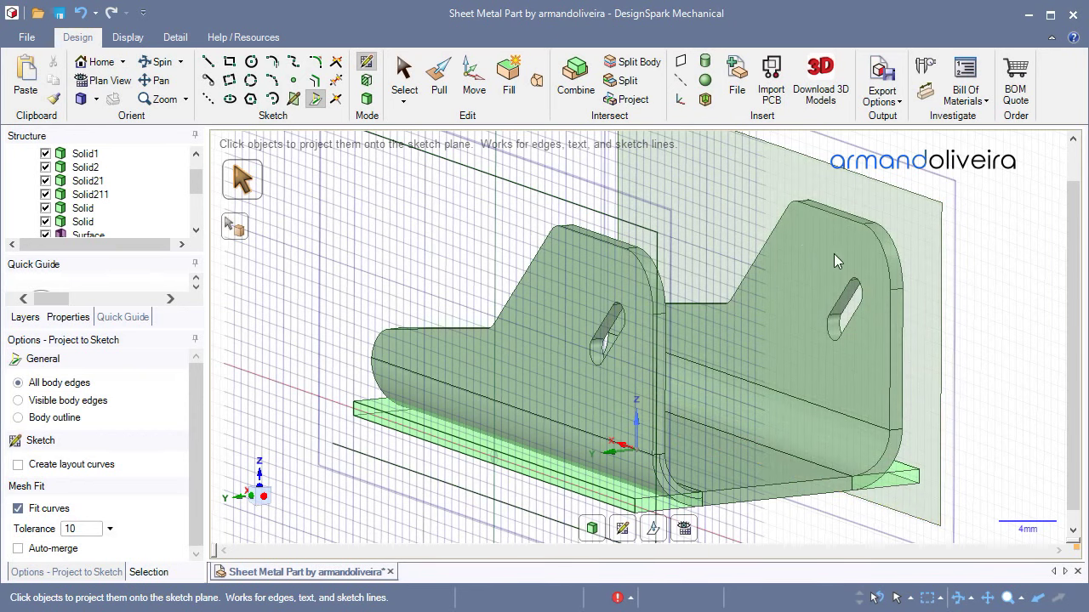
- Project the last bracket edge onto the sketch, exit sketching and return to 3D mode
{"action": "left_click", "coordinate": [617, 180]}
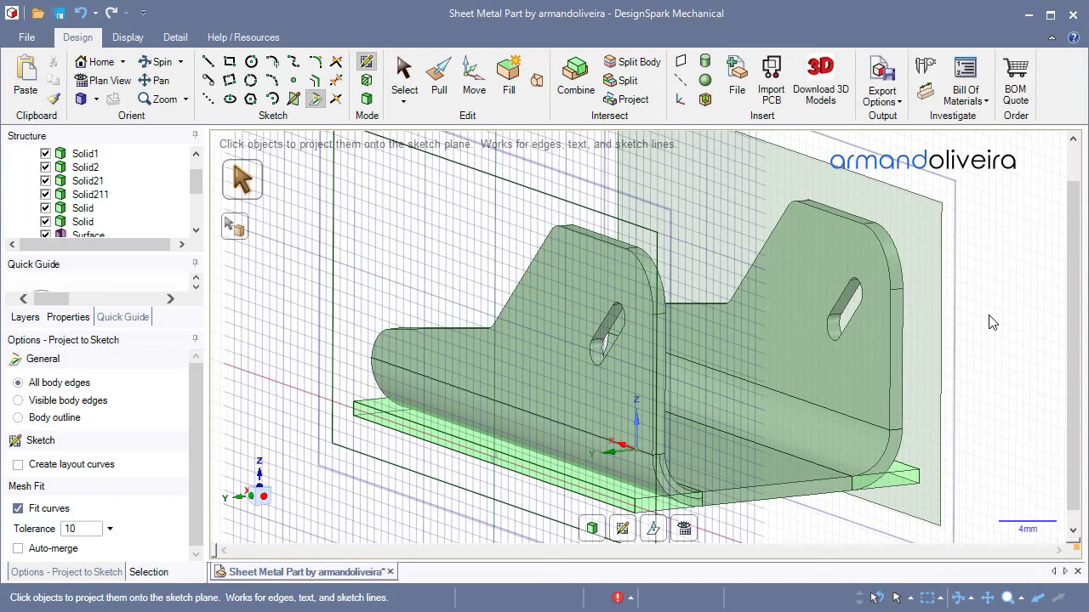
{"action": "key", "text": "Escape"}
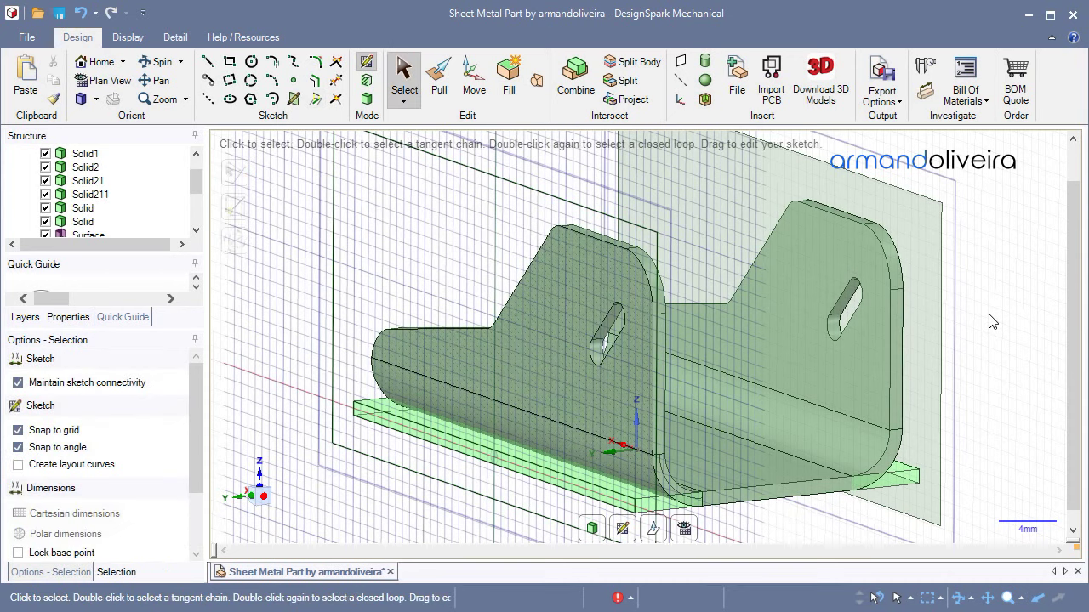
{"action": "key", "text": "d"}
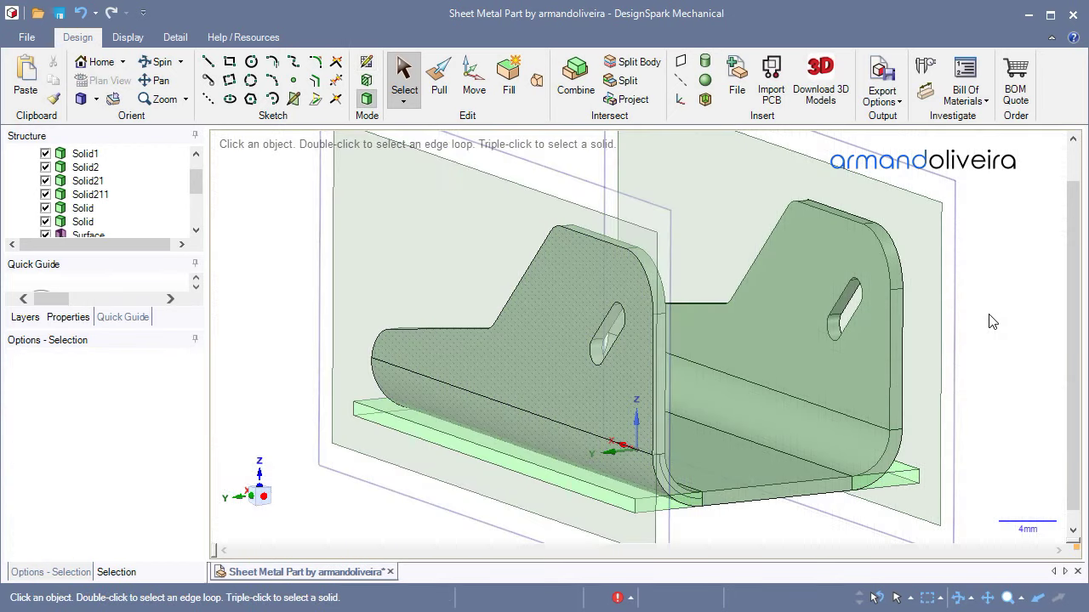
{"action": "middle_click_drag", "start_coordinate": [988, 318], "coordinate": [965, 325]}
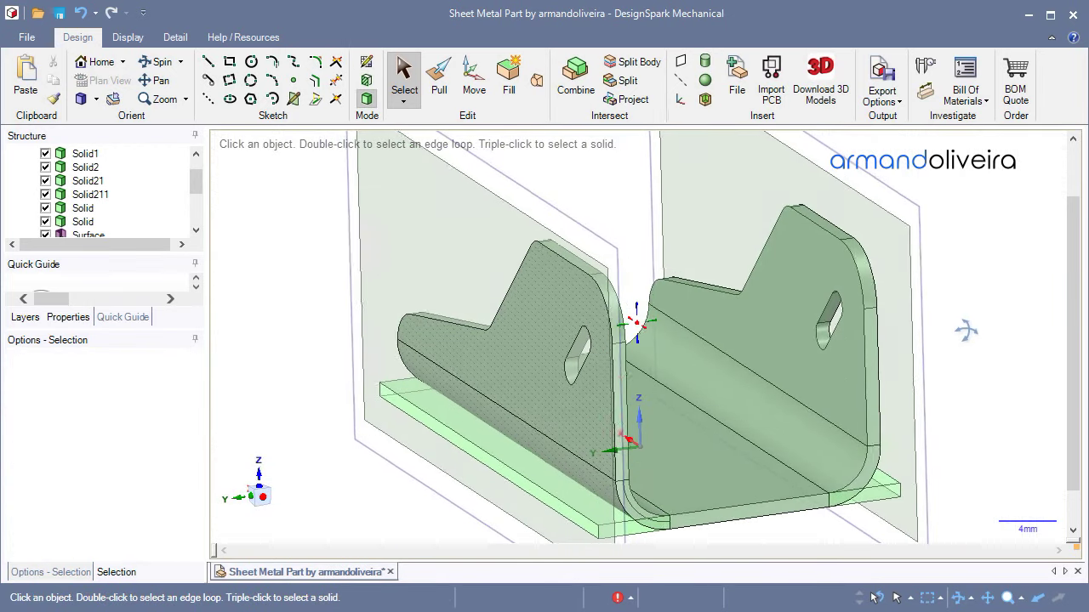
{"action": "scroll", "coordinate": [970, 337], "scroll_direction": "down", "scroll_amount": 2}
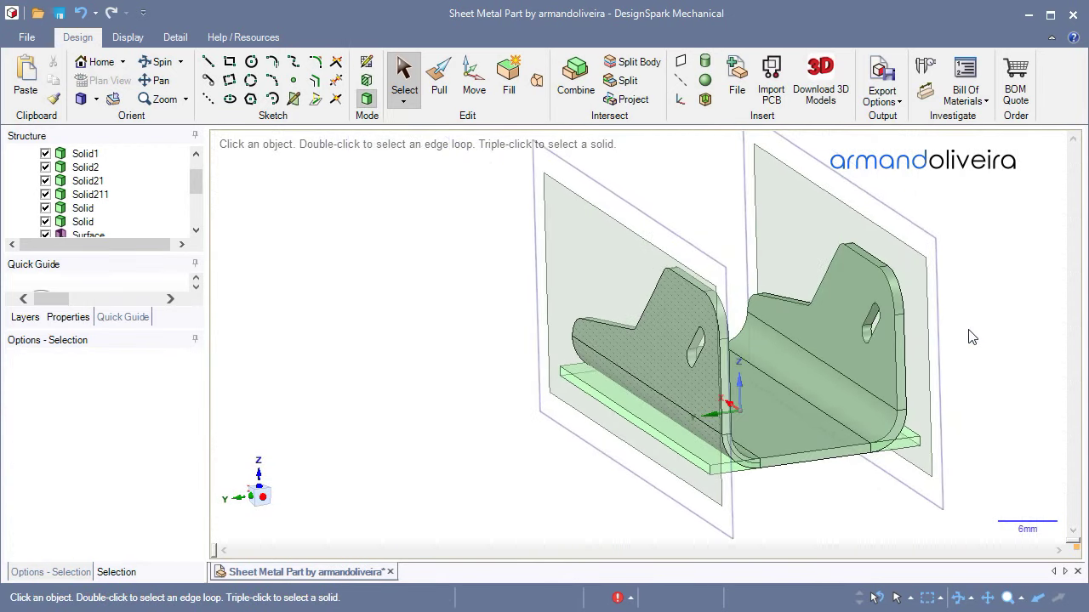
{"action": "middle_click_drag", "start_coordinate": [977, 337], "coordinate": [894, 325], "text": "shift"}
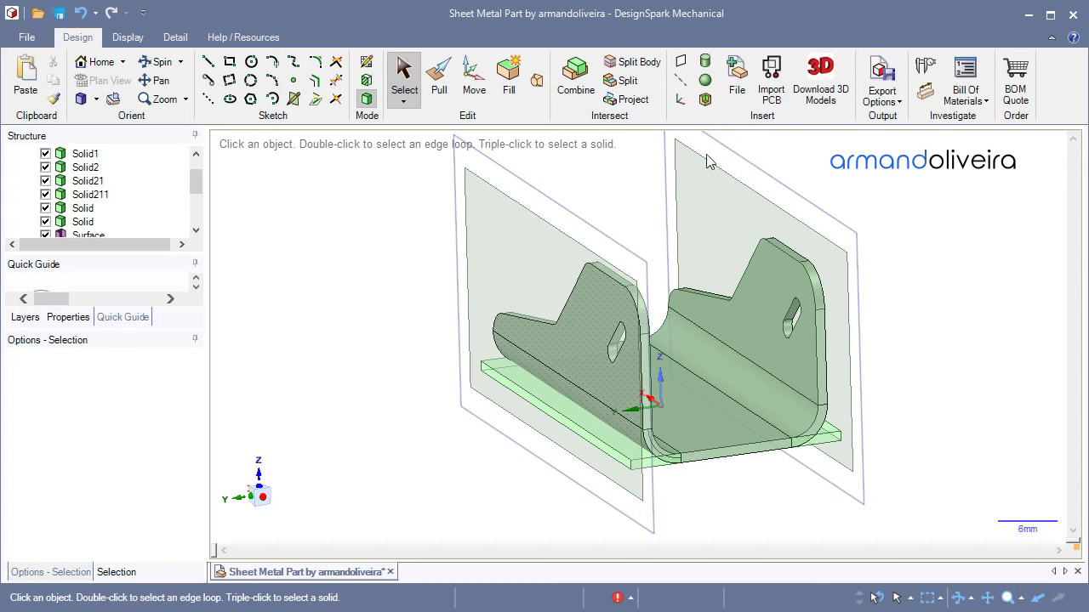
- Project the right flange face onto the adjacent upright sheet with Intersect > Project
{"action": "left_click", "coordinate": [640, 102]}
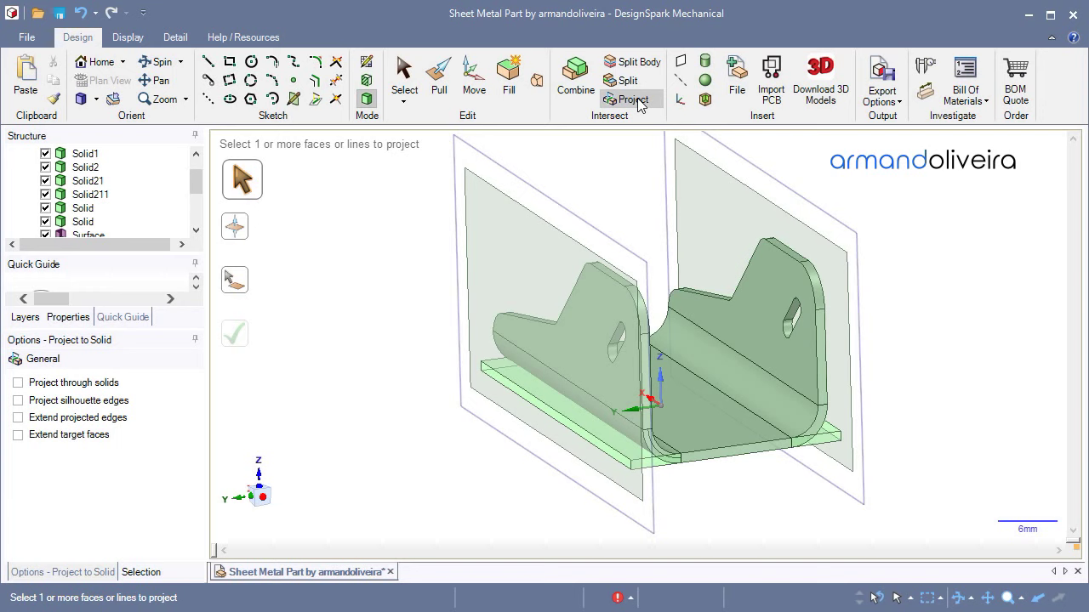
{"action": "left_click", "coordinate": [770, 304]}
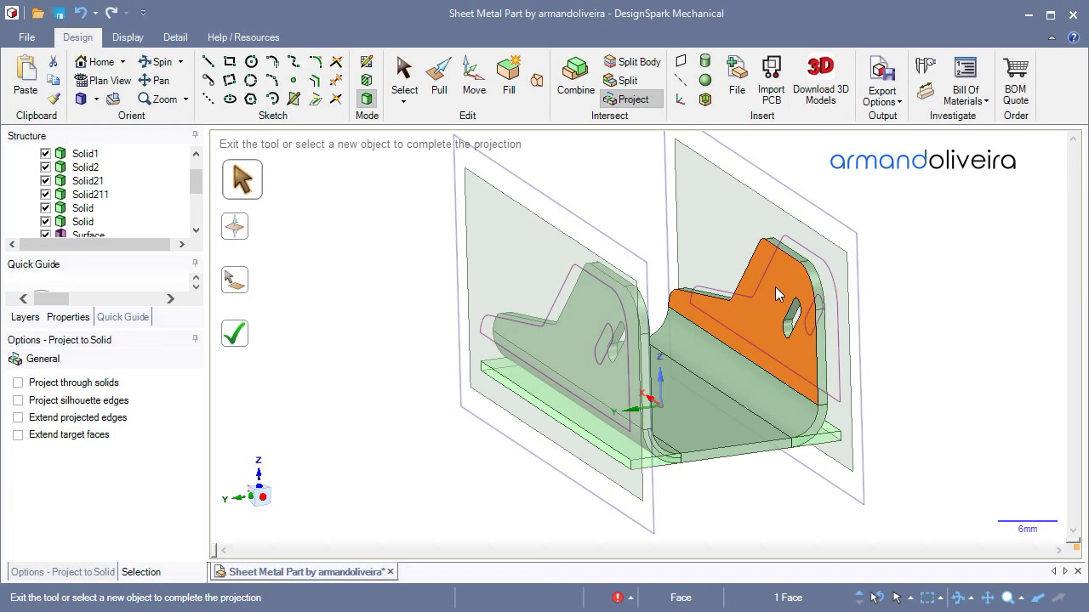
{"action": "key", "text": "Escape"}
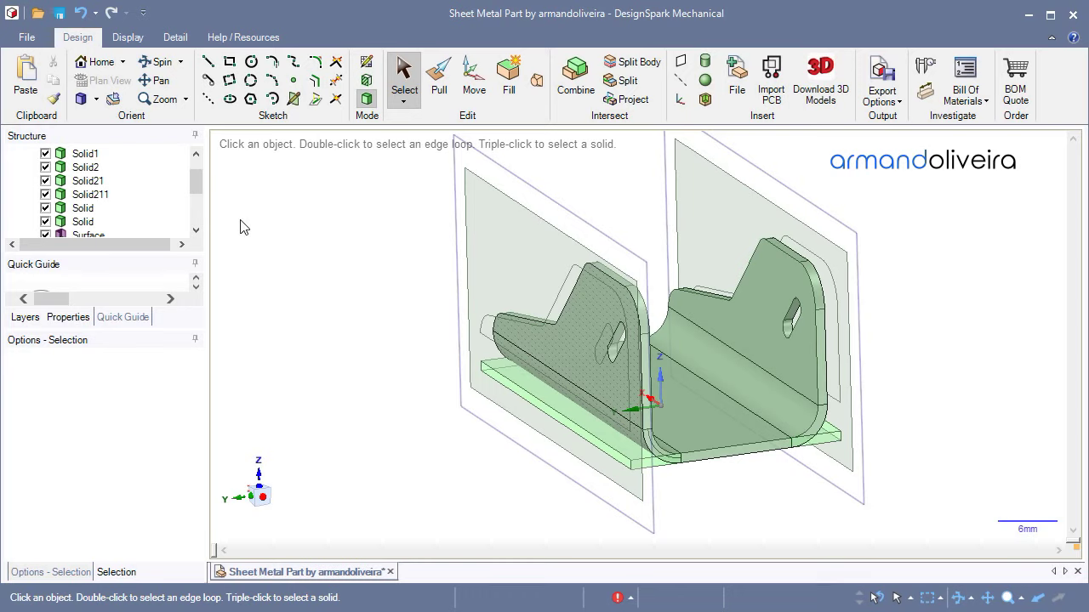
- Hide the Solid and Solid1 flange bodies in the Structure tree
{"action": "left_click_drag", "start_coordinate": [193, 189], "coordinate": [193, 175]}
{"action": "left_click", "coordinate": [83, 167]}
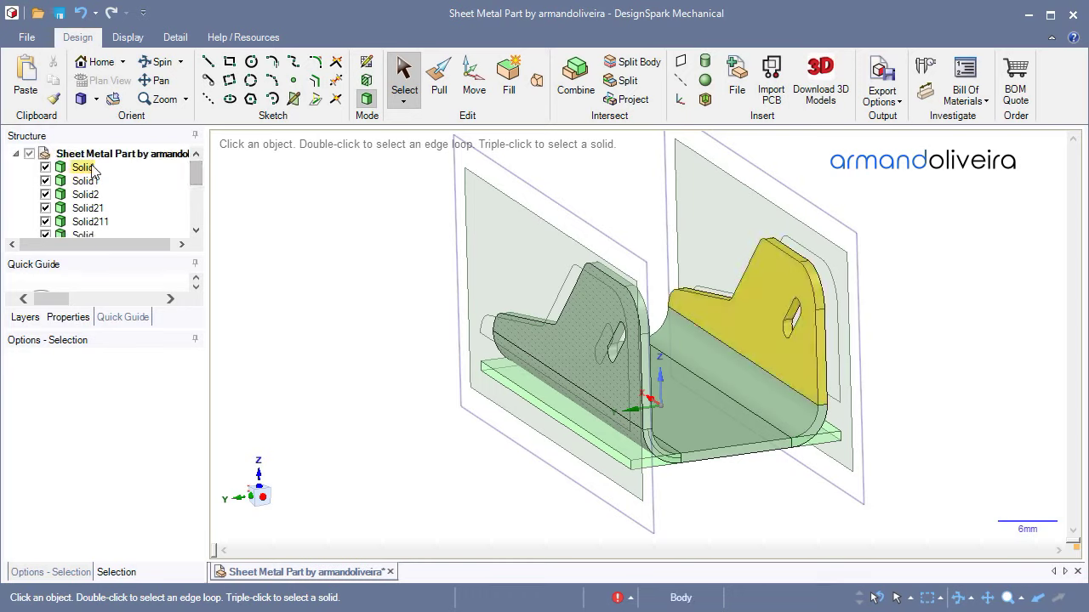
{"action": "left_click", "coordinate": [46, 167]}
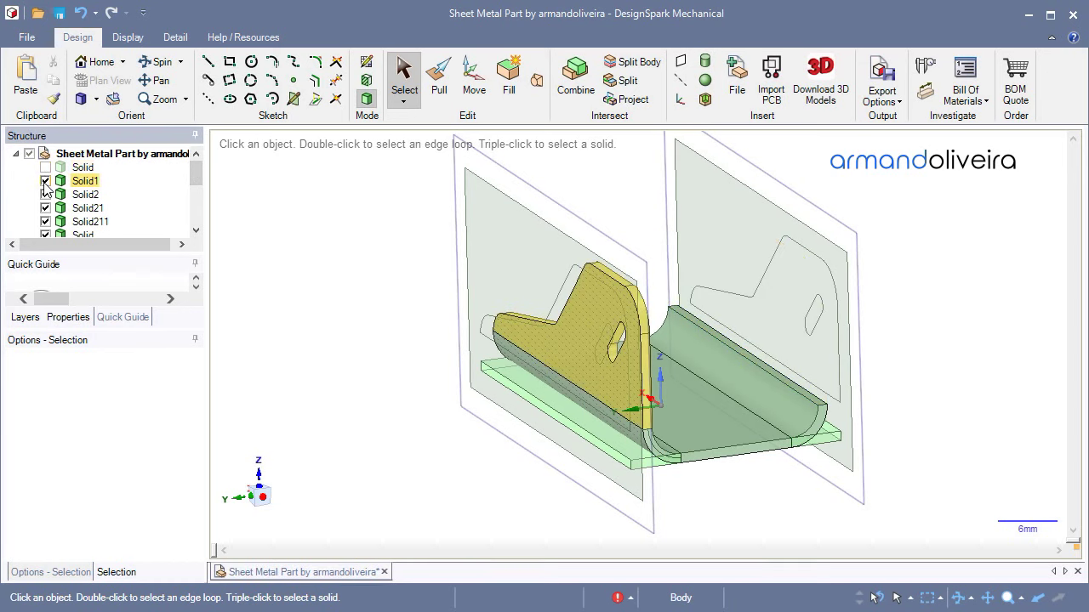
{"action": "left_click", "coordinate": [45, 183]}
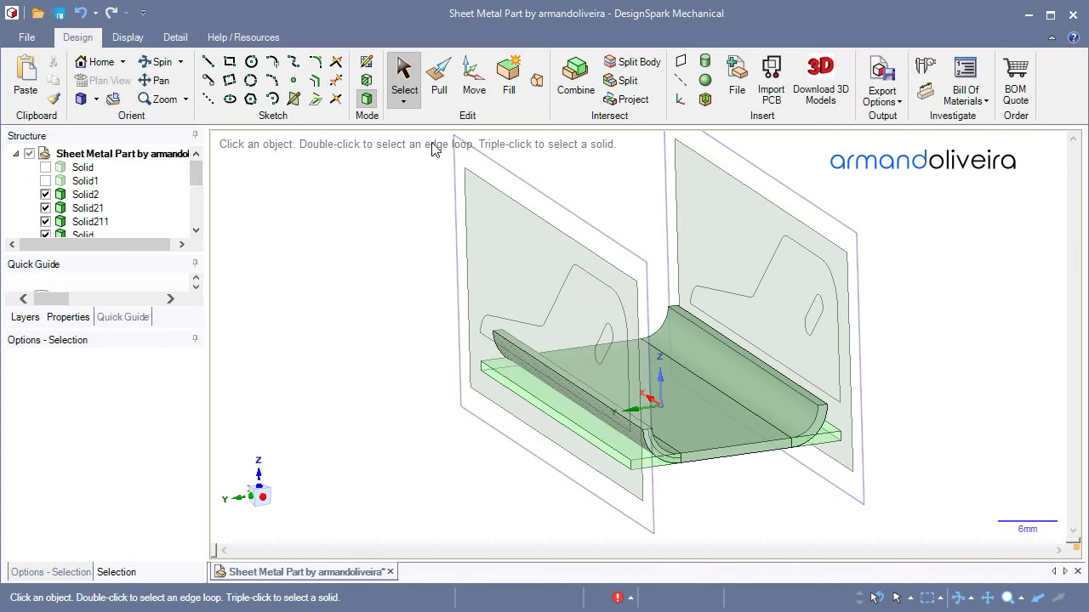
- Reorient the view head-on to the base and select the right sheet's outer area
{"action": "middle_click_drag", "start_coordinate": [1010, 251], "coordinate": [919, 235]}
{"action": "middle_click_drag", "start_coordinate": [919, 236], "coordinate": [991, 238]}
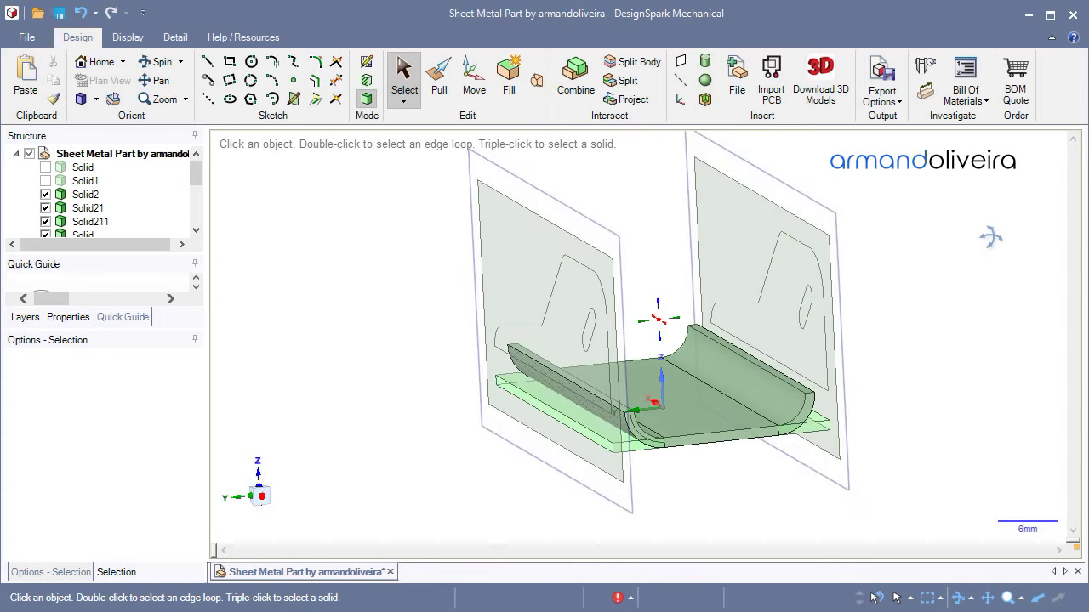
{"action": "key", "text": "z"}
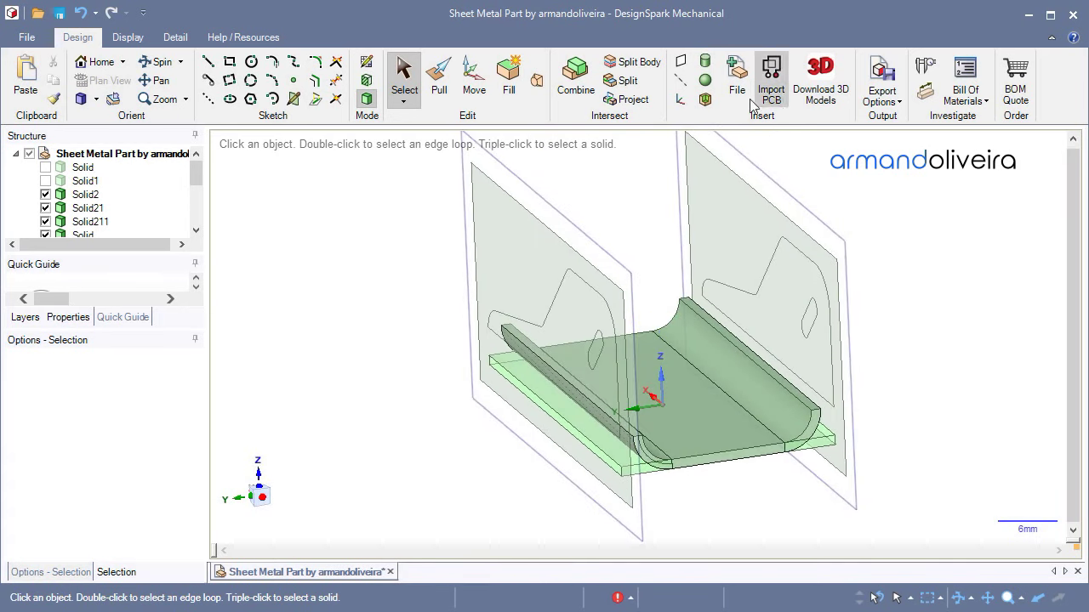
{"action": "left_click", "coordinate": [695, 173]}
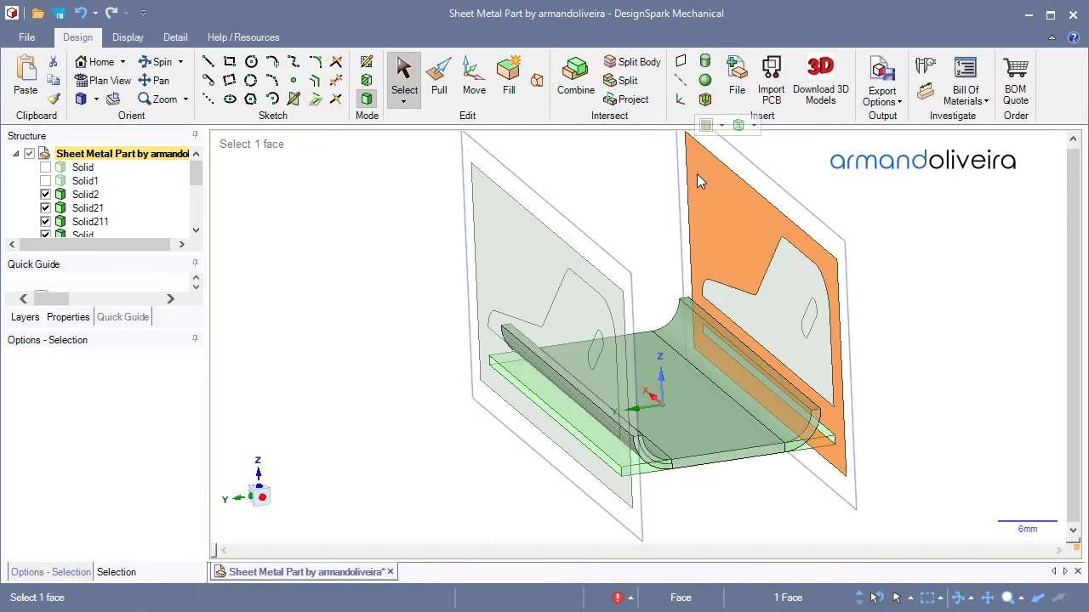
- Delete the right sheet's outer area and slot face, plus the right construction plane
{"action": "left_click", "coordinate": [810, 322], "text": "ctrl"}
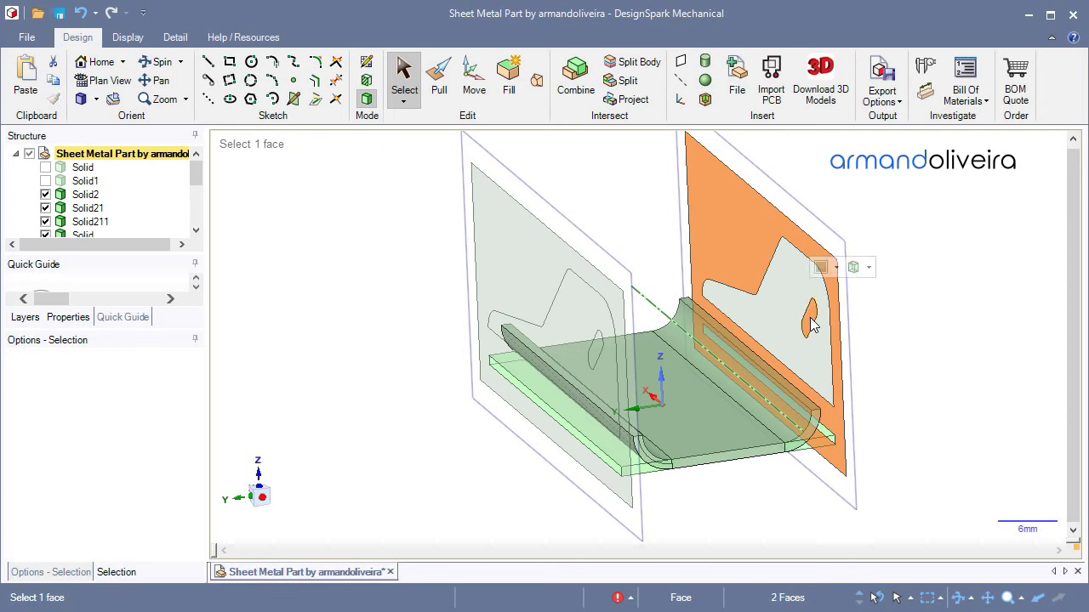
{"action": "key", "text": "Escape"}
{"action": "key", "text": "Escape"}
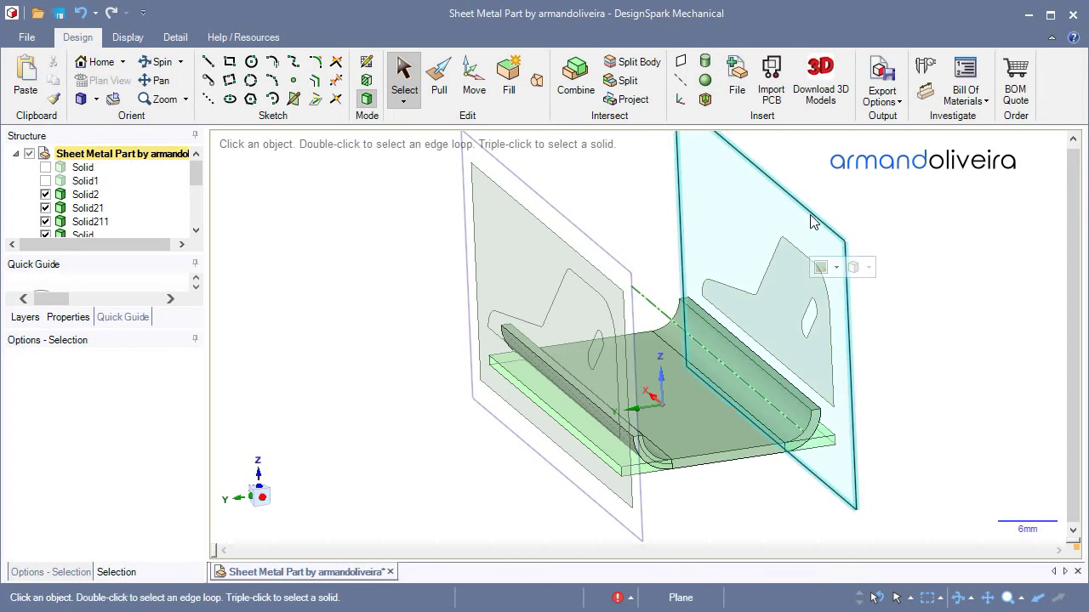
{"action": "left_click", "coordinate": [812, 222]}
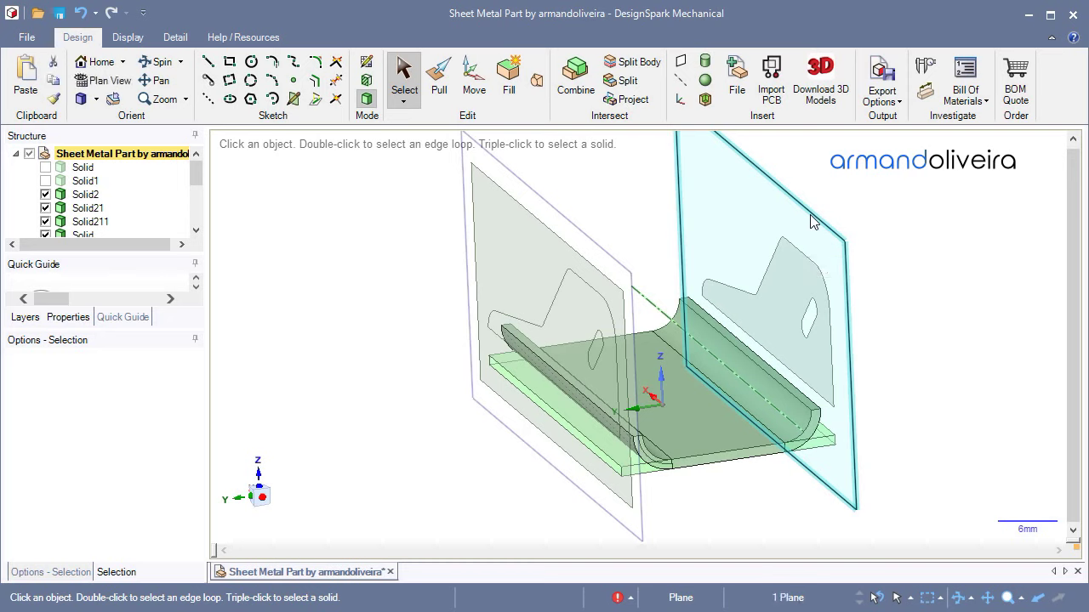
{"action": "key", "text": "Delete"}
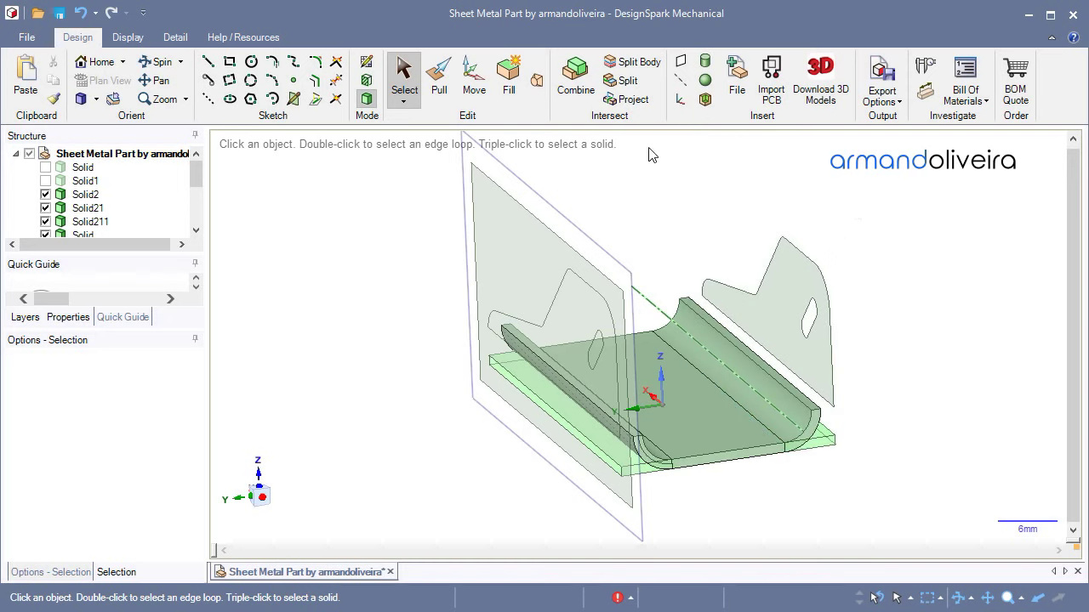
- Delete the left construction plane and the left sheet's outer area and slot face
{"action": "left_click", "coordinate": [503, 177]}
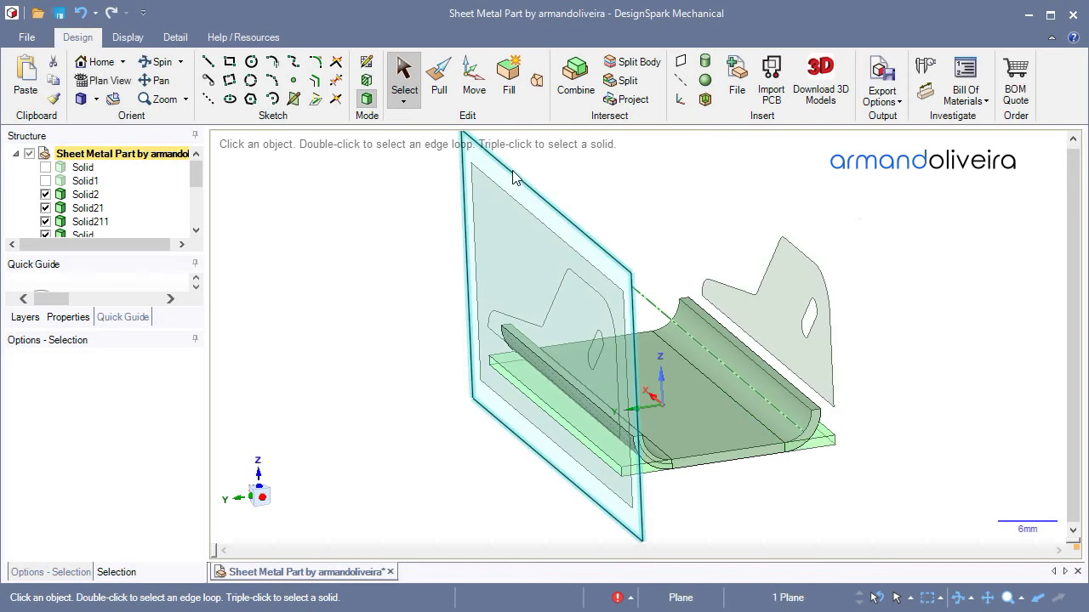
{"action": "key", "text": "Delete"}
{"action": "left_click", "coordinate": [487, 204]}
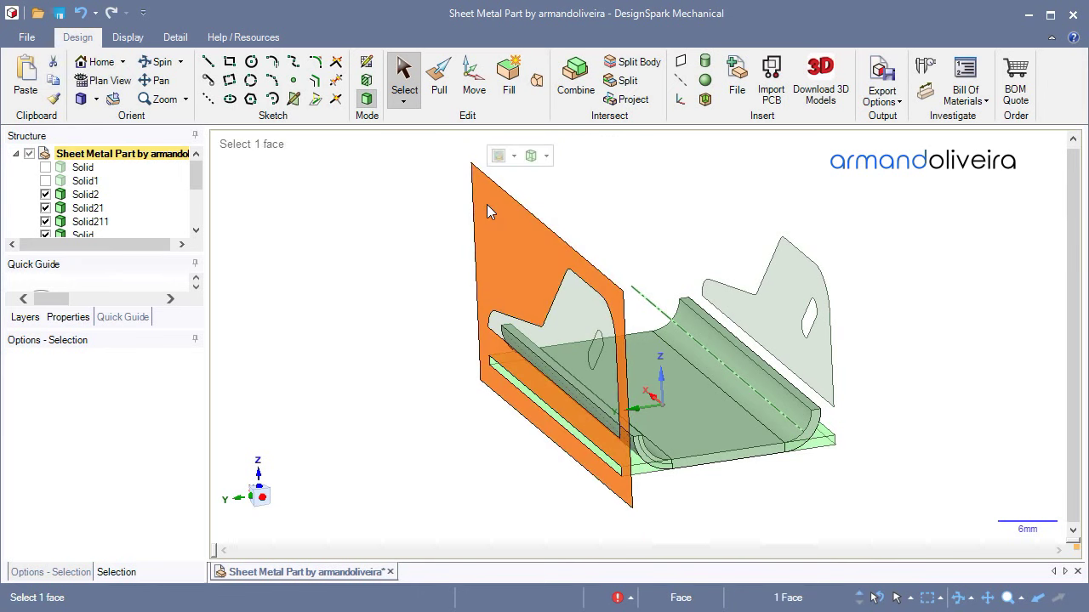
{"action": "left_click", "coordinate": [592, 359], "text": "ctrl"}
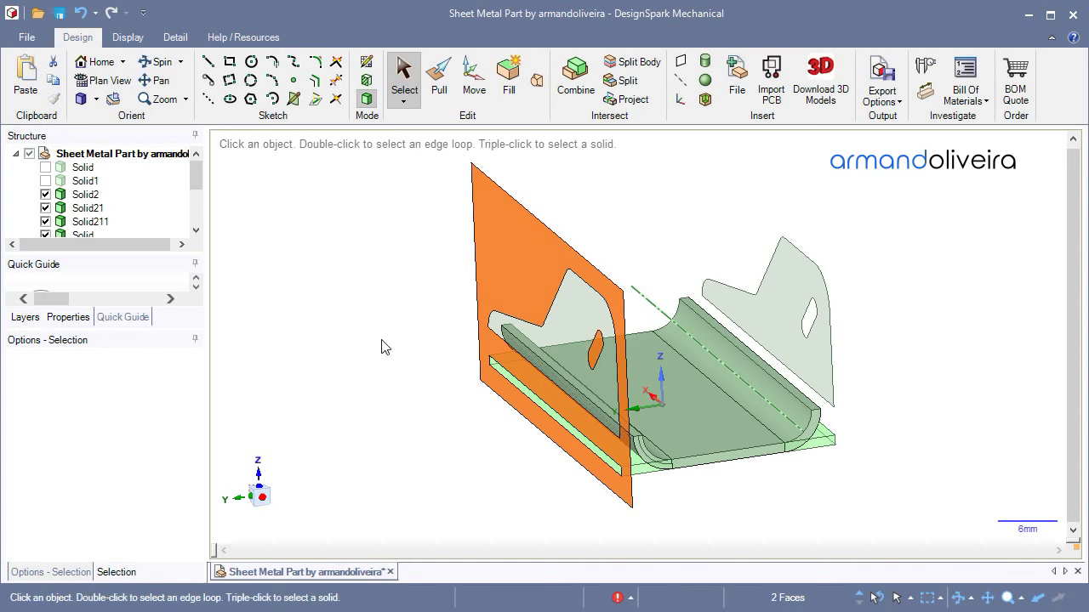
{"action": "key", "text": "Delete"}
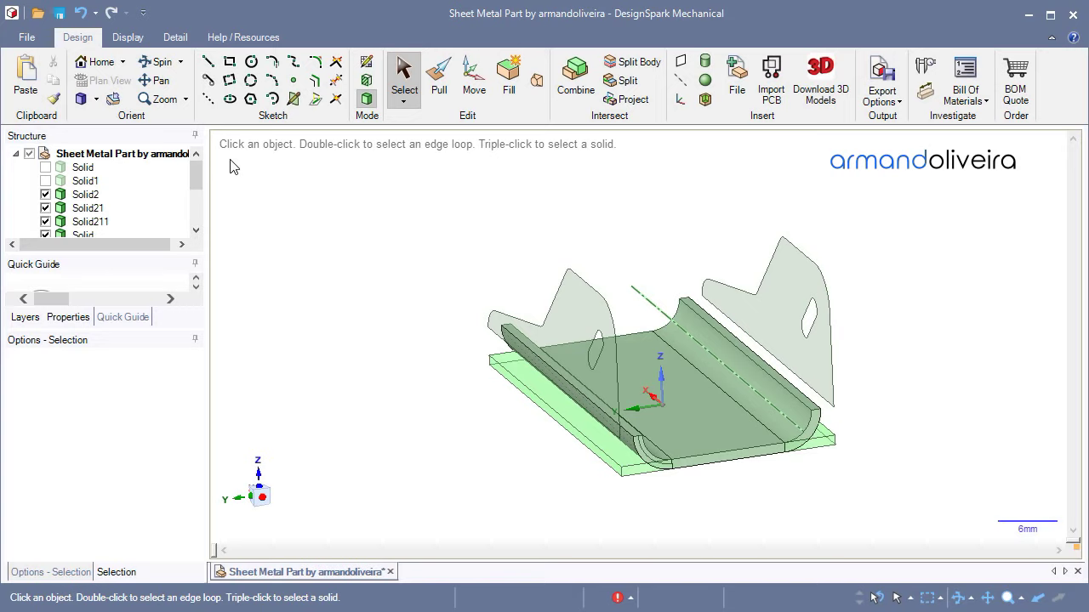
{"action": "left_click", "coordinate": [447, 83]}
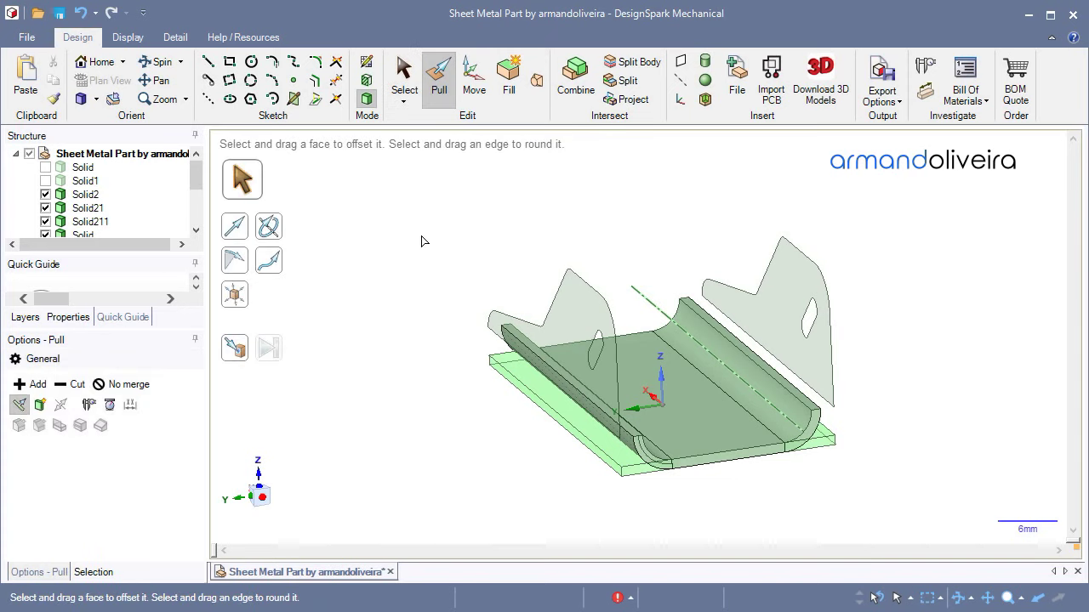
- Pull the left slotted flange surface into a 1mm-thick plate
{"action": "left_click", "coordinate": [573, 324]}
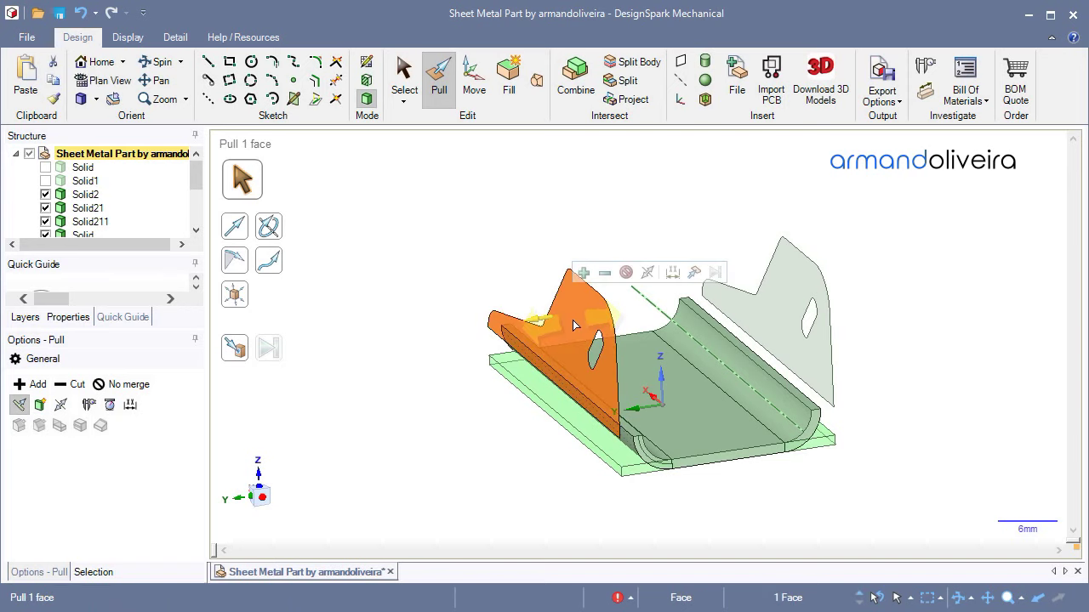
{"action": "left_click_drag", "start_coordinate": [568, 319], "coordinate": [563, 322]}
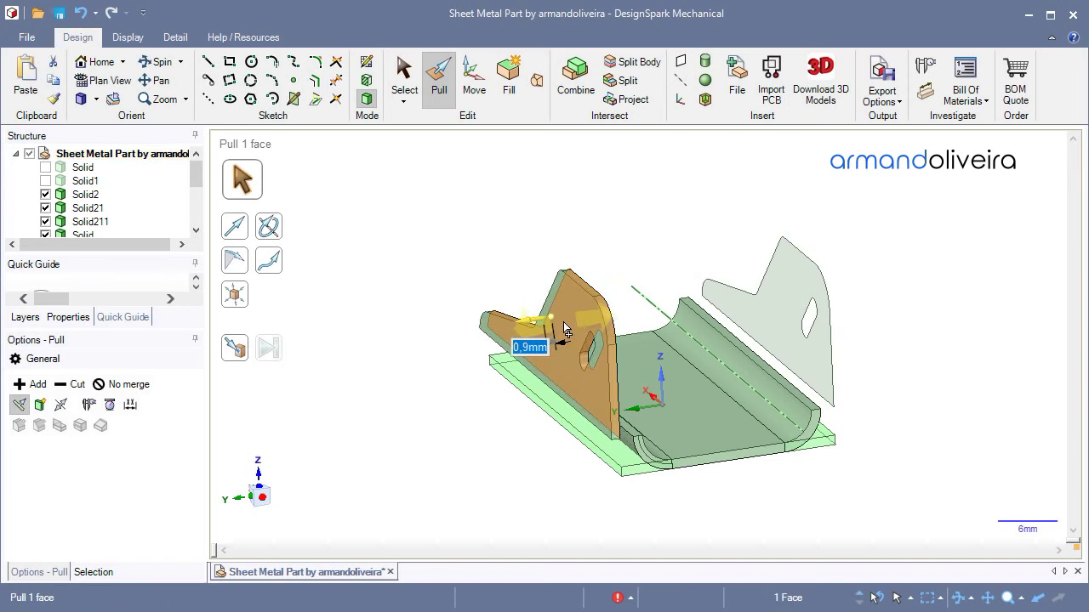
{"action": "left_click_drag", "start_coordinate": [564, 328], "coordinate": [568, 329]}
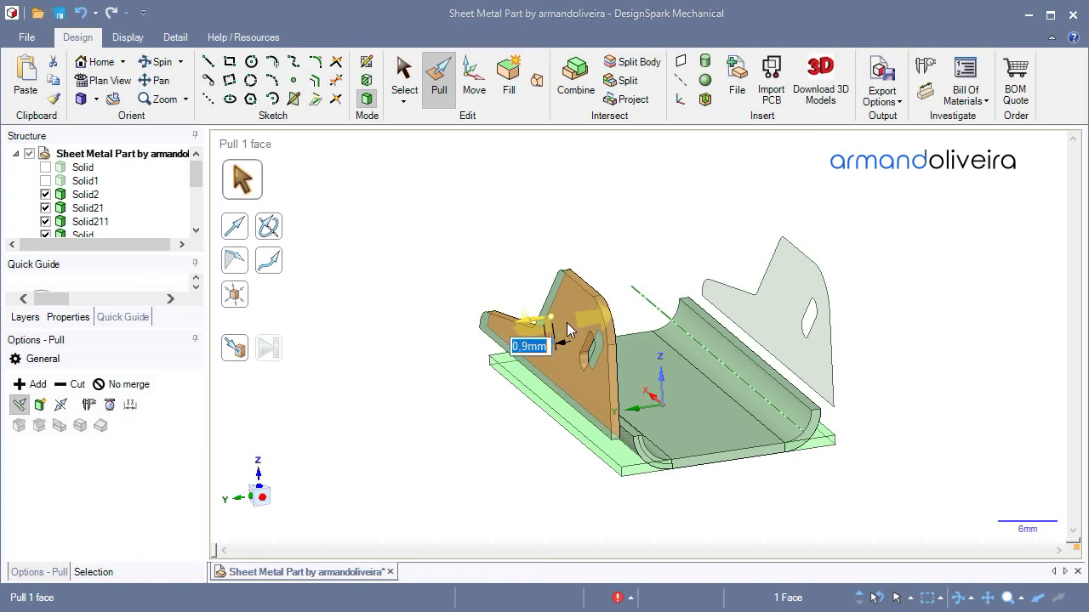
{"action": "type", "text": "1"}
{"action": "key", "text": "Return"}
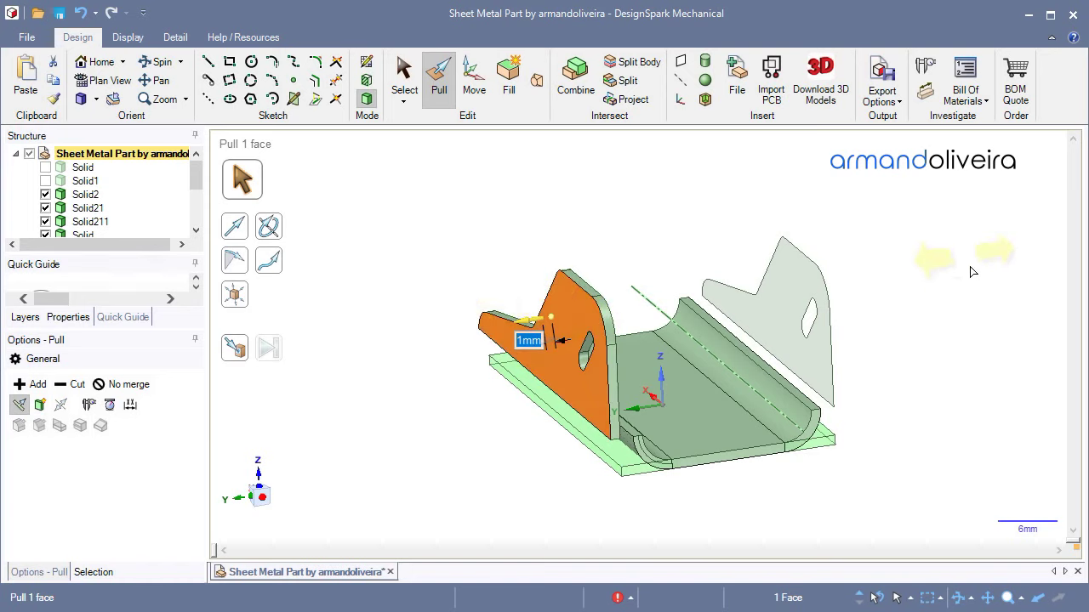
- Pull the right slotted flange surface into a 1mm-thick plate and clear the selection
{"action": "mouse_move", "coordinate": [947, 291]}
{"action": "middle_mouse_down"}
{"action": "mouse_move", "coordinate": [812, 248]}
{"action": "mouse_move", "coordinate": [791, 252]}
{"action": "middle_mouse_up"}
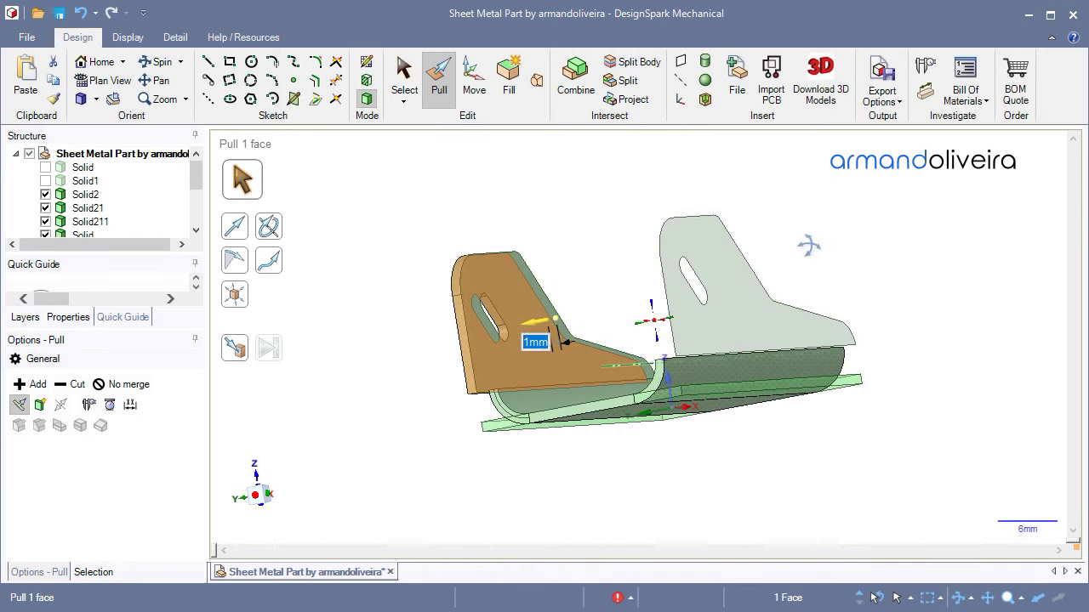
{"action": "left_click", "coordinate": [724, 263]}
{"action": "left_click_drag", "start_coordinate": [723, 261], "coordinate": [737, 267]}
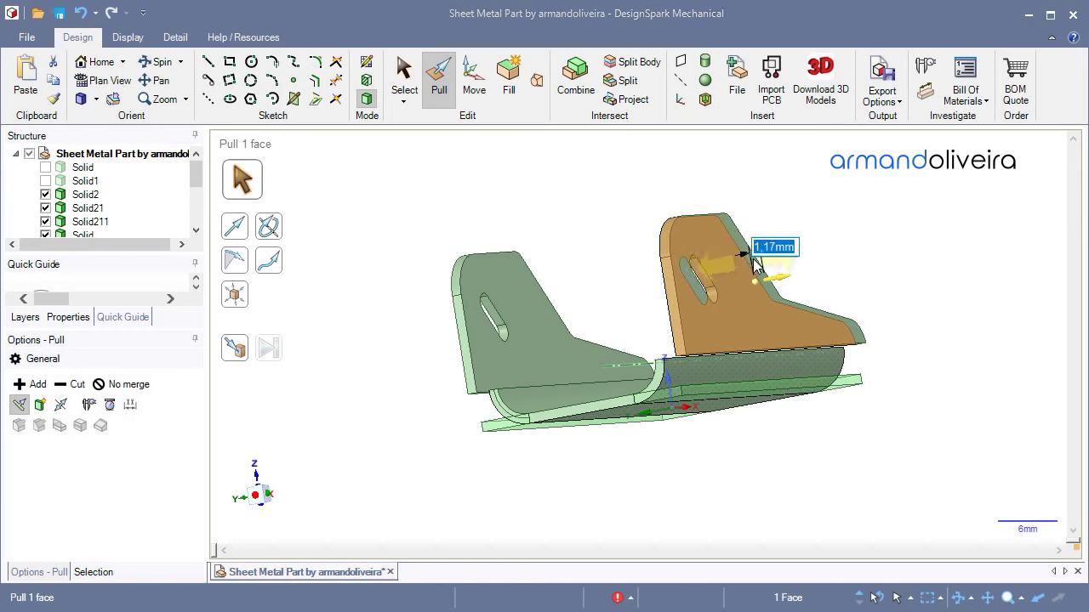
{"action": "type", "text": "1"}
{"action": "key", "text": "Return"}
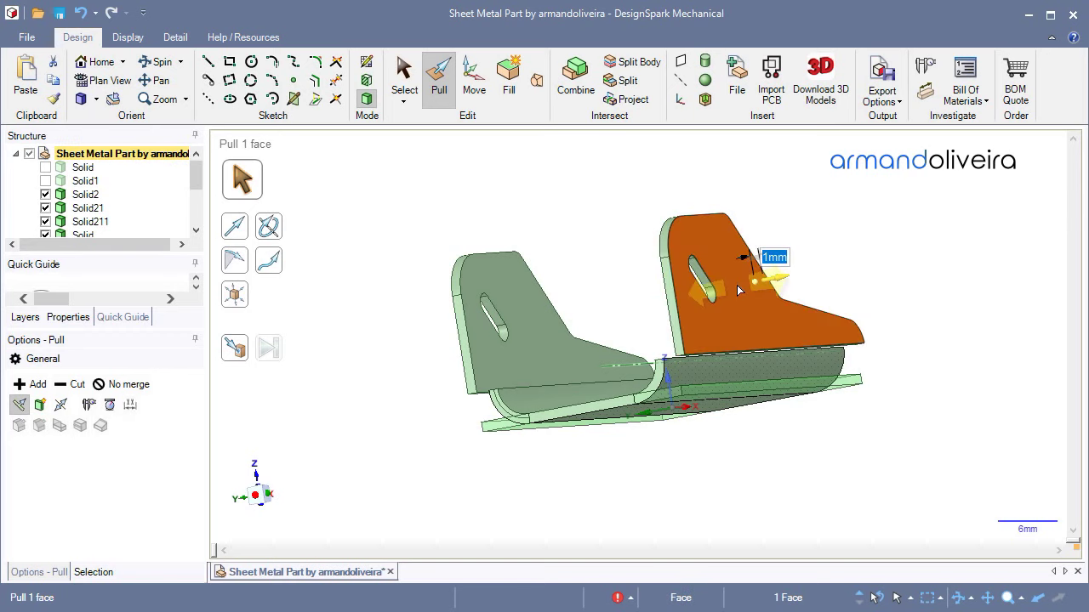
{"action": "key", "text": "Escape"}
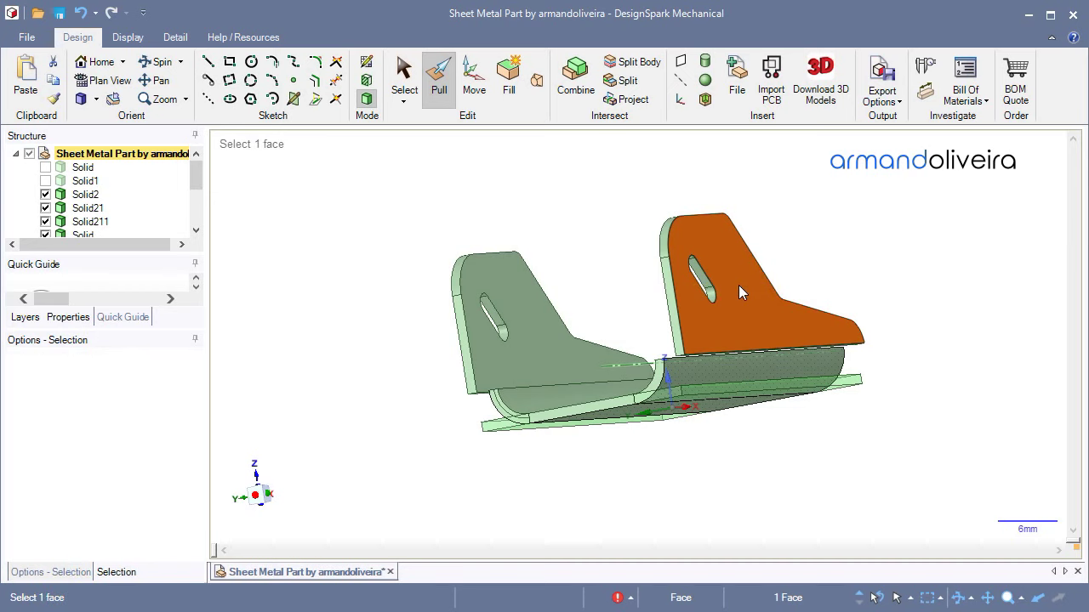
{"action": "left_click", "coordinate": [800, 258]}
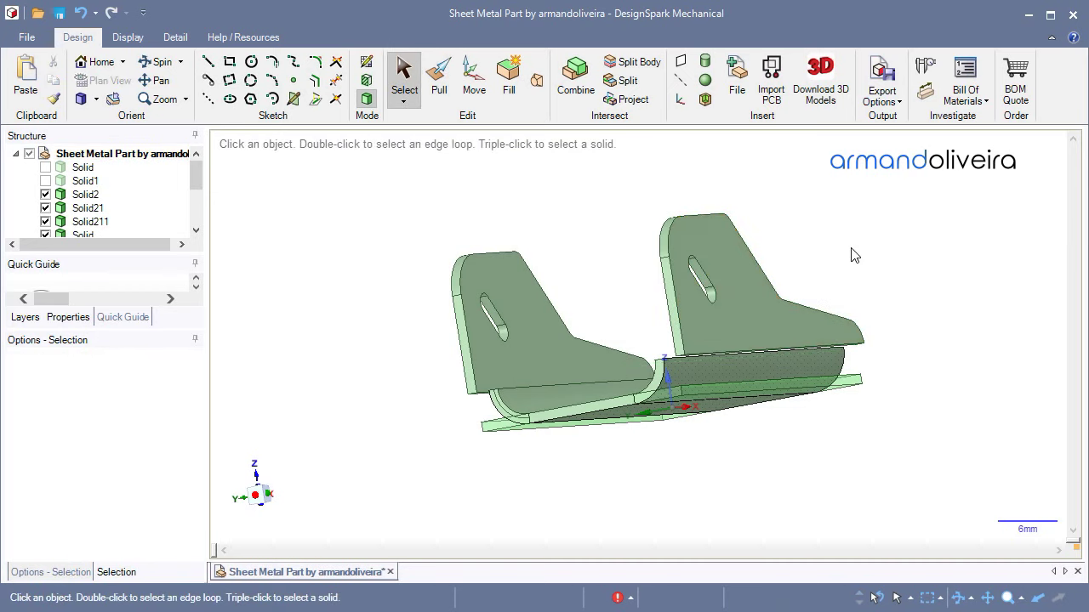
- Orbit to a top-down isometric view looking along the curved channel
{"action": "mouse_move", "coordinate": [885, 240]}
{"action": "middle_mouse_down"}
{"action": "mouse_move", "coordinate": [950, 290]}
{"action": "mouse_move", "coordinate": [907, 286]}
{"action": "mouse_move", "coordinate": [983, 275]}
{"action": "middle_mouse_up"}
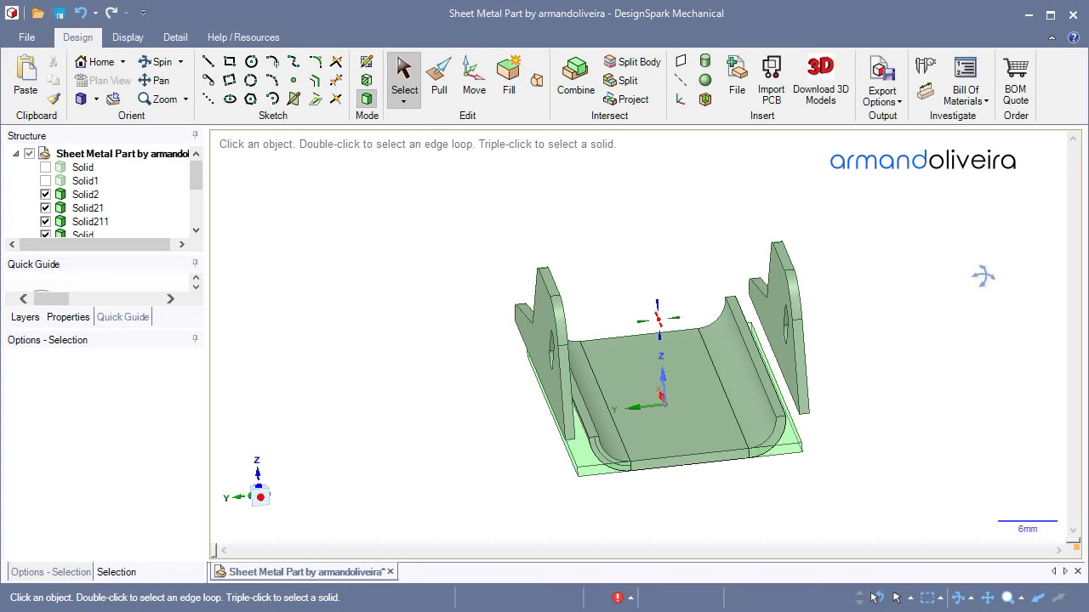
{"action": "mouse_move", "coordinate": [983, 275]}
{"action": "middle_mouse_down"}
{"action": "mouse_move", "coordinate": [926, 233]}
{"action": "mouse_move", "coordinate": [941, 266]}
{"action": "middle_mouse_up"}
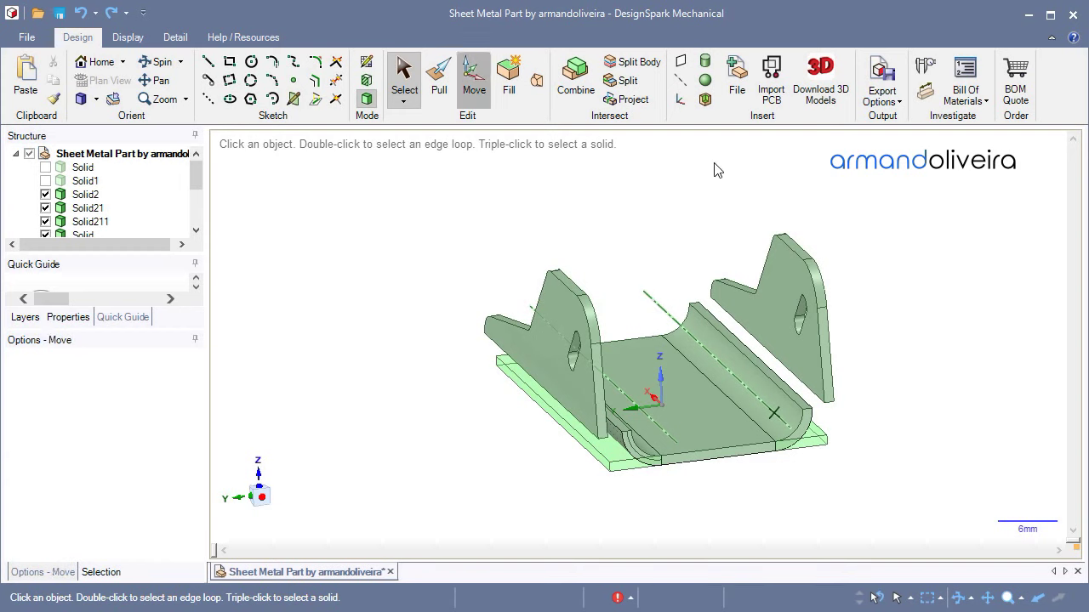
- Select the right flange with Move and anchor the move handle on its lower edge
{"action": "left_click", "coordinate": [467, 87]}
{"action": "left_click", "coordinate": [778, 288]}
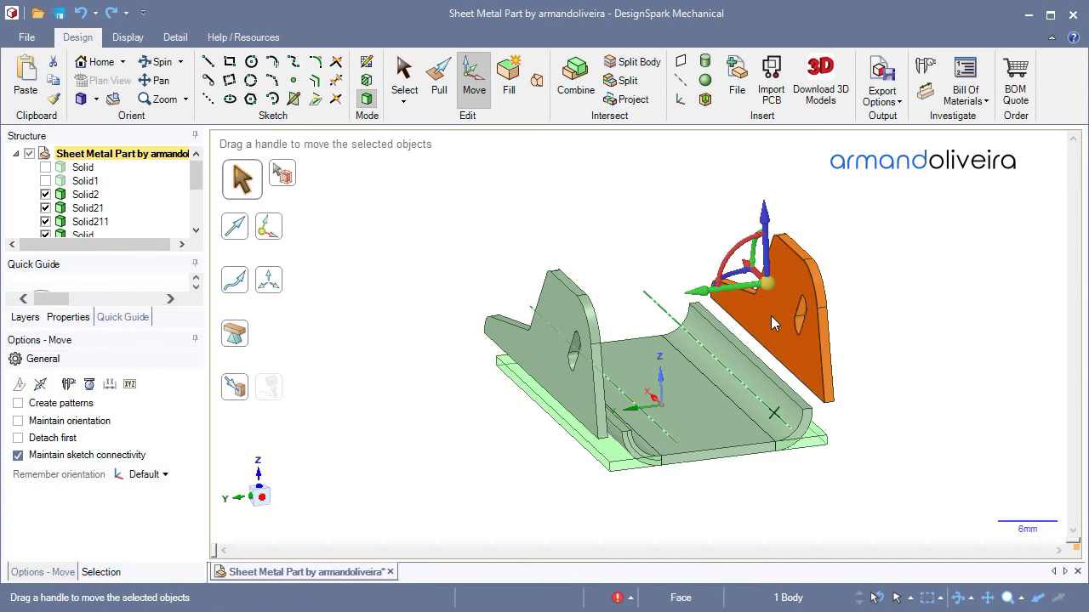
{"action": "scroll", "coordinate": [773, 291], "scroll_direction": "up", "scroll_amount": 1}
{"action": "scroll", "coordinate": [772, 285], "scroll_direction": "up", "scroll_amount": 1}
{"action": "scroll", "coordinate": [771, 272], "scroll_direction": "up", "scroll_amount": 2}
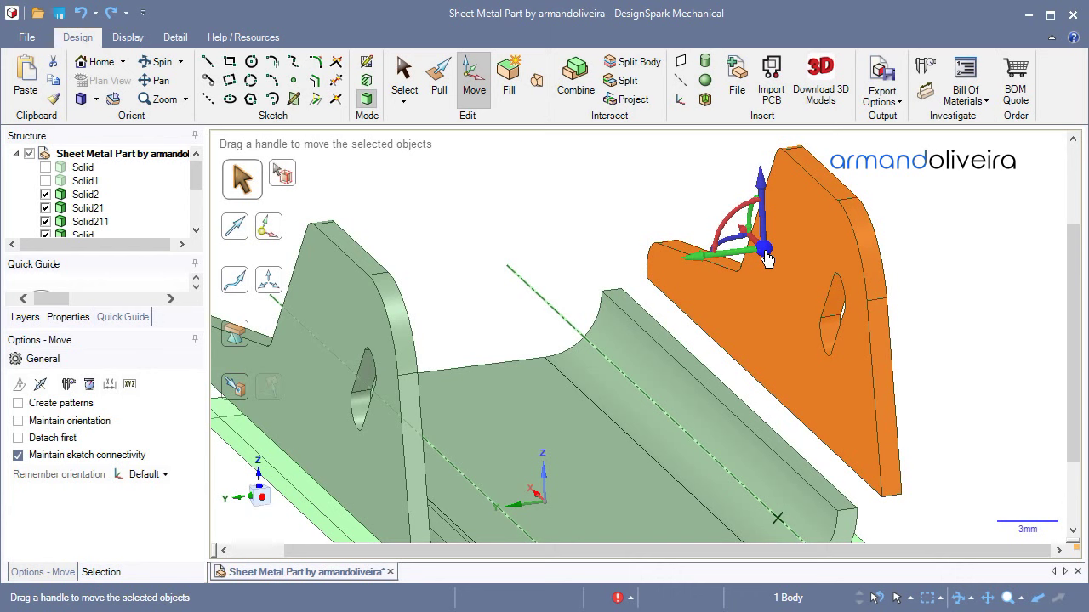
{"action": "left_click_drag", "start_coordinate": [763, 249], "coordinate": [760, 374]}
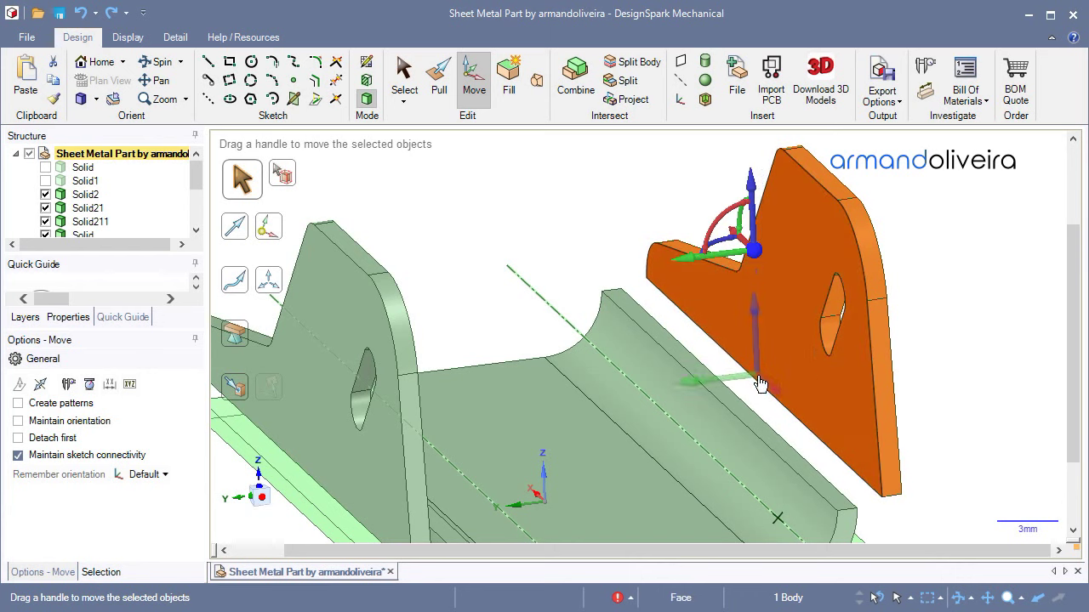
{"action": "mouse_move", "coordinate": [760, 374]}
{"action": "left_mouse_down"}
{"action": "mouse_move", "coordinate": [761, 389]}
{"action": "mouse_move", "coordinate": [759, 380]}
{"action": "left_mouse_up"}
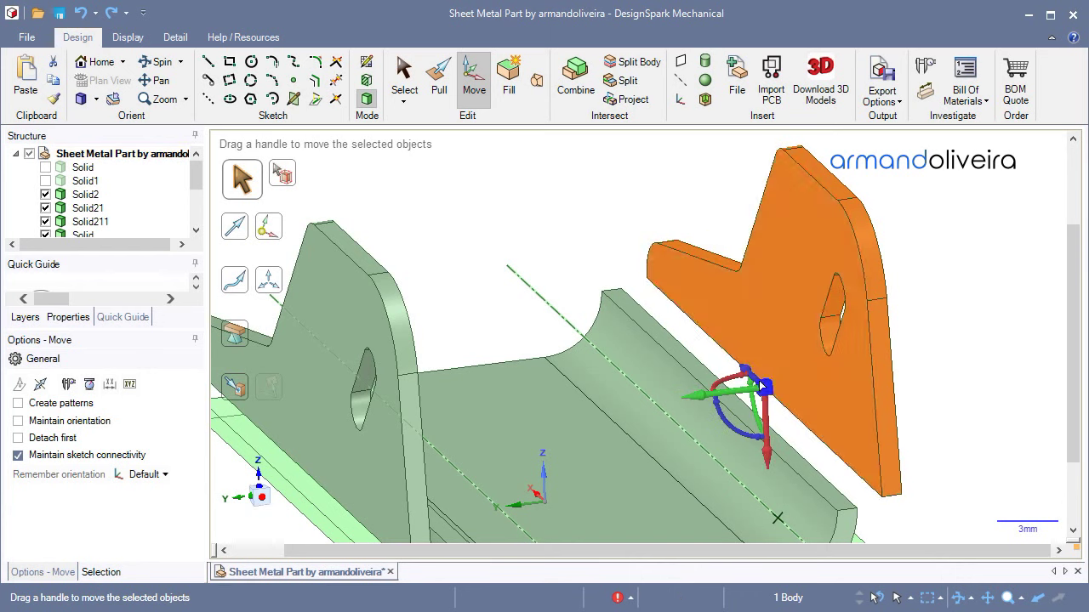
{"action": "left_click", "coordinate": [1039, 600]}
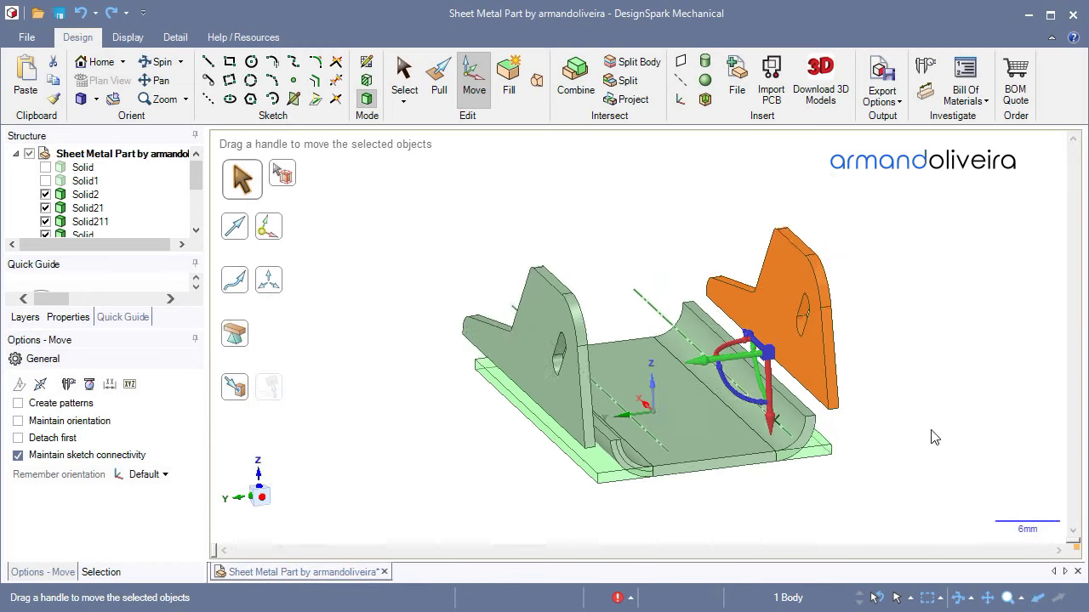
{"action": "mouse_move", "coordinate": [941, 417]}
{"action": "middle_mouse_down"}
{"action": "mouse_move", "coordinate": [920, 428]}
{"action": "mouse_move", "coordinate": [793, 418]}
{"action": "middle_mouse_up"}
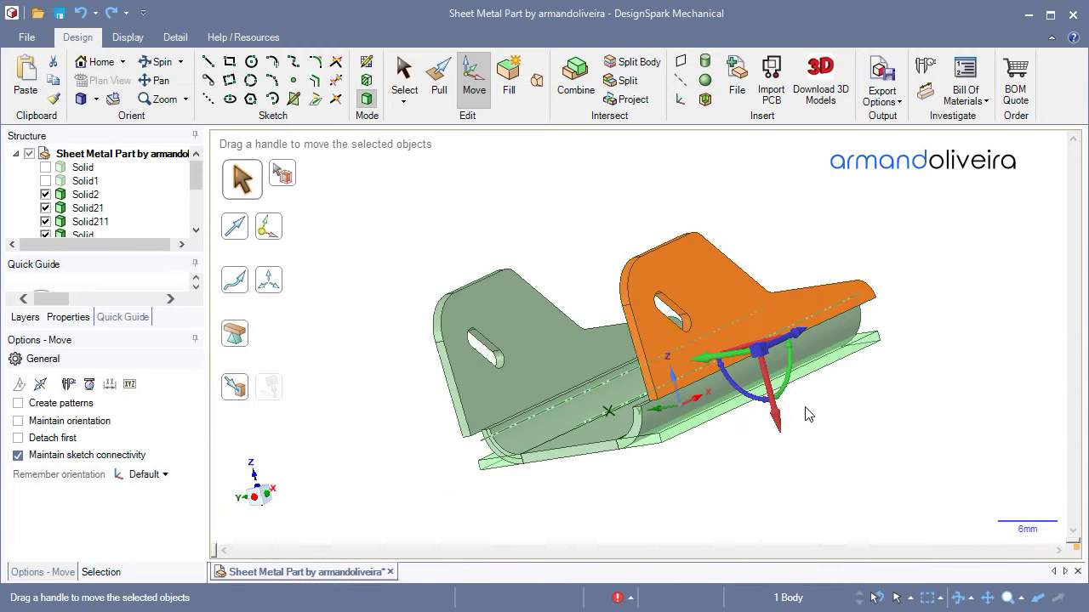
{"action": "scroll", "coordinate": [805, 410], "scroll_direction": "up", "scroll_amount": 3}
{"action": "scroll", "coordinate": [804, 409], "scroll_direction": "up", "scroll_amount": 3}
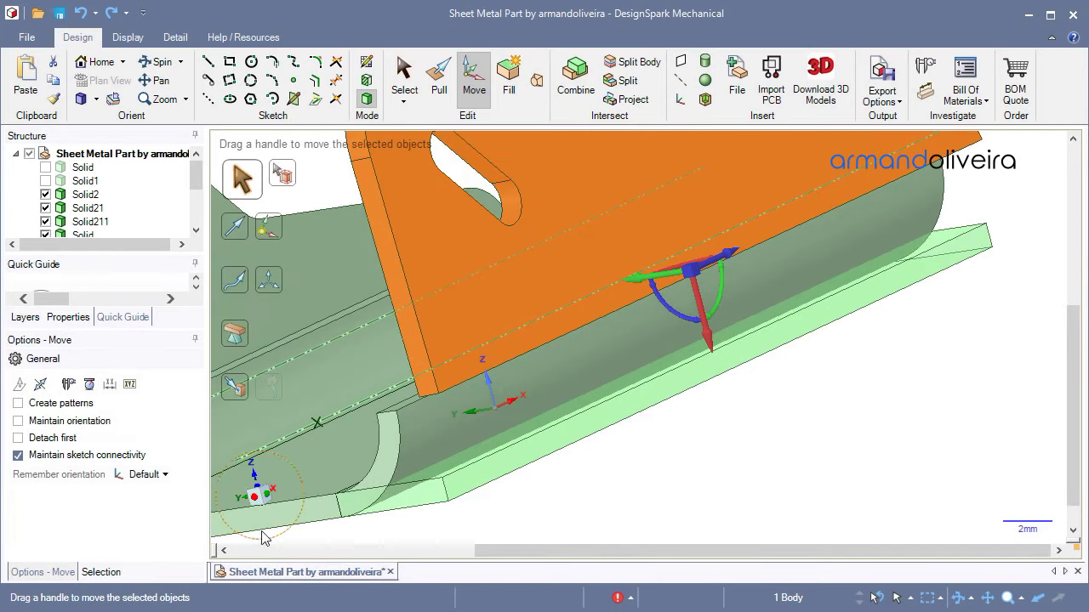
- Drop the right flange Up To the base face and rotate it 90° about its lower edge
{"action": "left_click", "coordinate": [242, 397]}
{"action": "left_click", "coordinate": [718, 353]}
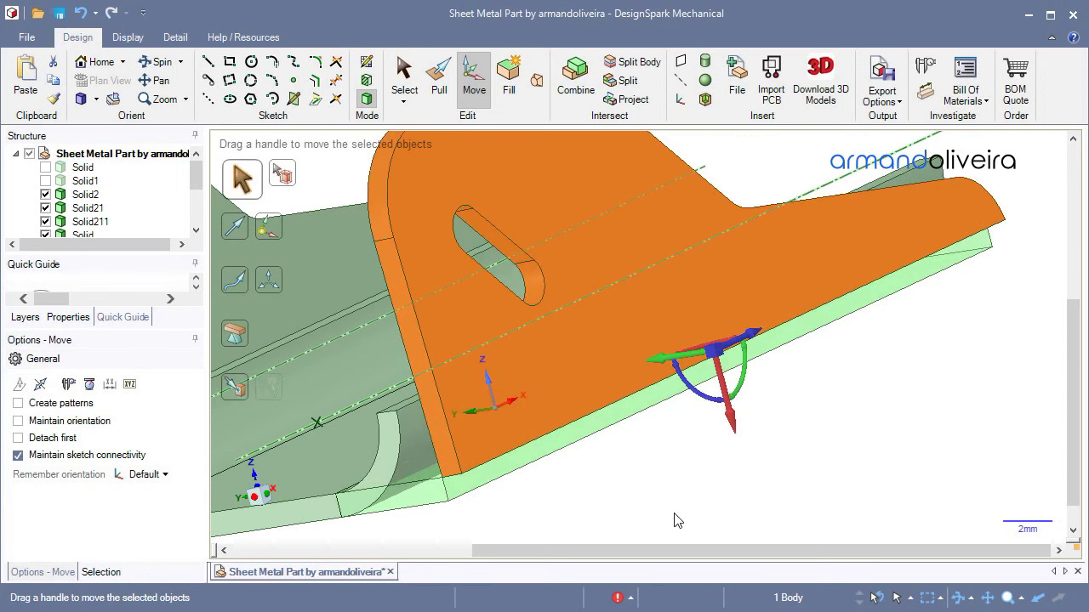
{"action": "left_click", "coordinate": [1039, 600]}
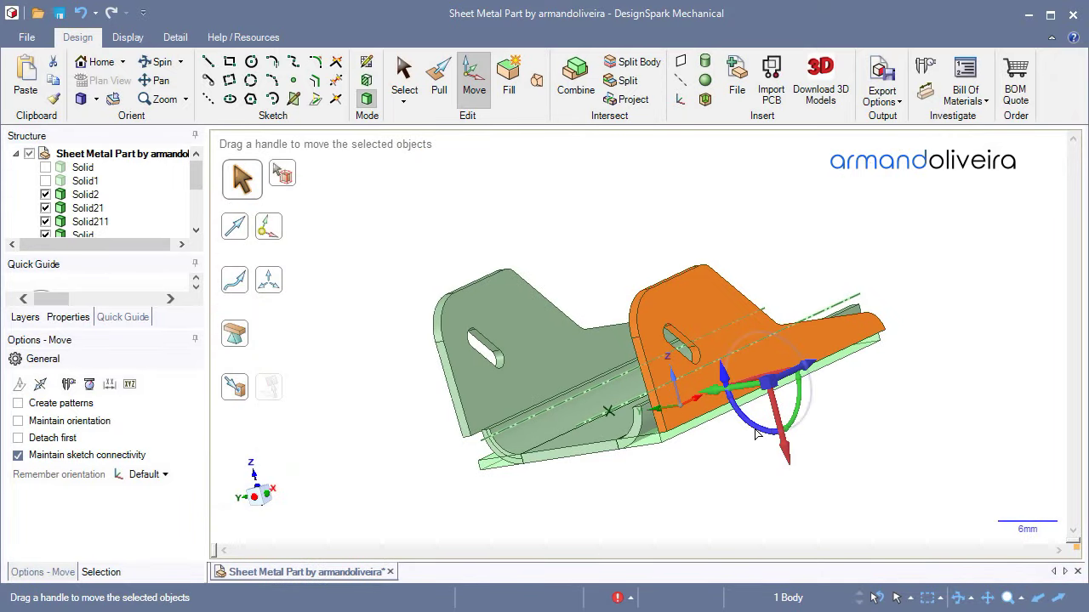
{"action": "left_click_drag", "start_coordinate": [764, 432], "coordinate": [762, 384]}
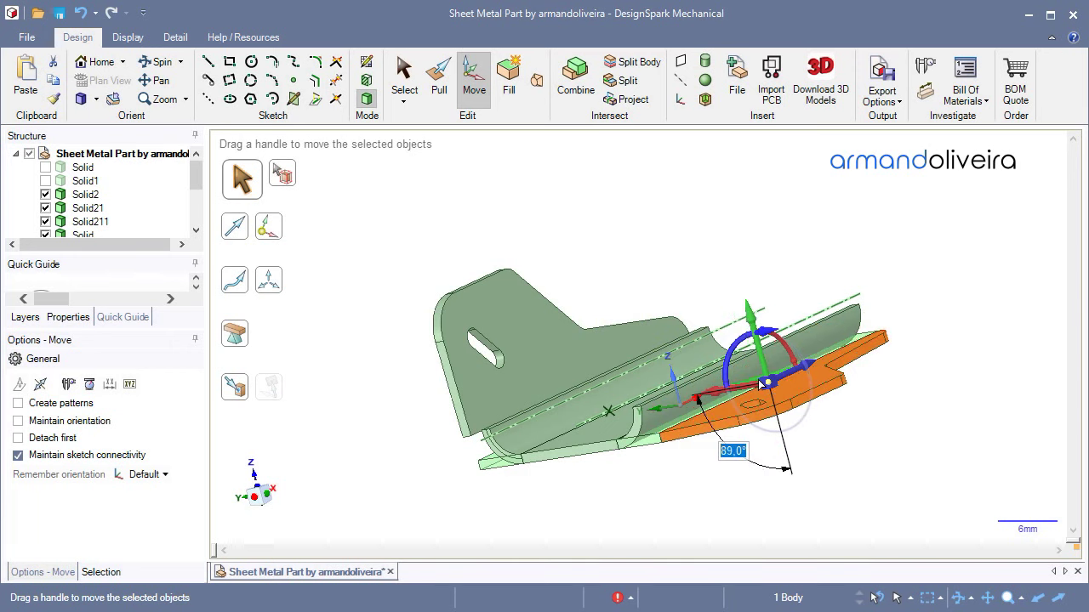
{"action": "left_click_drag", "start_coordinate": [763, 384], "coordinate": [772, 392]}
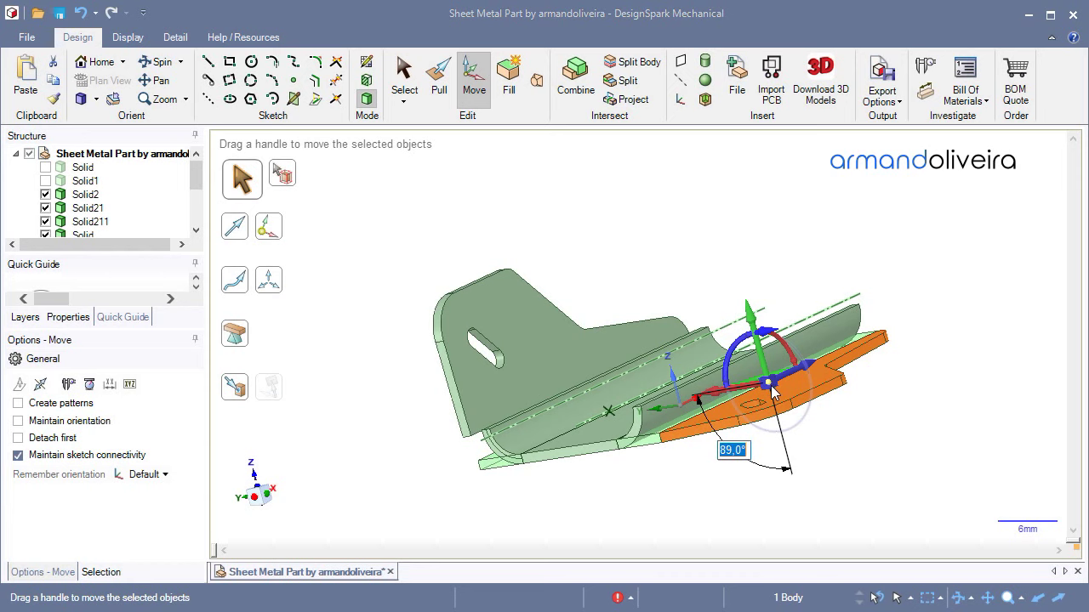
{"action": "type", "text": "90"}
{"action": "key", "text": "Return"}
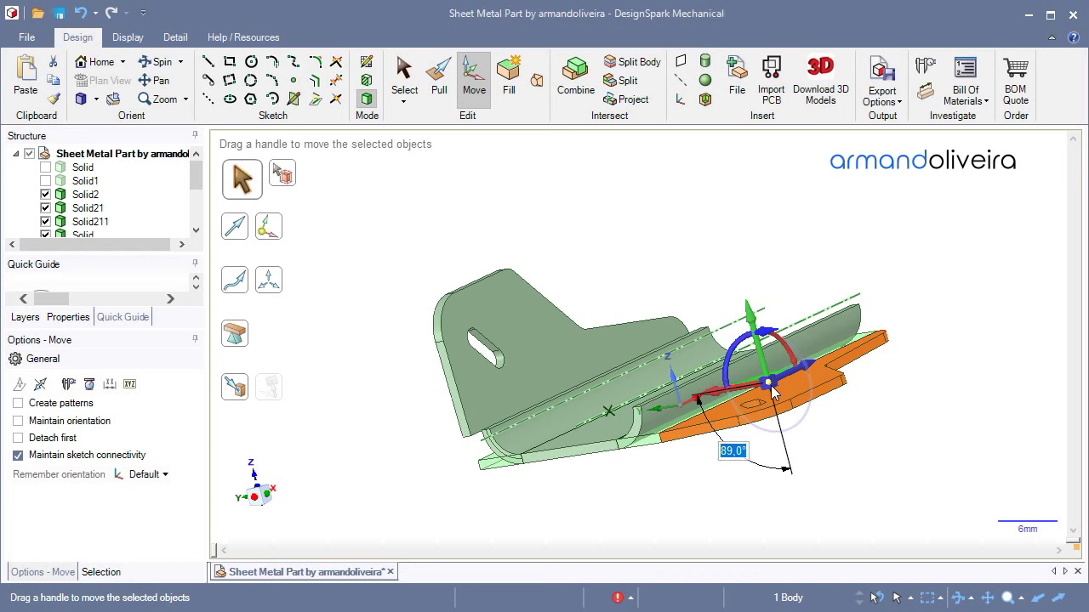
{"action": "key", "text": "Escape"}
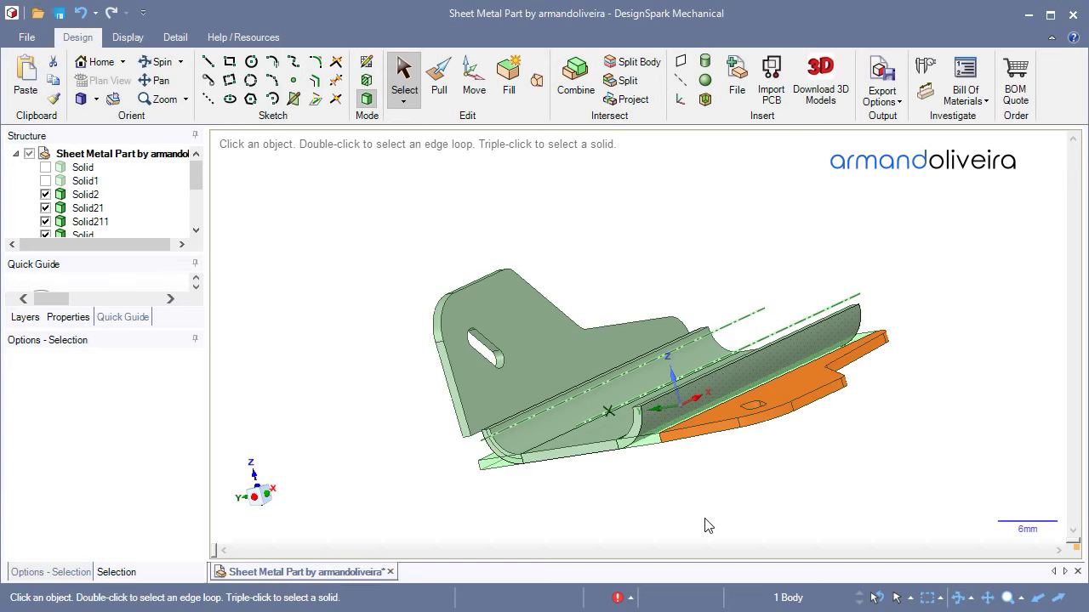
- Select the whole left flange body in Move and place the pivot on its bottom edge
{"action": "mouse_move", "coordinate": [911, 494]}
{"action": "middle_mouse_down"}
{"action": "mouse_move", "coordinate": [916, 462]}
{"action": "mouse_move", "coordinate": [942, 501]}
{"action": "middle_mouse_up"}
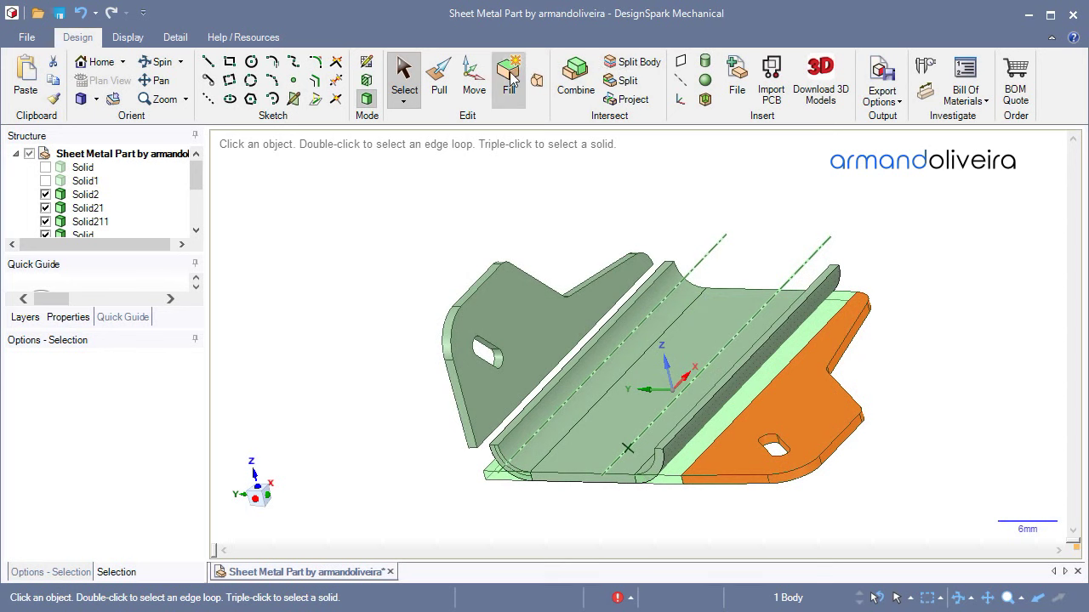
{"action": "left_click", "coordinate": [483, 77]}
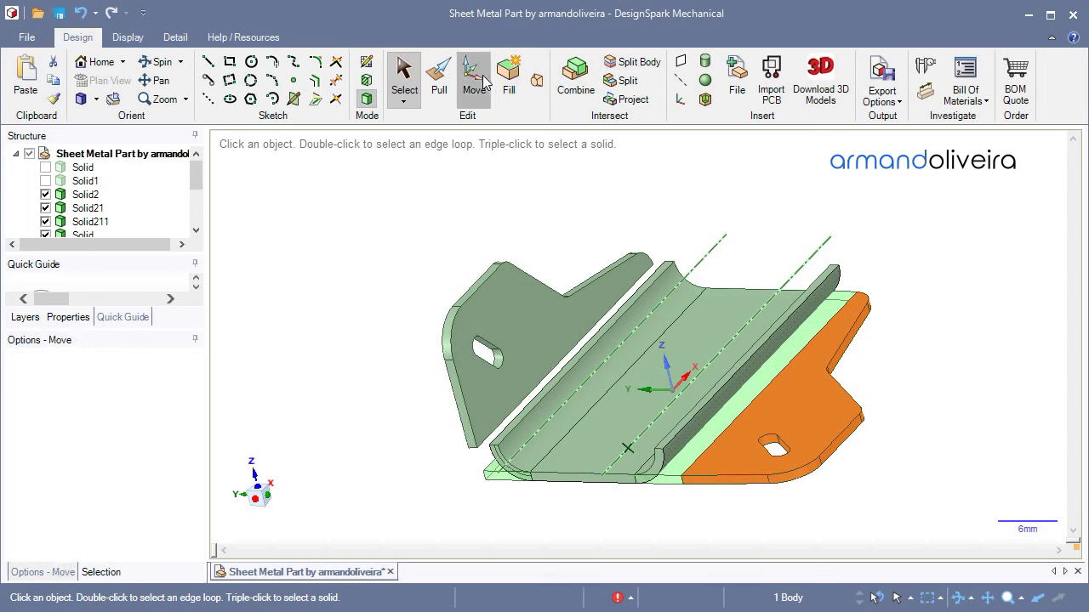
{"action": "left_click", "coordinate": [516, 285]}
{"action": "triple_click", "coordinate": [517, 285]}
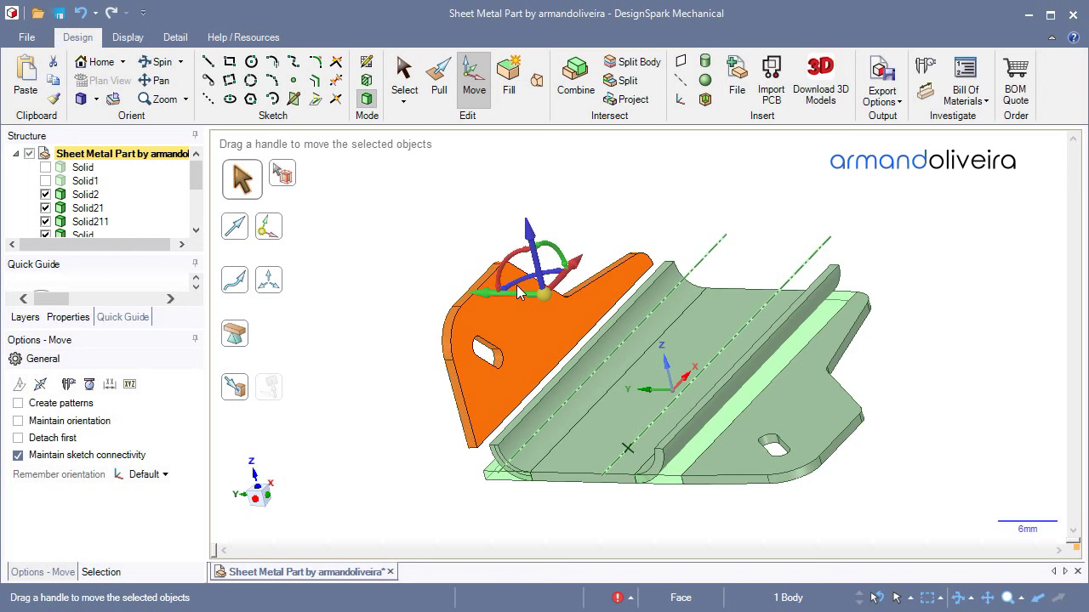
{"action": "scroll", "coordinate": [579, 349], "scroll_direction": "up", "scroll_amount": 2}
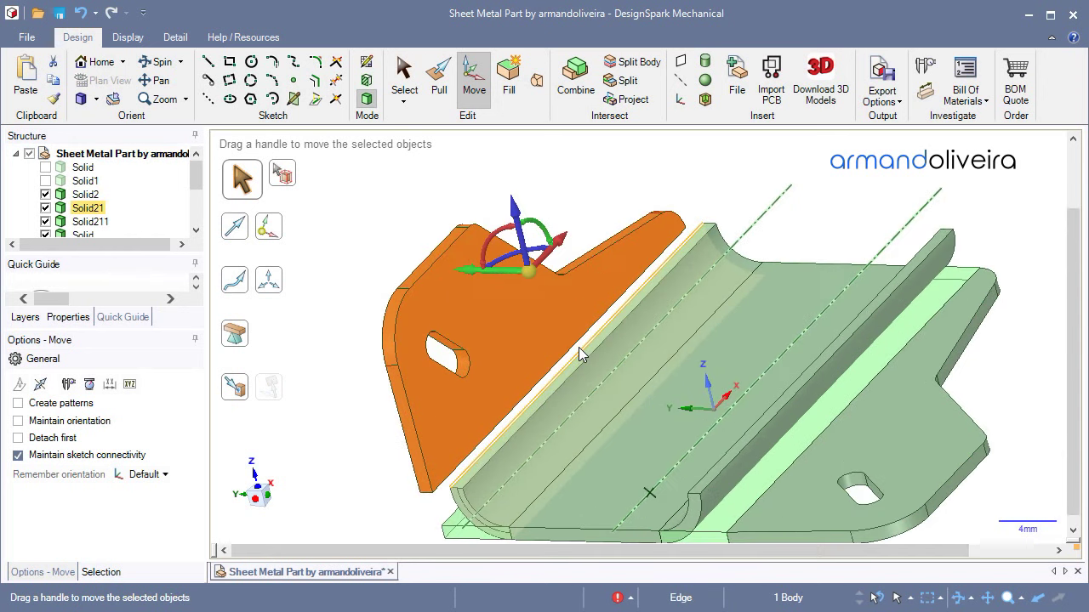
{"action": "scroll", "coordinate": [578, 349], "scroll_direction": "up", "scroll_amount": 2}
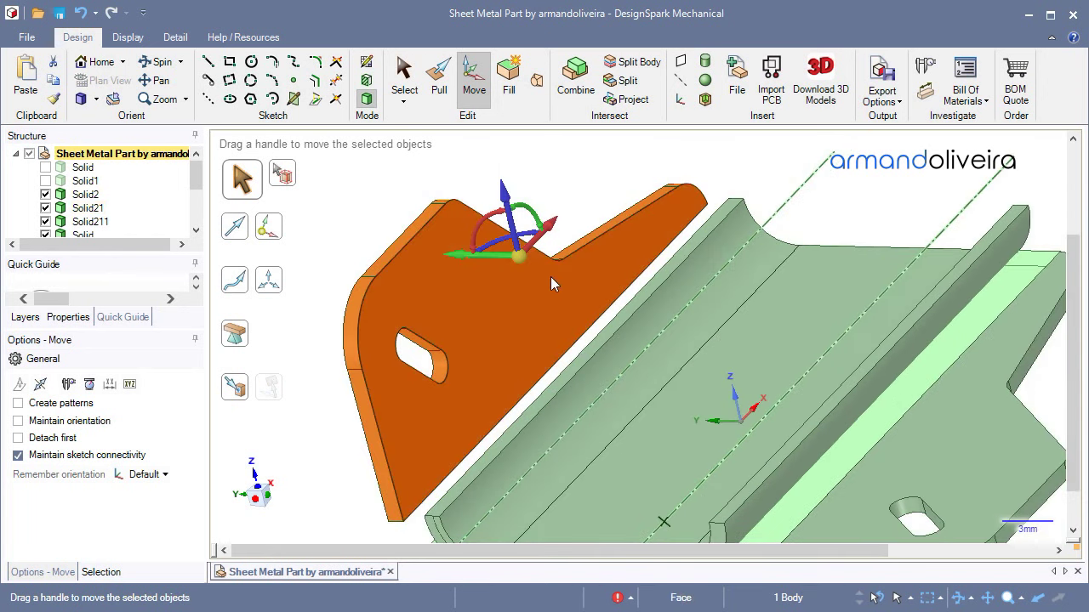
{"action": "left_click", "coordinate": [560, 364]}
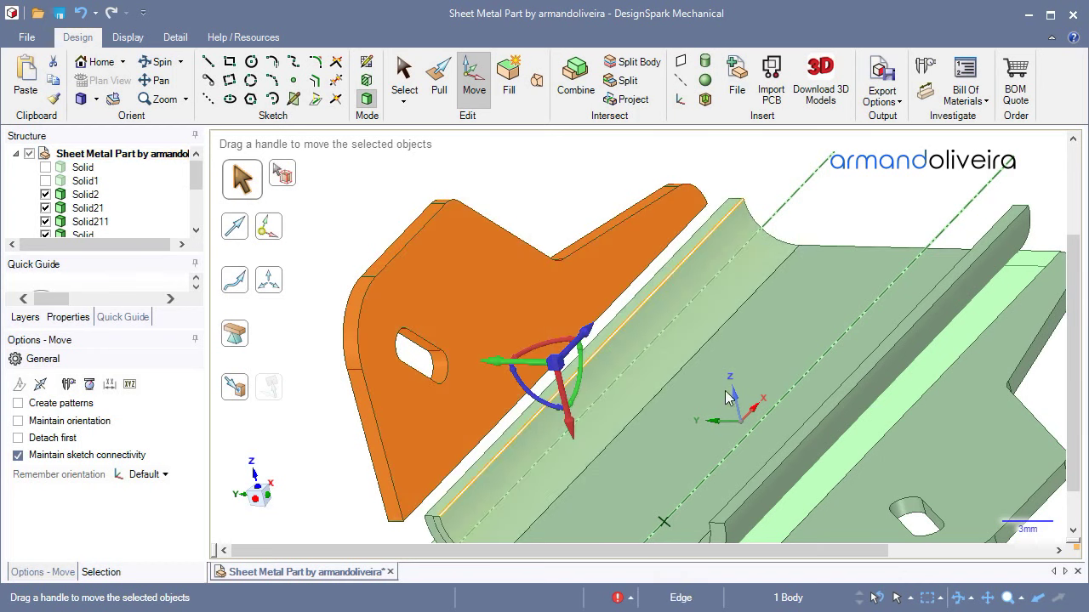
{"action": "left_click", "coordinate": [1040, 600]}
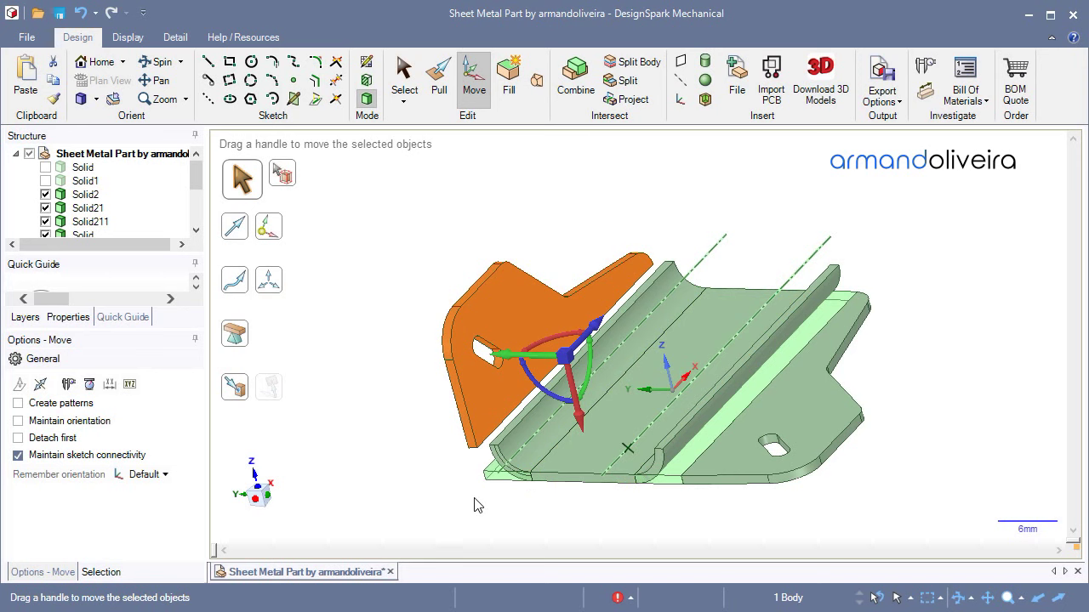
{"action": "mouse_move", "coordinate": [427, 490]}
{"action": "middle_mouse_down"}
{"action": "mouse_move", "coordinate": [605, 528]}
{"action": "mouse_move", "coordinate": [668, 521]}
{"action": "middle_mouse_up"}
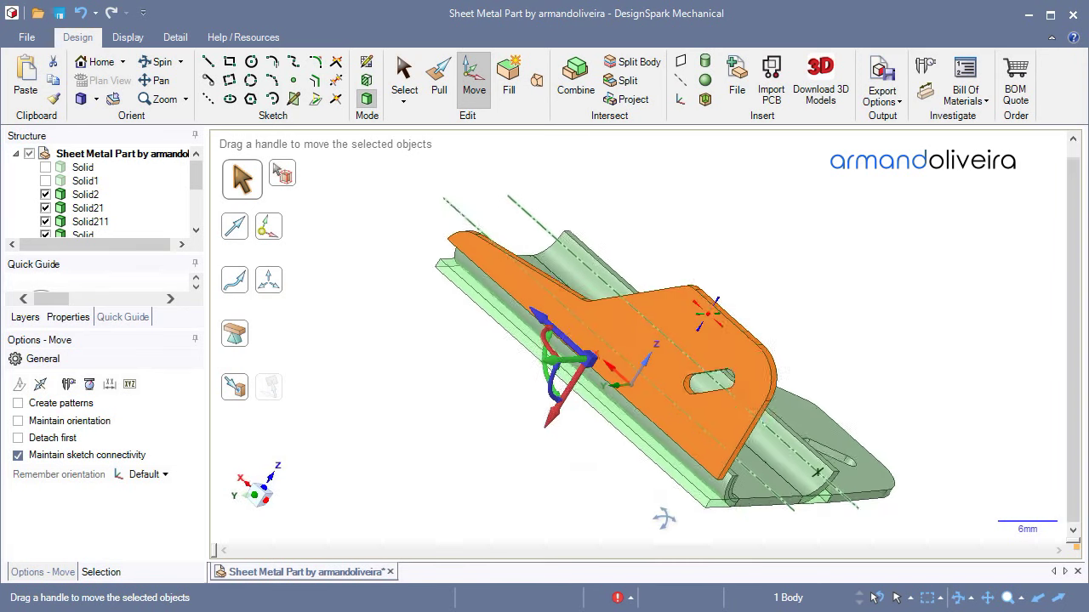
{"action": "scroll", "coordinate": [594, 437], "scroll_direction": "up", "scroll_amount": 4}
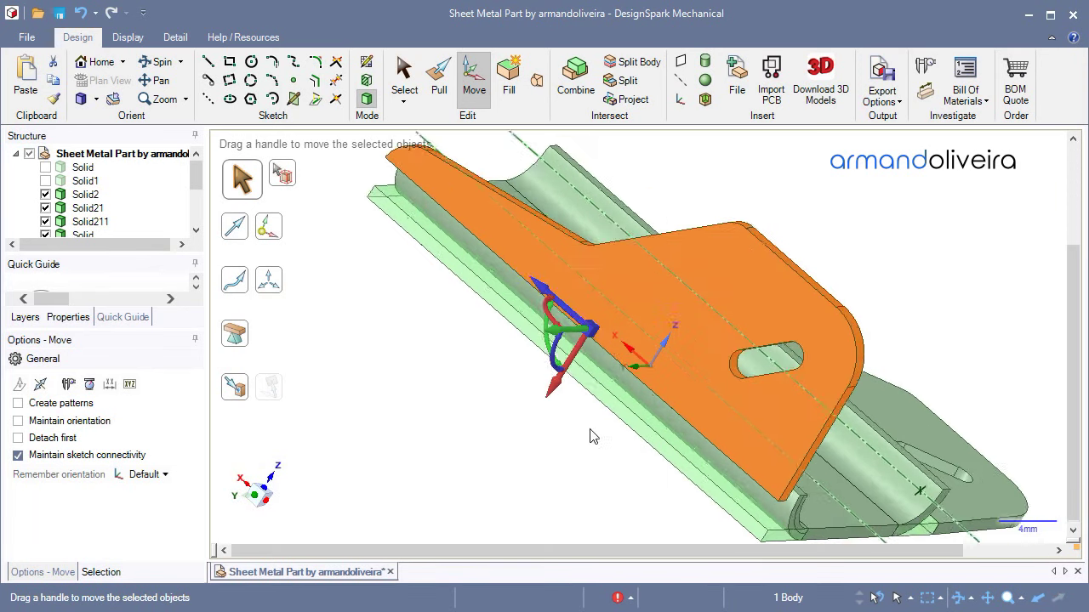
- Snap the left flange Up To the base's bend edge and rotate it 270°
{"action": "left_click", "coordinate": [236, 388]}
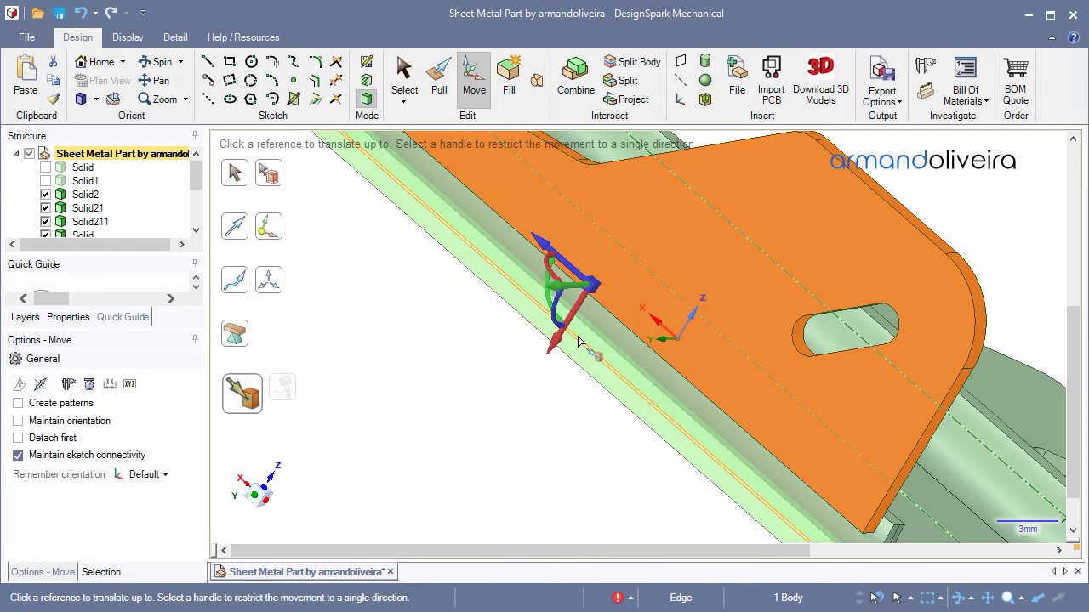
{"action": "left_click", "coordinate": [577, 341]}
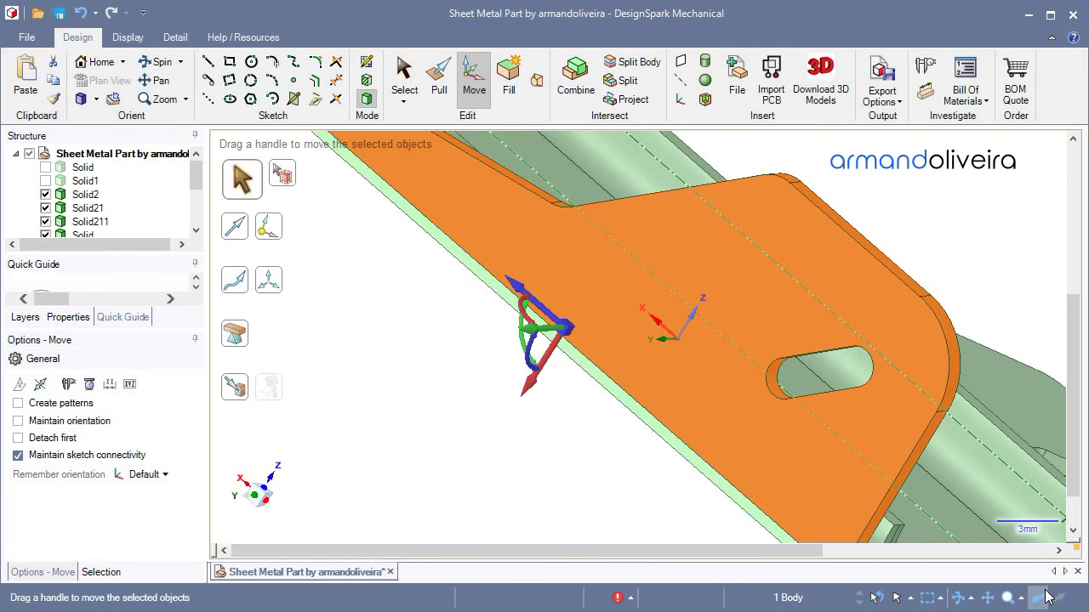
{"action": "left_click", "coordinate": [1046, 592]}
{"action": "mouse_move", "coordinate": [978, 389]}
{"action": "middle_mouse_down"}
{"action": "mouse_move", "coordinate": [796, 317]}
{"action": "mouse_move", "coordinate": [777, 329]}
{"action": "middle_mouse_up"}
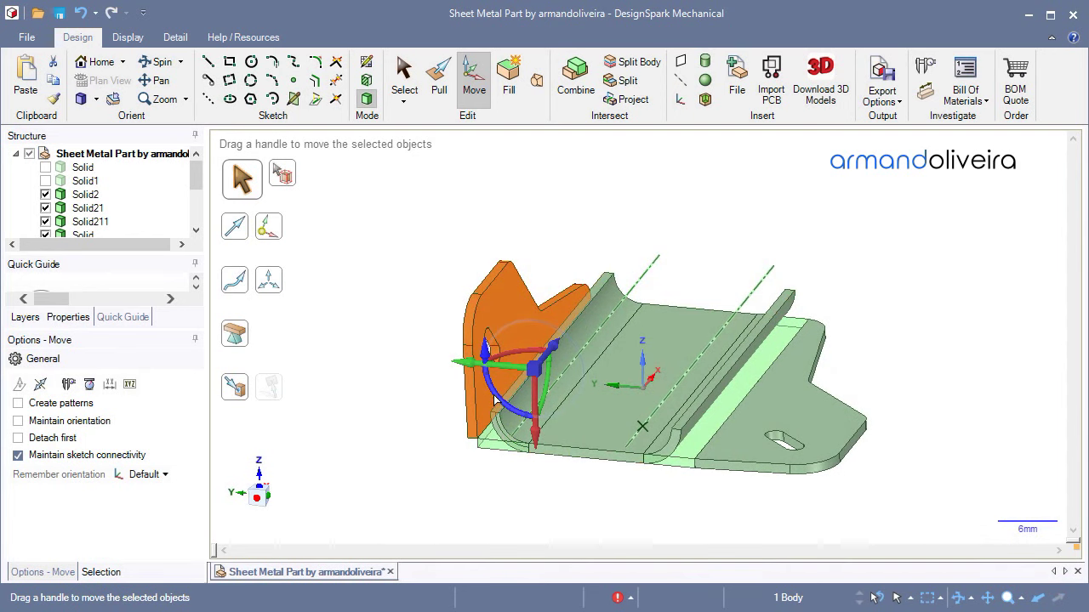
{"action": "left_click_drag", "start_coordinate": [495, 399], "coordinate": [558, 457]}
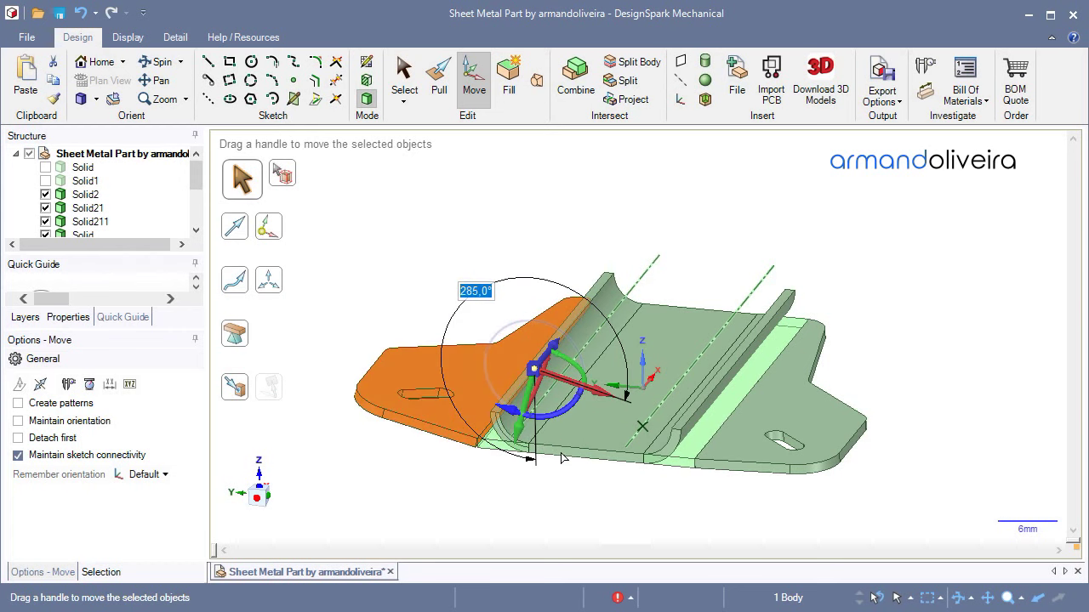
{"action": "type", "text": "270"}
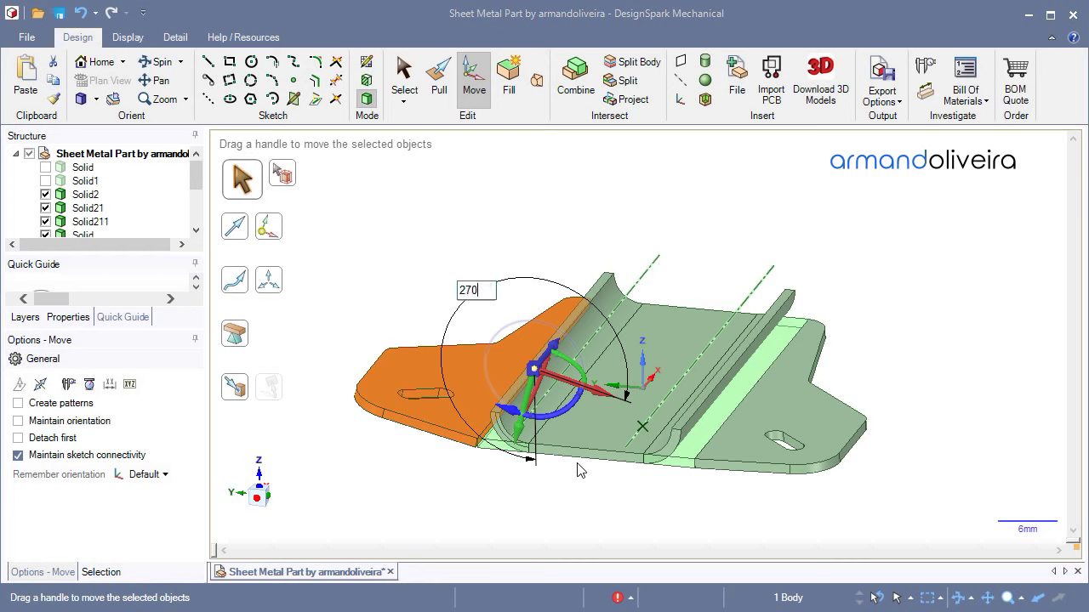
{"action": "key", "text": "Return"}
{"action": "key", "text": "Escape"}
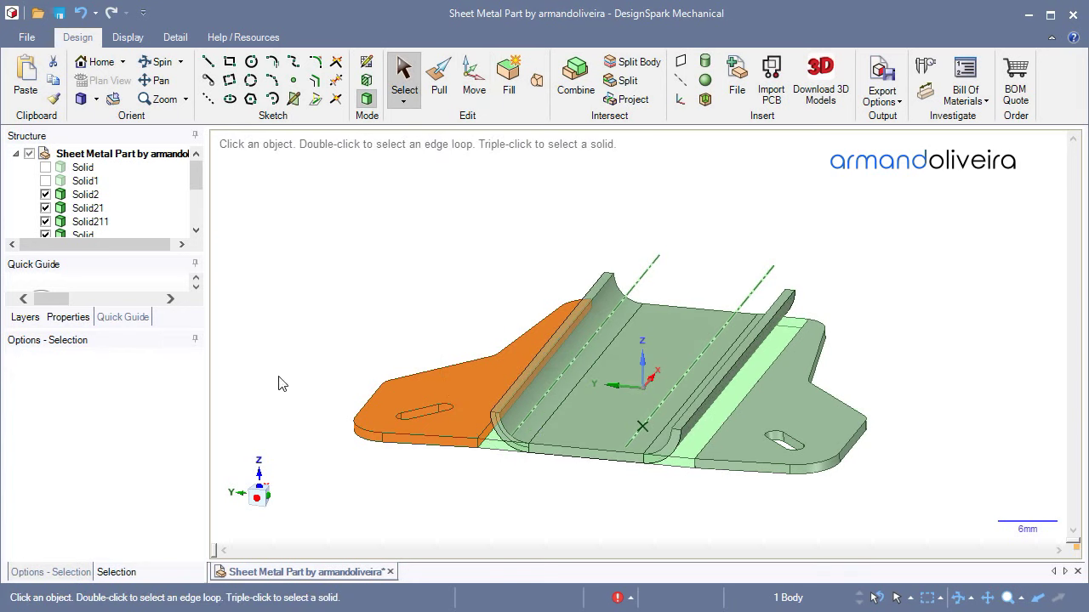
- Show the Solid and Solid1 bodies again and make the left flat flange piece Transparent
{"action": "left_click", "coordinate": [46, 168]}
{"action": "left_click", "coordinate": [46, 181]}
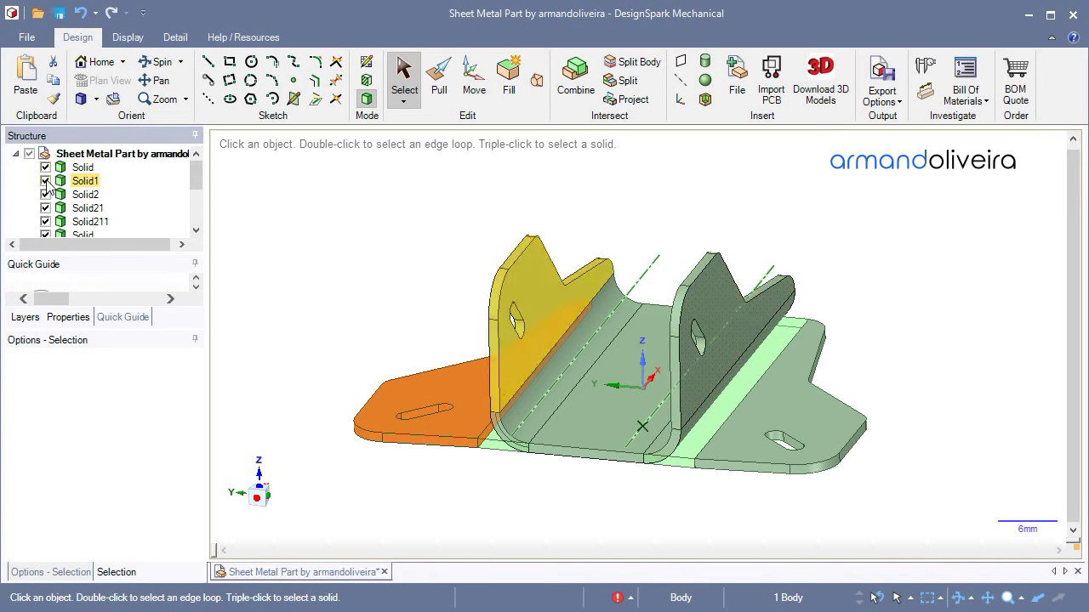
{"action": "left_click", "coordinate": [399, 385]}
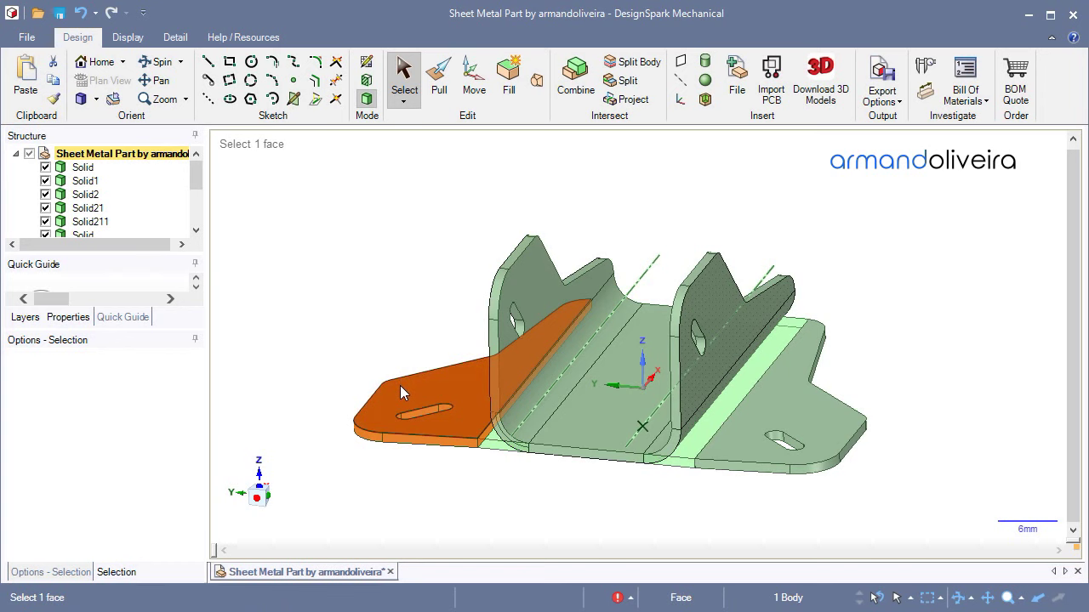
{"action": "right_click", "coordinate": [400, 385]}
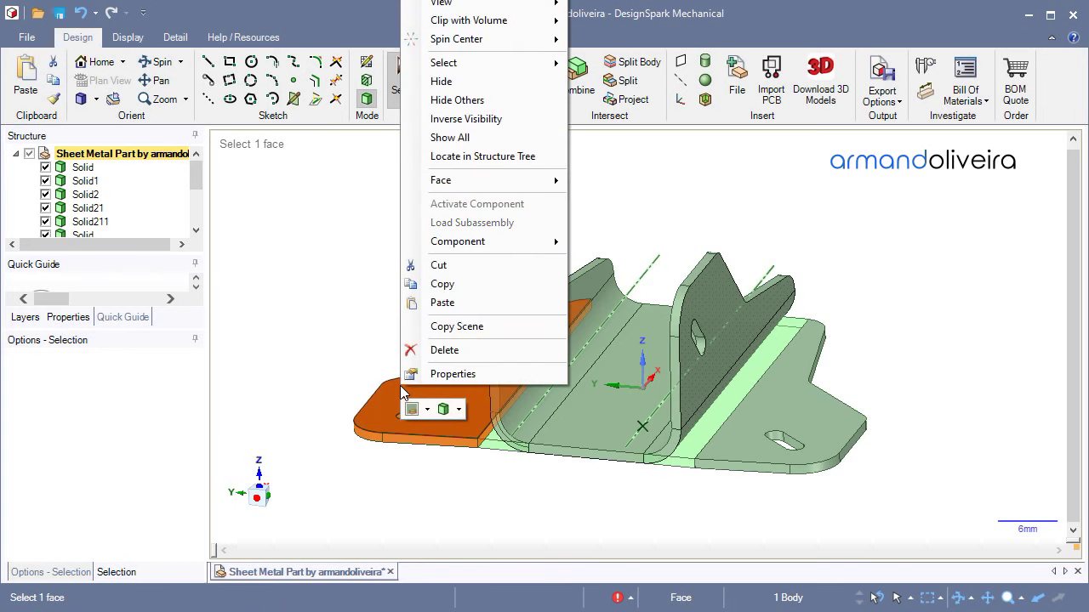
{"action": "left_click", "coordinate": [459, 410]}
{"action": "left_click", "coordinate": [481, 431]}
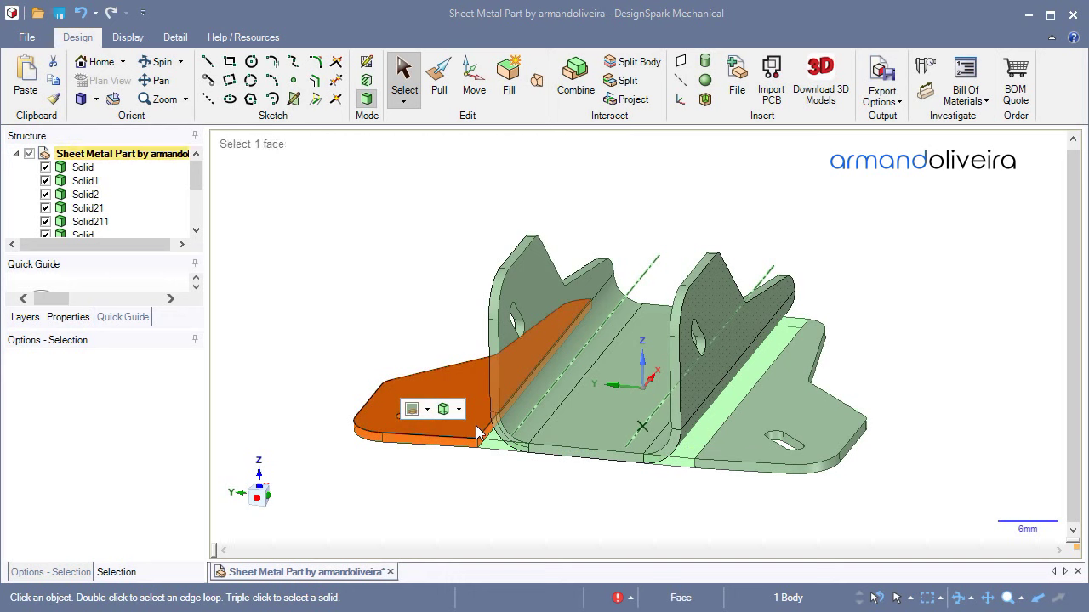
- Set the right flat flange piece's style override to Transparent
{"action": "left_click", "coordinate": [749, 449]}
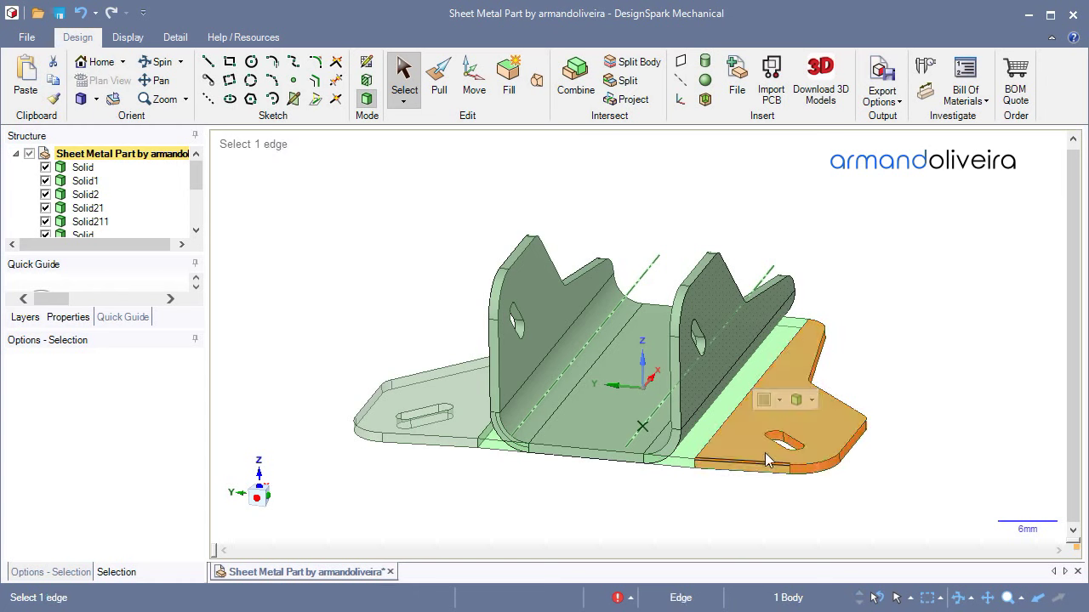
{"action": "left_click", "coordinate": [812, 400]}
{"action": "left_click", "coordinate": [834, 422]}
{"action": "left_click", "coordinate": [770, 525]}
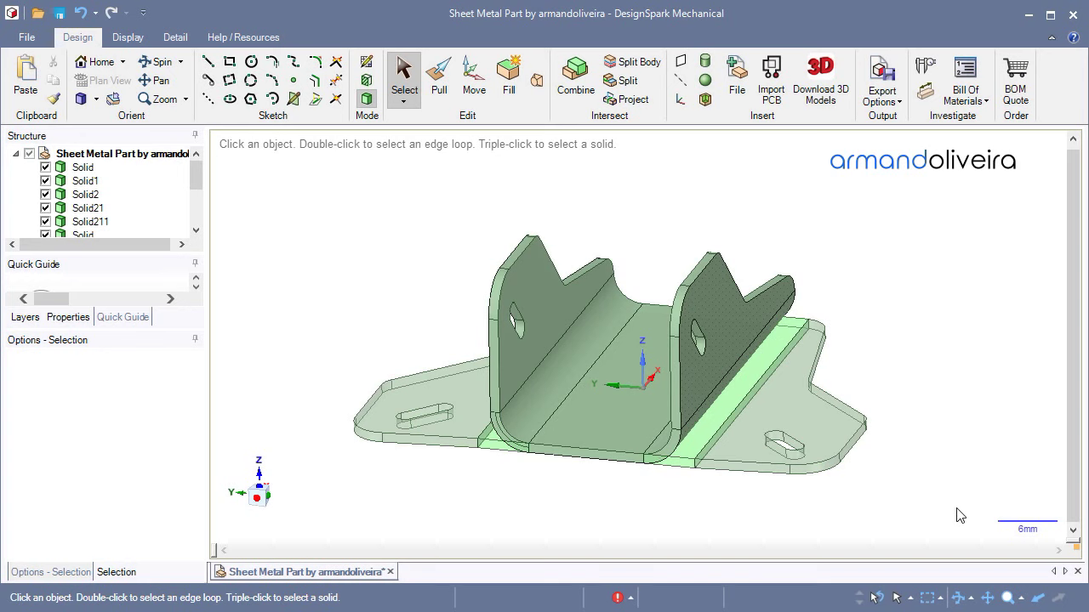
{"action": "key", "text": "h"}
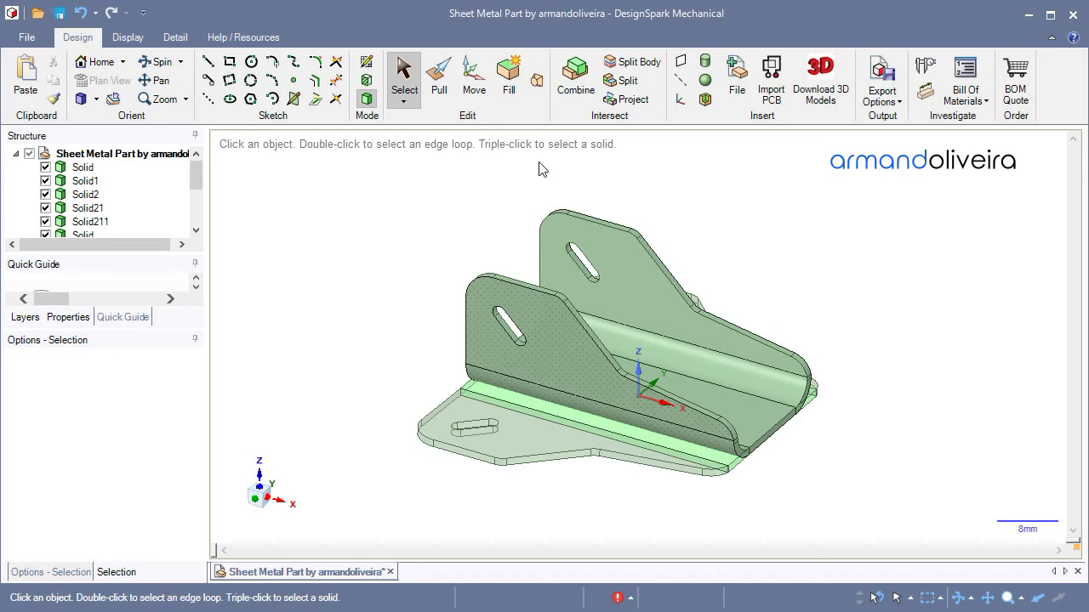
{"action": "left_click", "coordinate": [113, 99]}
{"action": "key", "text": "Up"}
{"action": "key", "text": "Up"}
{"action": "key", "text": "Down"}
{"action": "key", "text": "Left"}
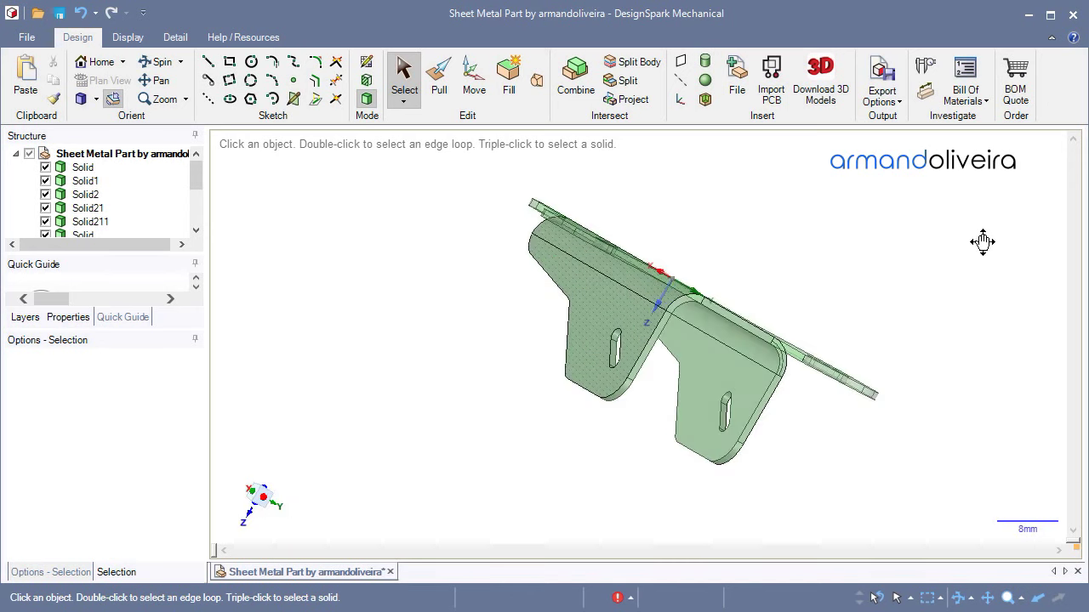
{"action": "key", "text": "Left"}
{"action": "key", "text": "Down"}
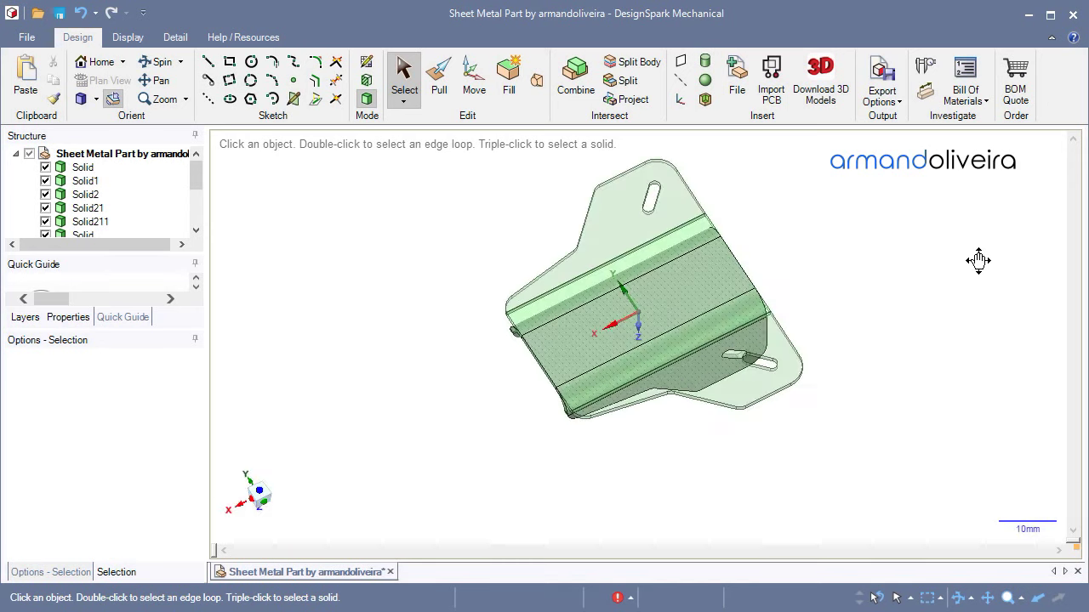
{"action": "key", "text": "Down"}
{"action": "key", "text": "Down"}
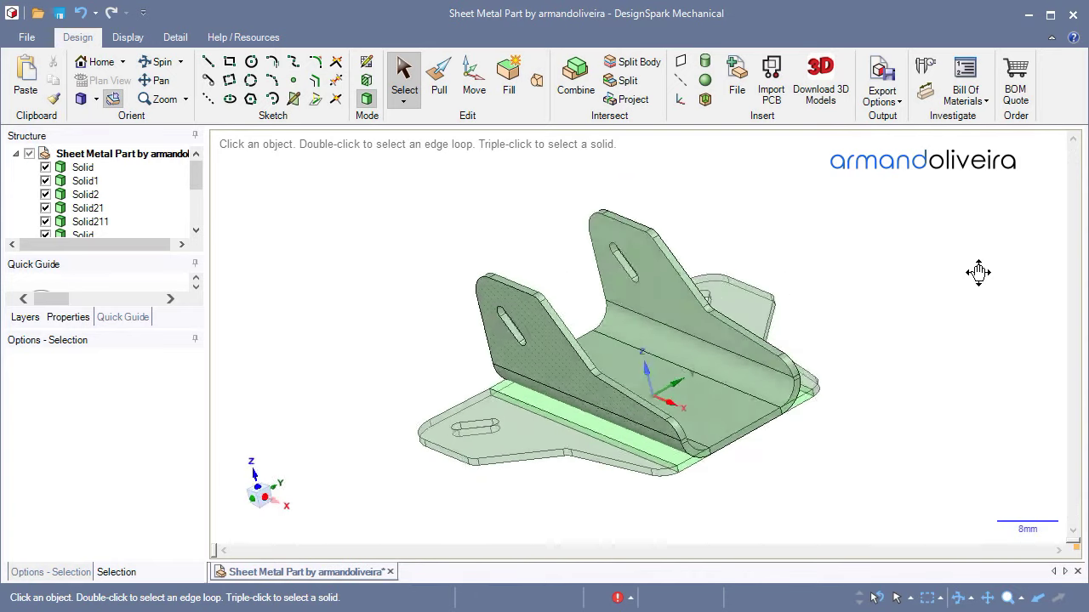
{"action": "key", "text": "Left"}
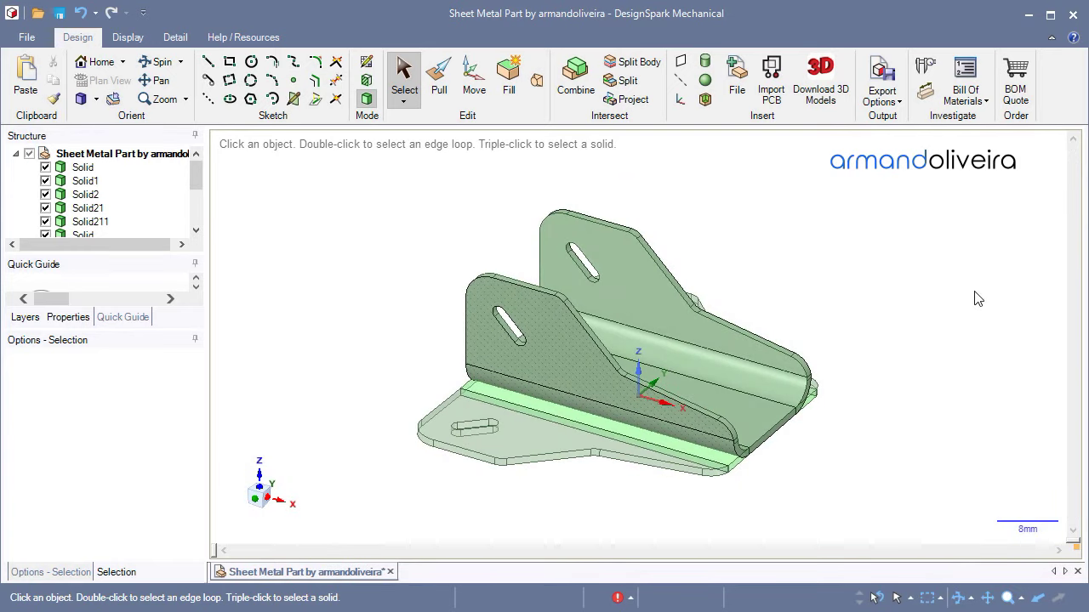